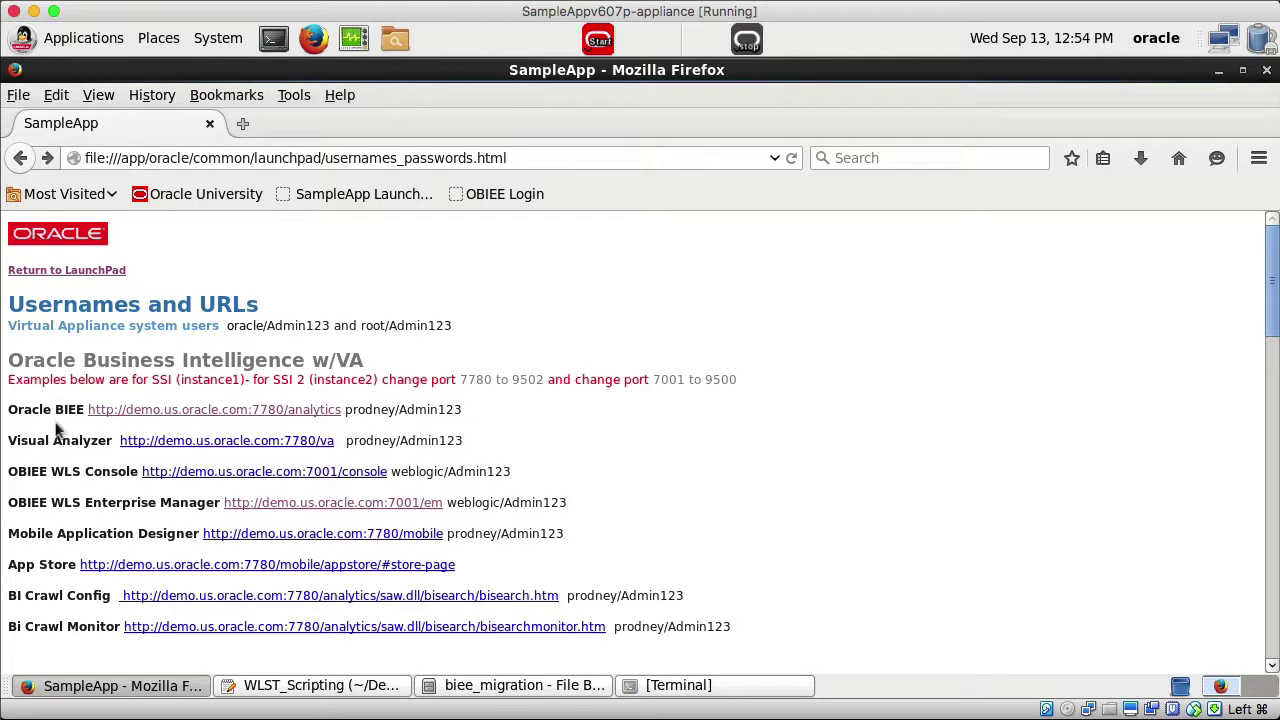
# Check the Terminal for running BI services, then return to the browser credentials page
pyautogui.click(598, 40)
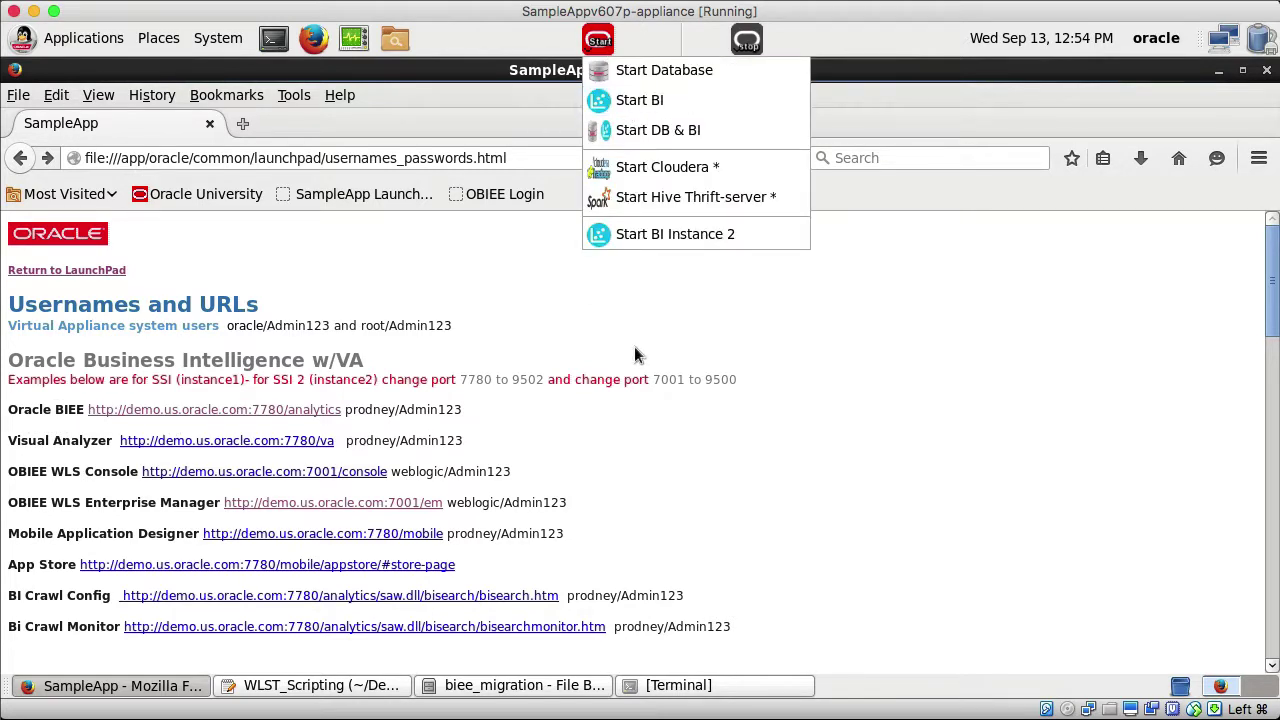
pyautogui.click(640, 685)
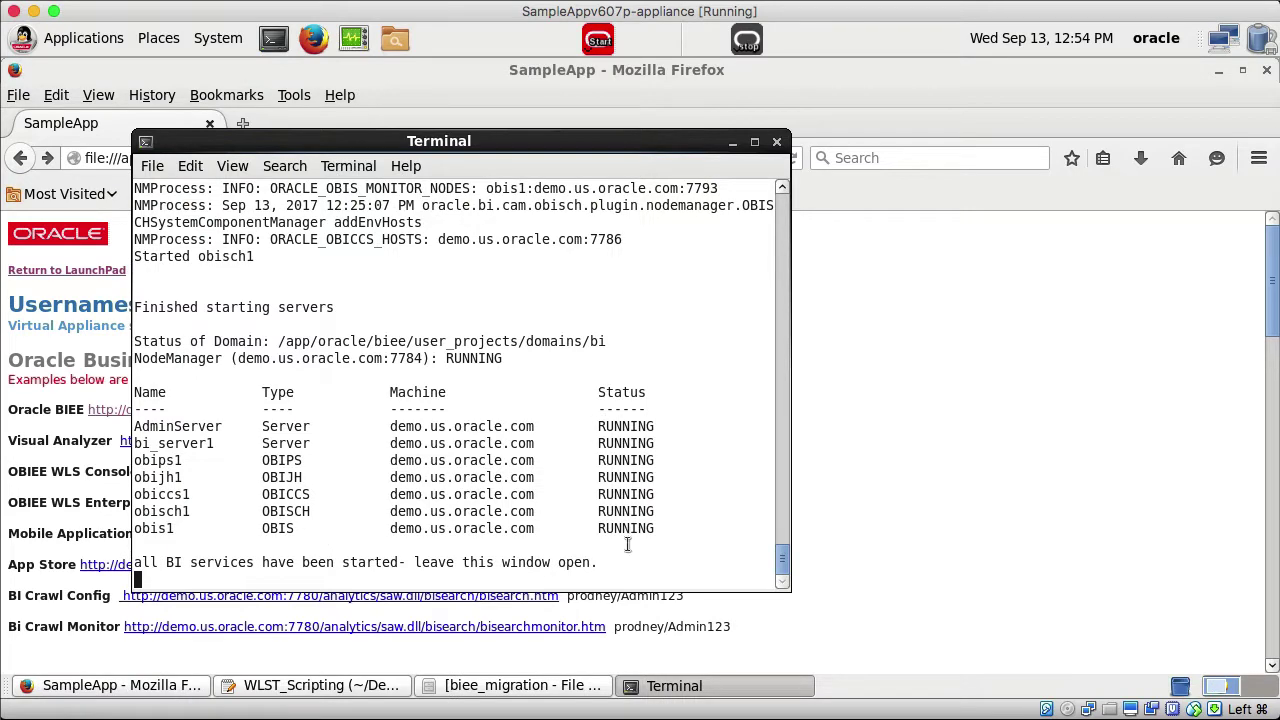
pyautogui.click(985, 377)
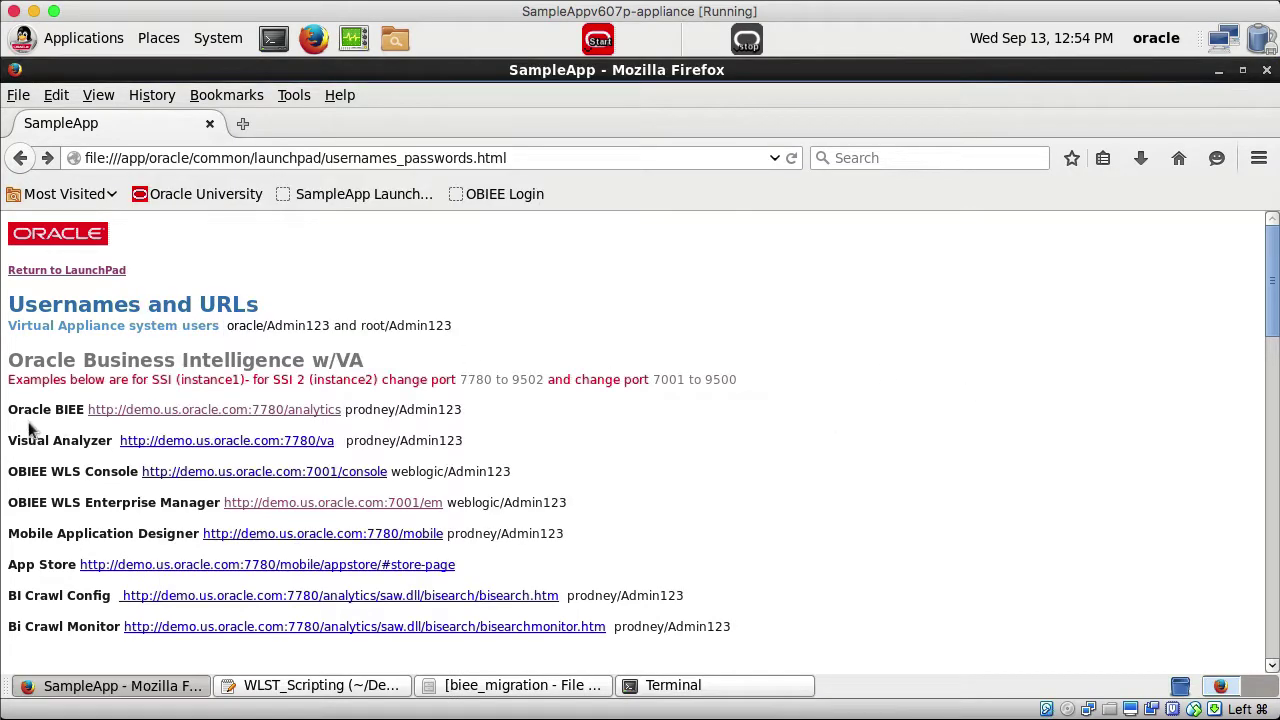
# Open the Oracle BIEE analytics link in a new tab and switch to its sign-in page
pyautogui.rightClick(245, 414)
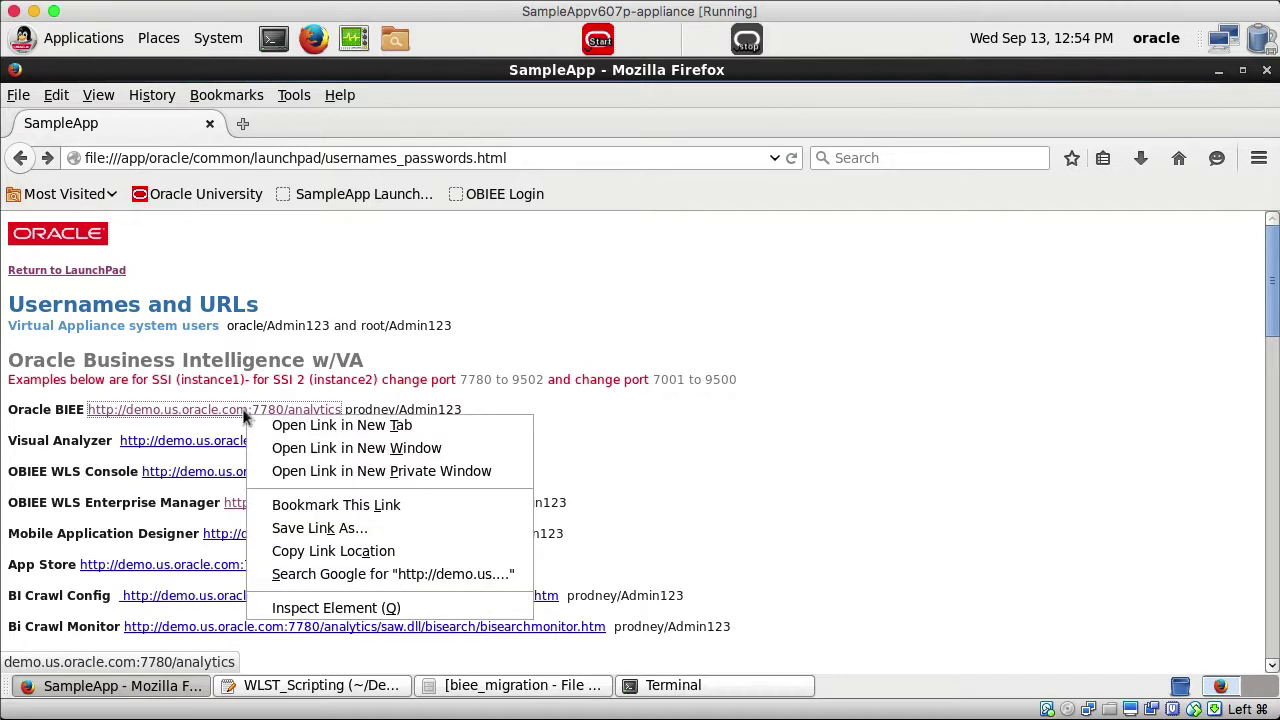
pyautogui.click(339, 426)
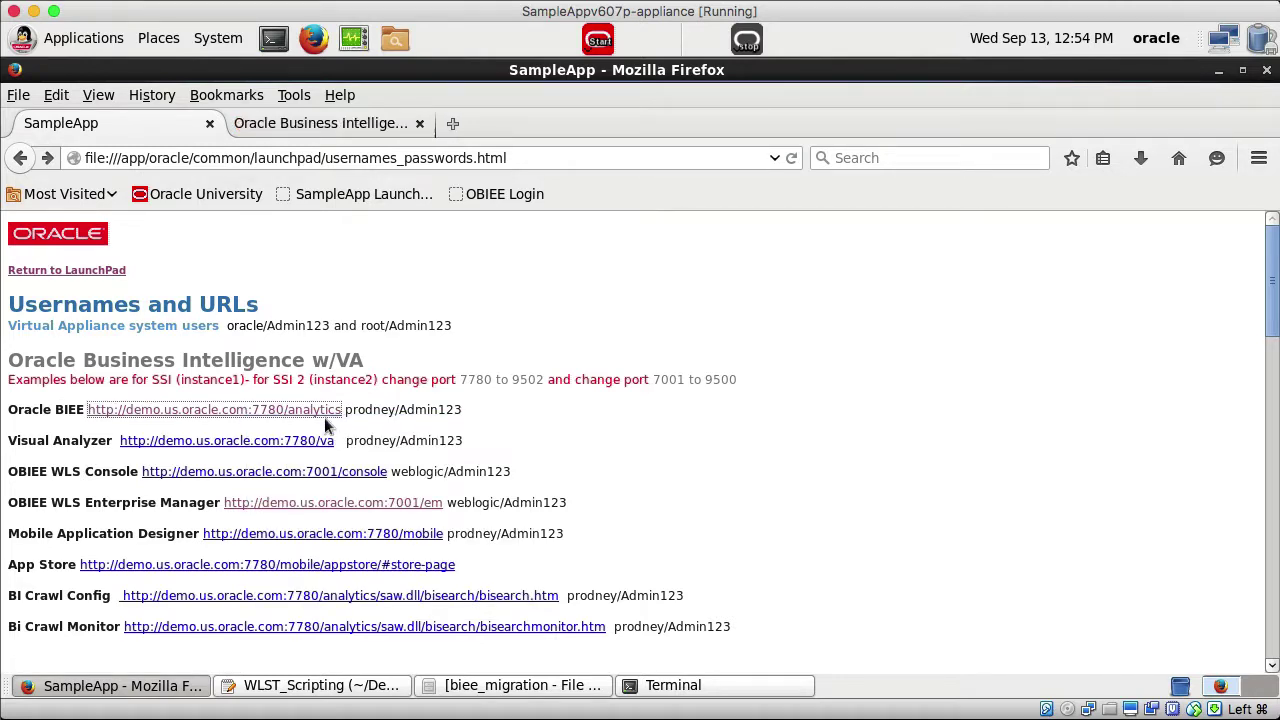
pyautogui.click(309, 124)
# Sign in to Oracle BI with the administrator user ID and password, declining to save the password
pyautogui.click(556, 462)
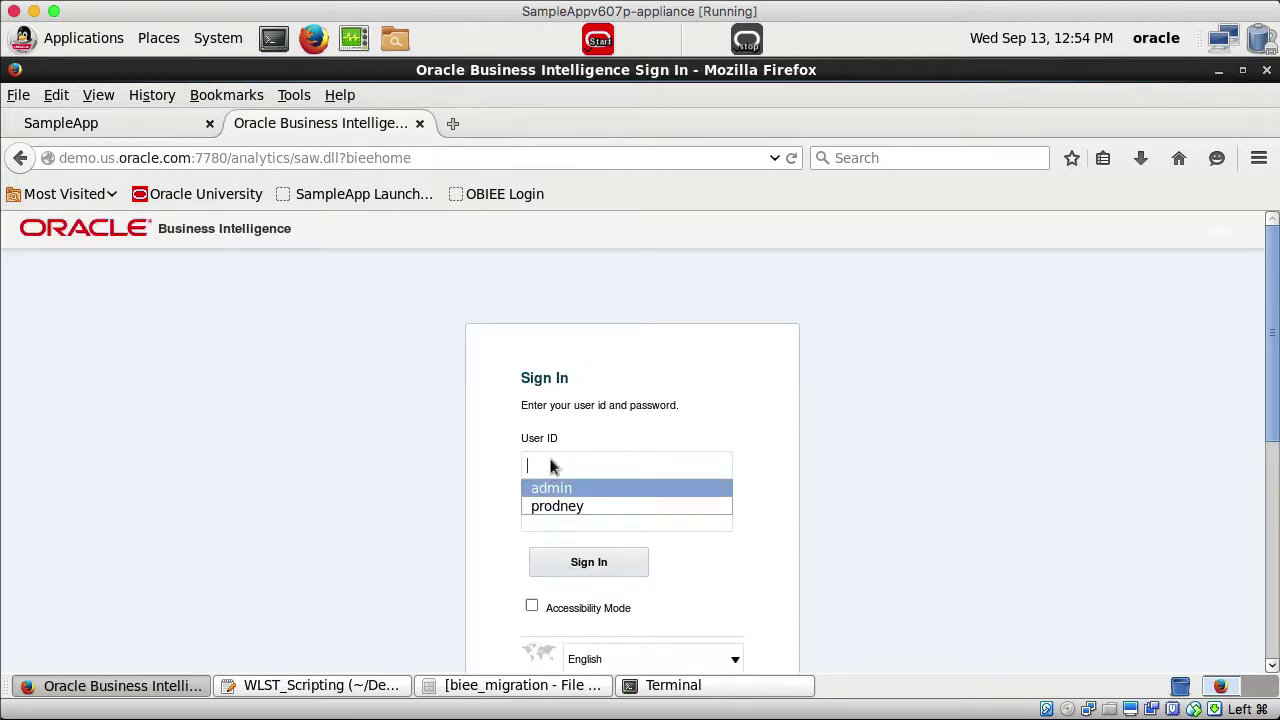
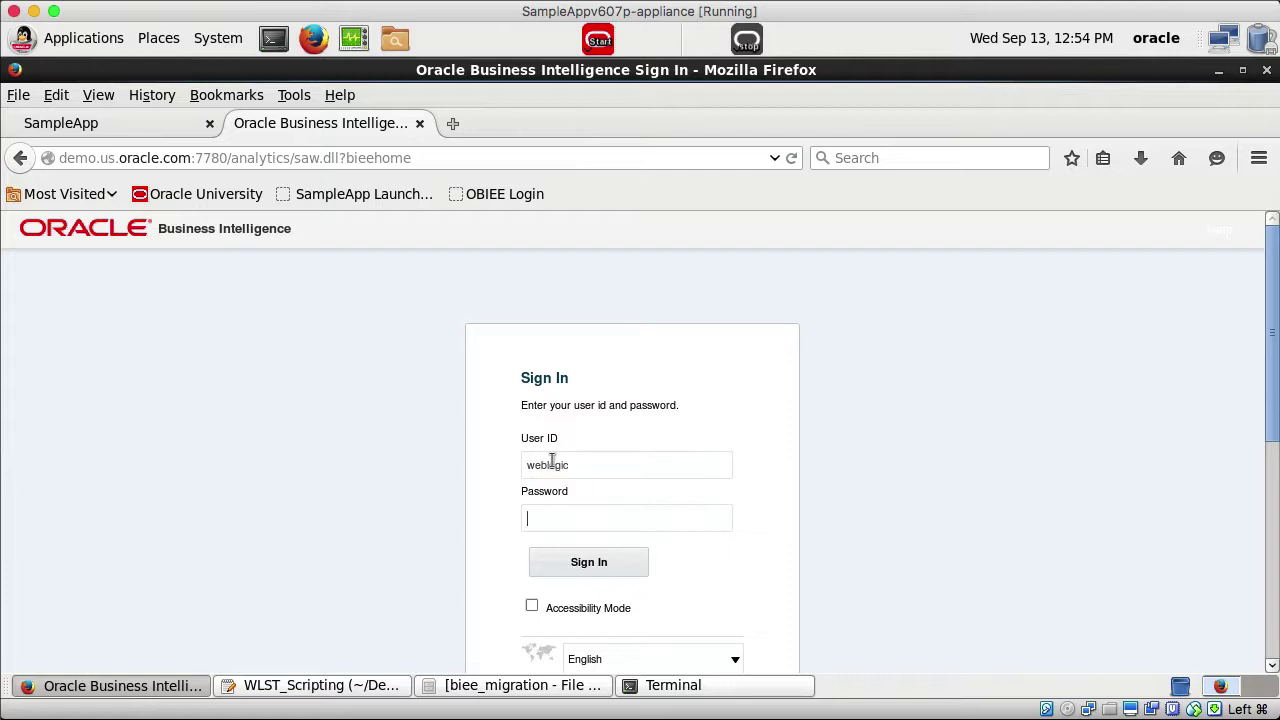
pyautogui.press('Return')
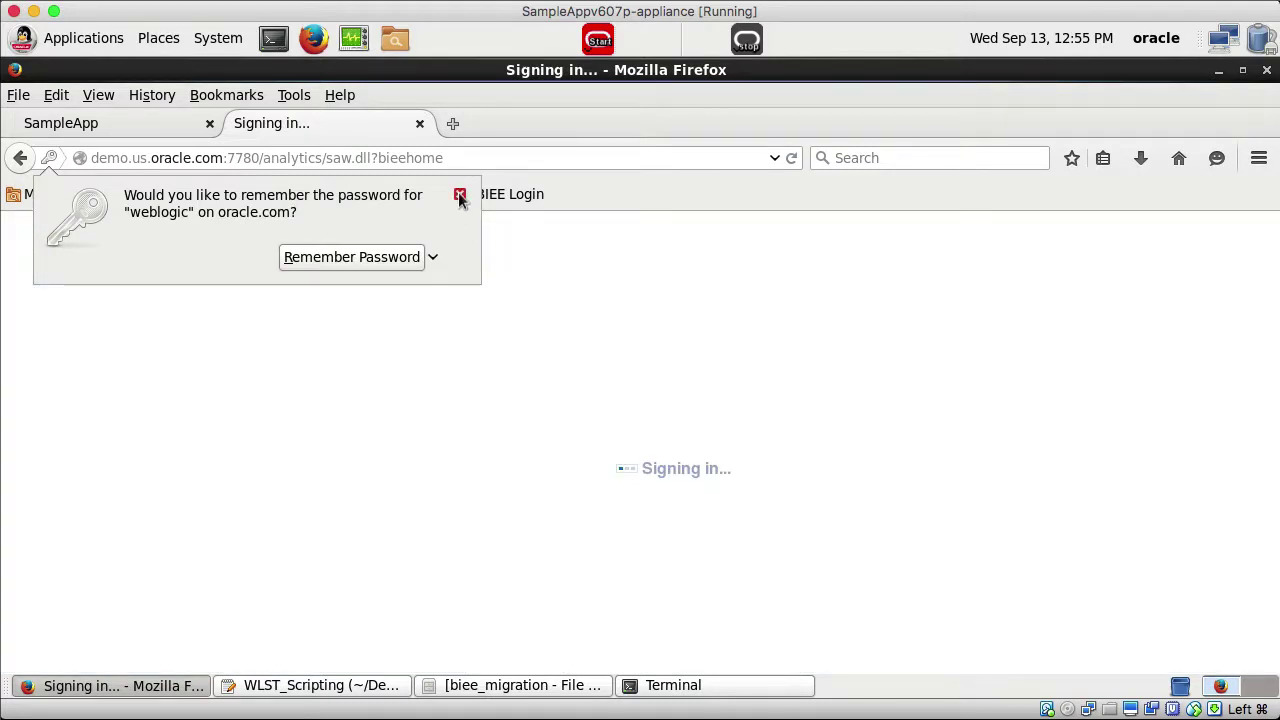
pyautogui.click(460, 195)
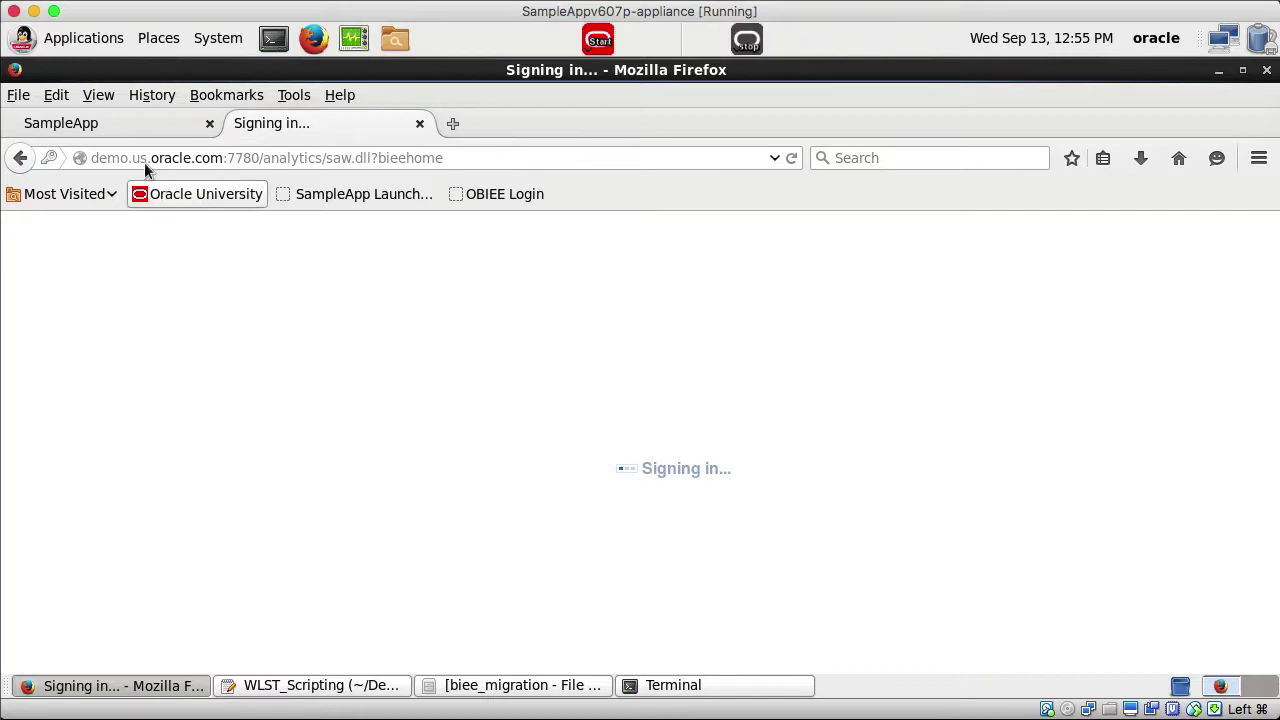
# Open the 7001/em Enterprise Manager link in a new tab, then return to BIEE Home
pyautogui.click(91, 126)
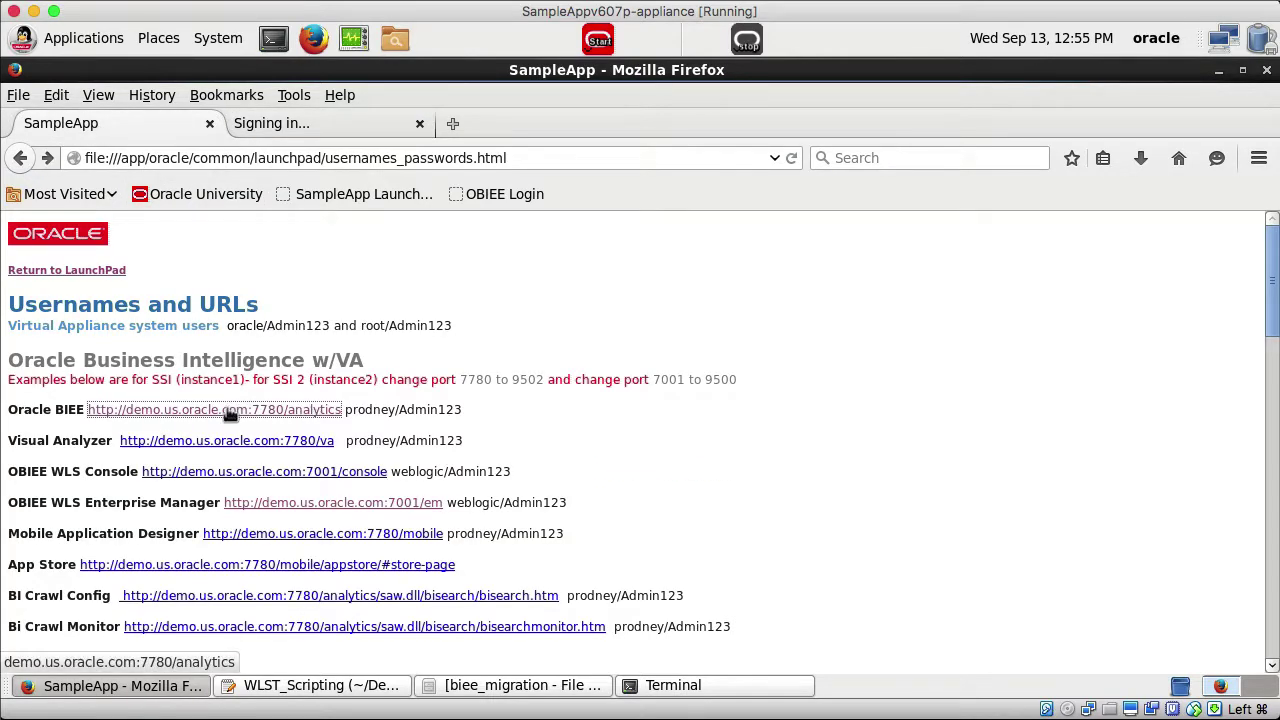
pyautogui.rightClick(363, 504)
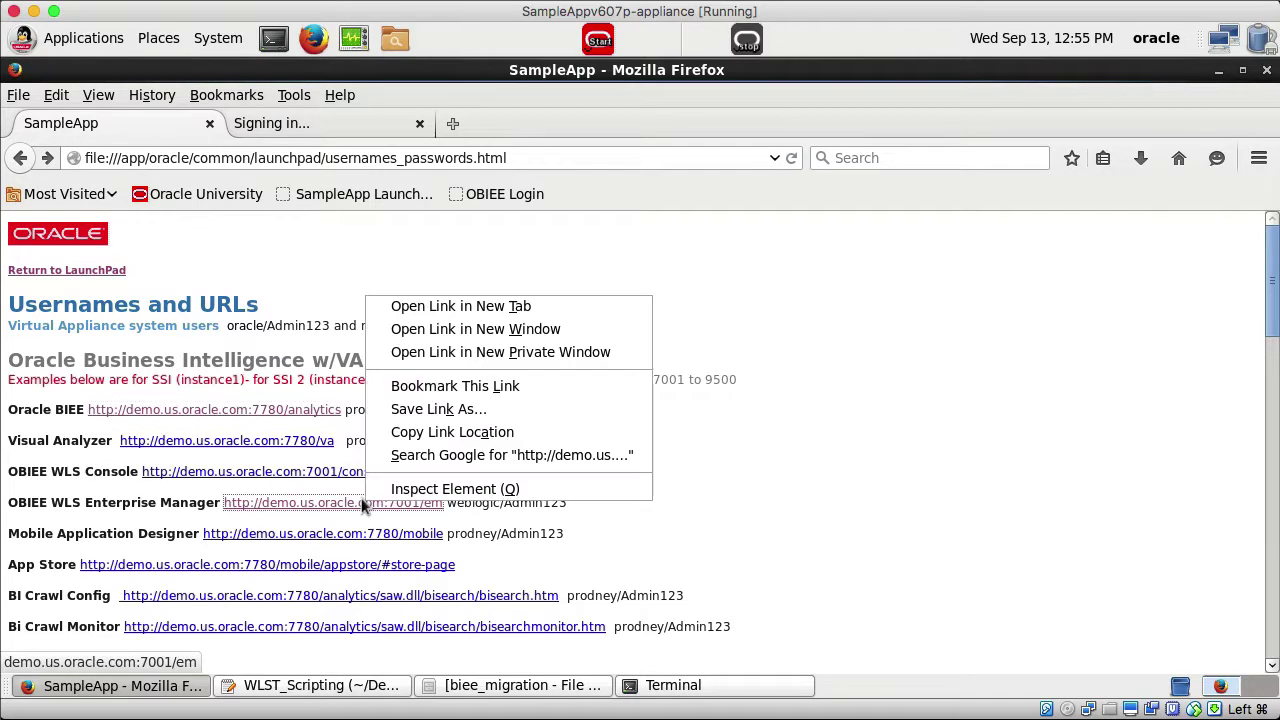
pyautogui.click(523, 304)
pyautogui.click(319, 125)
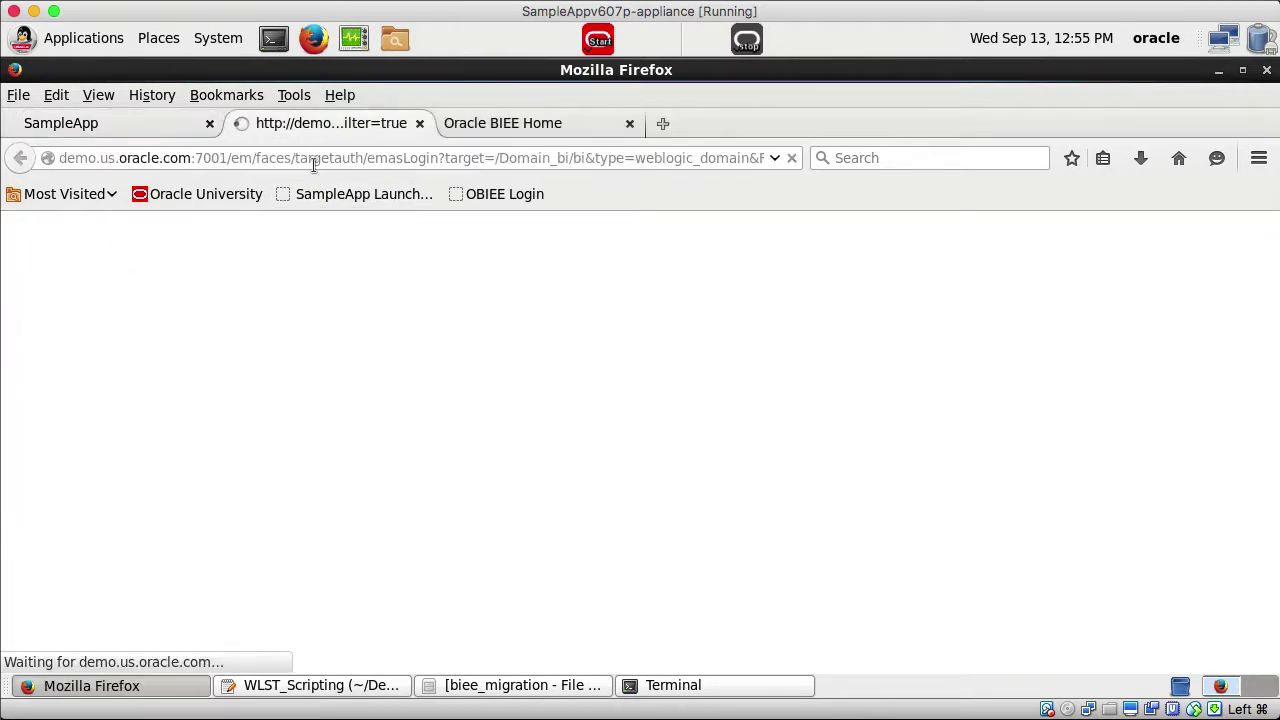
pyautogui.click(540, 130)
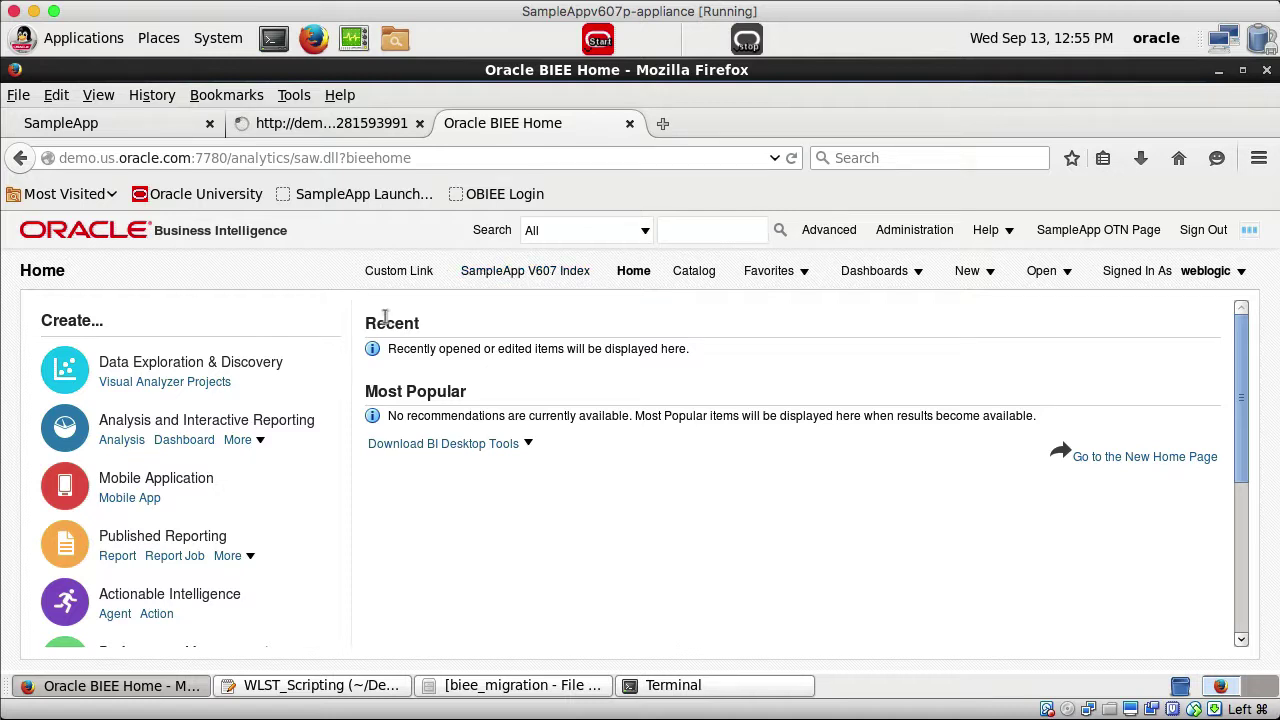
# Open the Catalog and browse Shared Folders > 01. QuickStart > Data Volumes
pyautogui.click(682, 276)
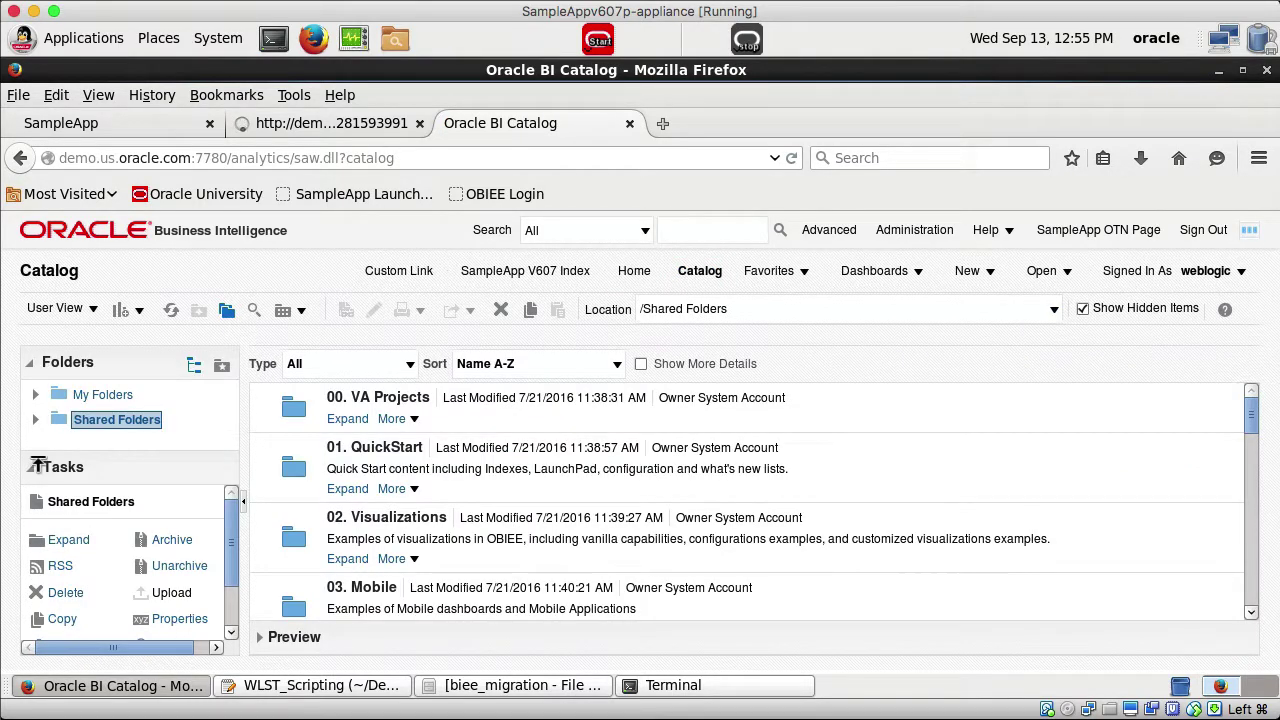
pyautogui.click(36, 470)
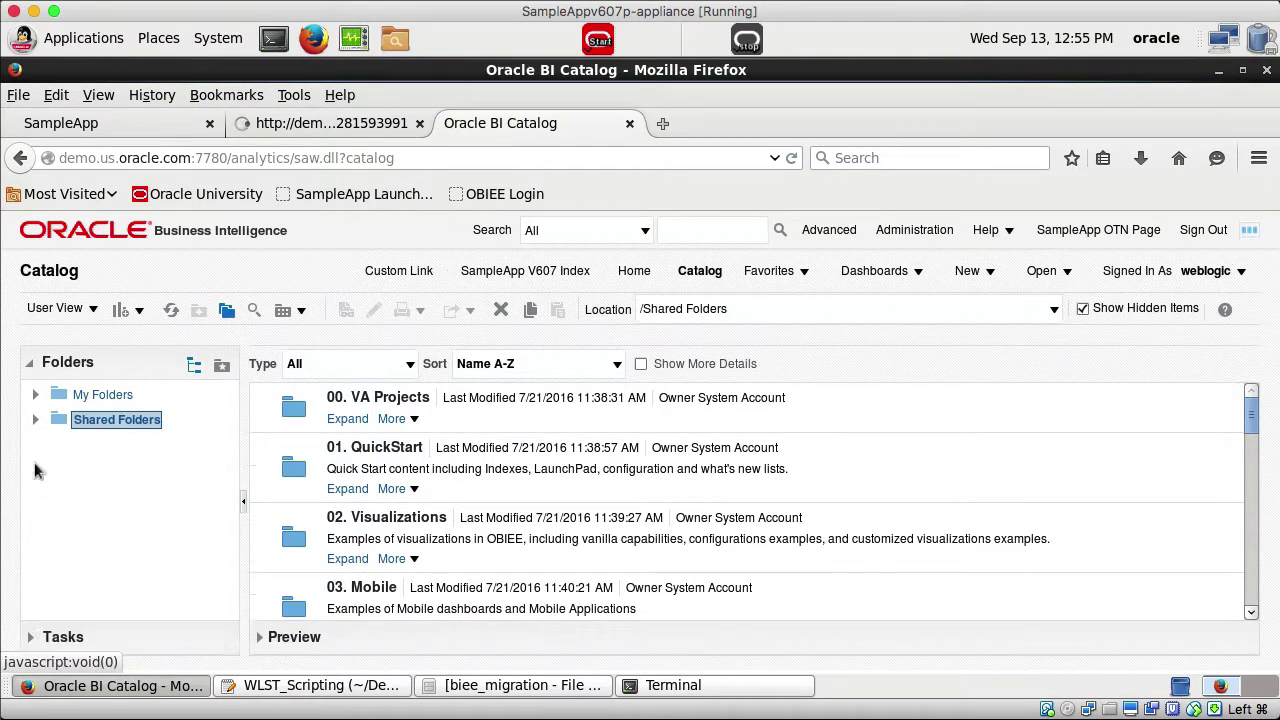
pyautogui.click(35, 420)
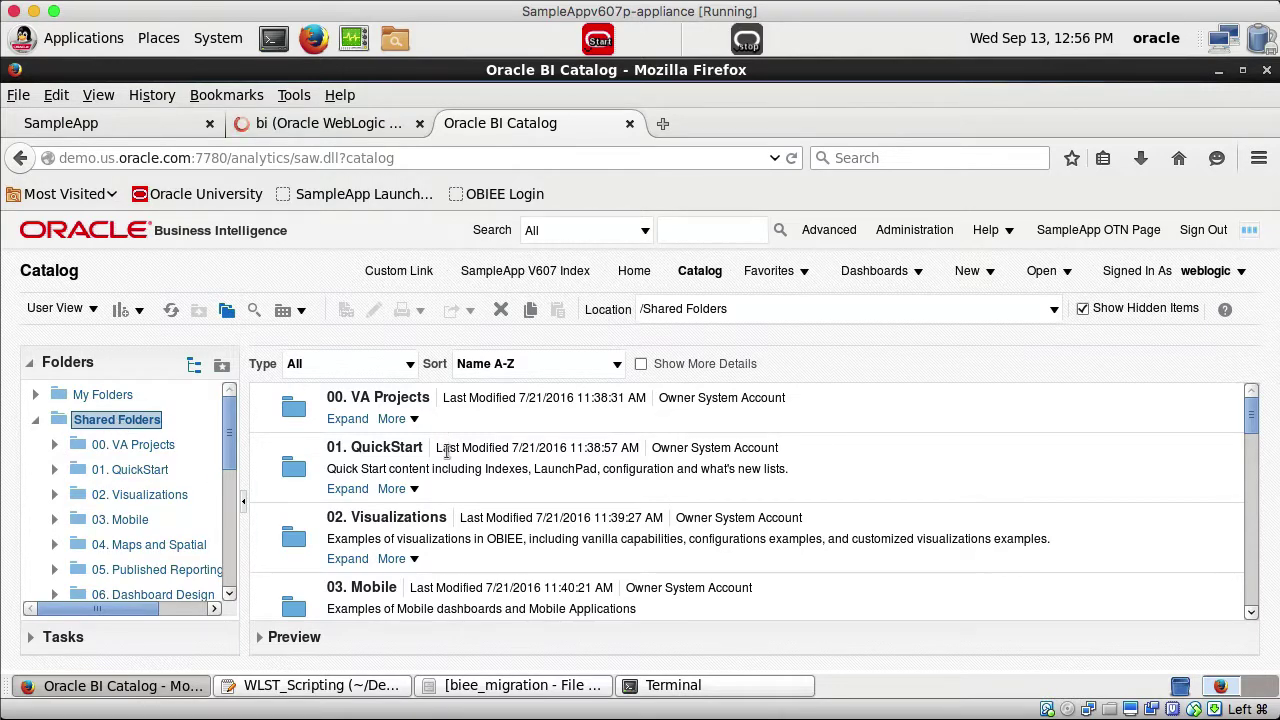
pyautogui.click(340, 488)
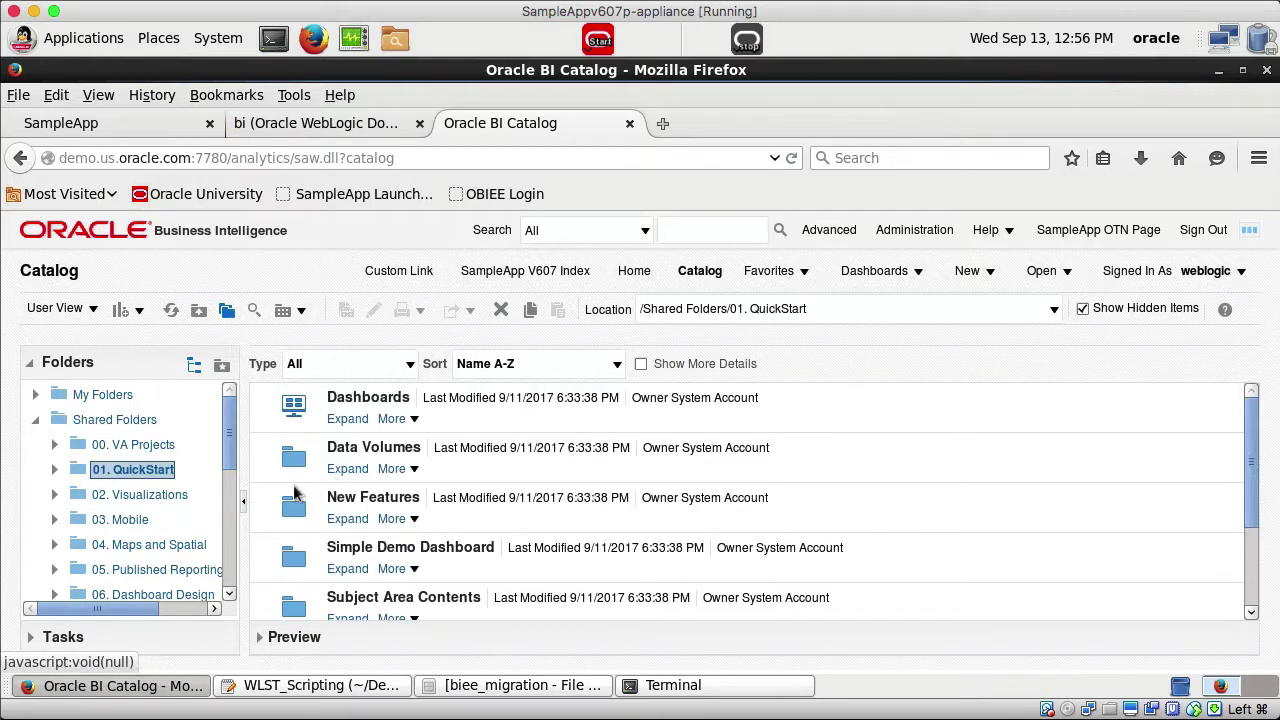
pyautogui.click(345, 472)
# View the Orders and Density By Customers report, then go back to the Shared Folders listing
pyautogui.click(341, 420)
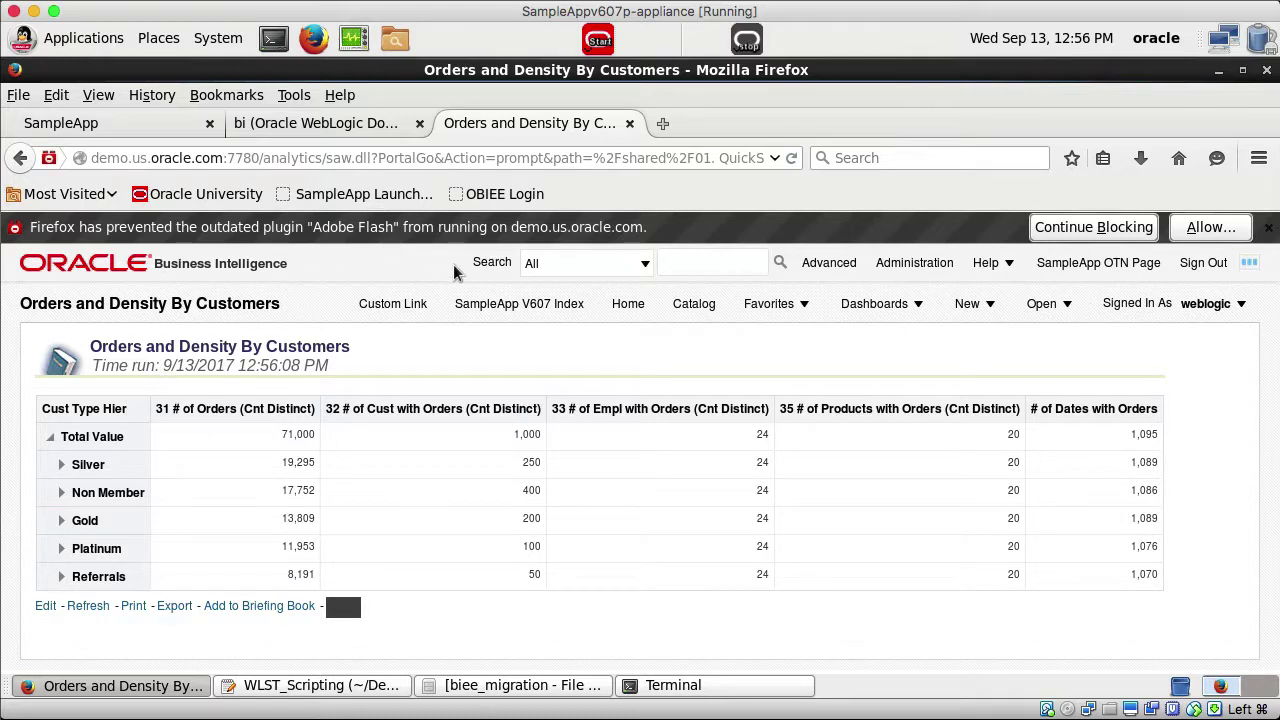
pyautogui.click(692, 303)
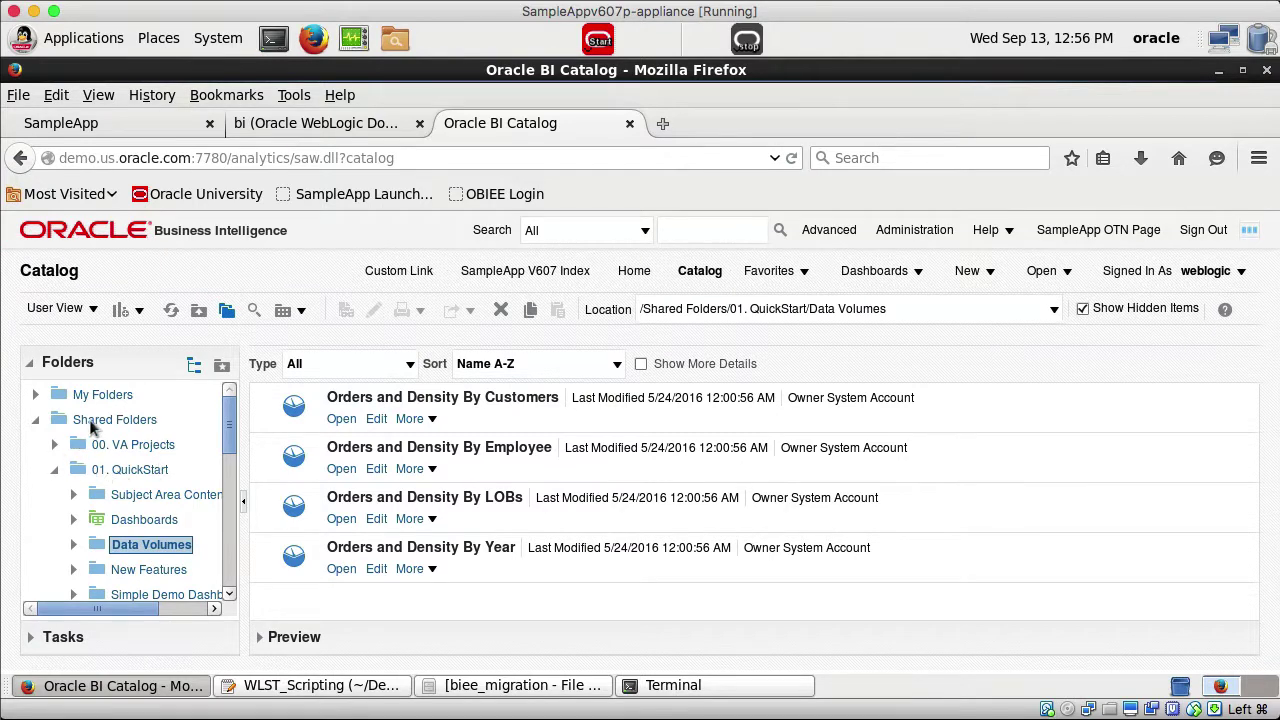
pyautogui.click(96, 420)
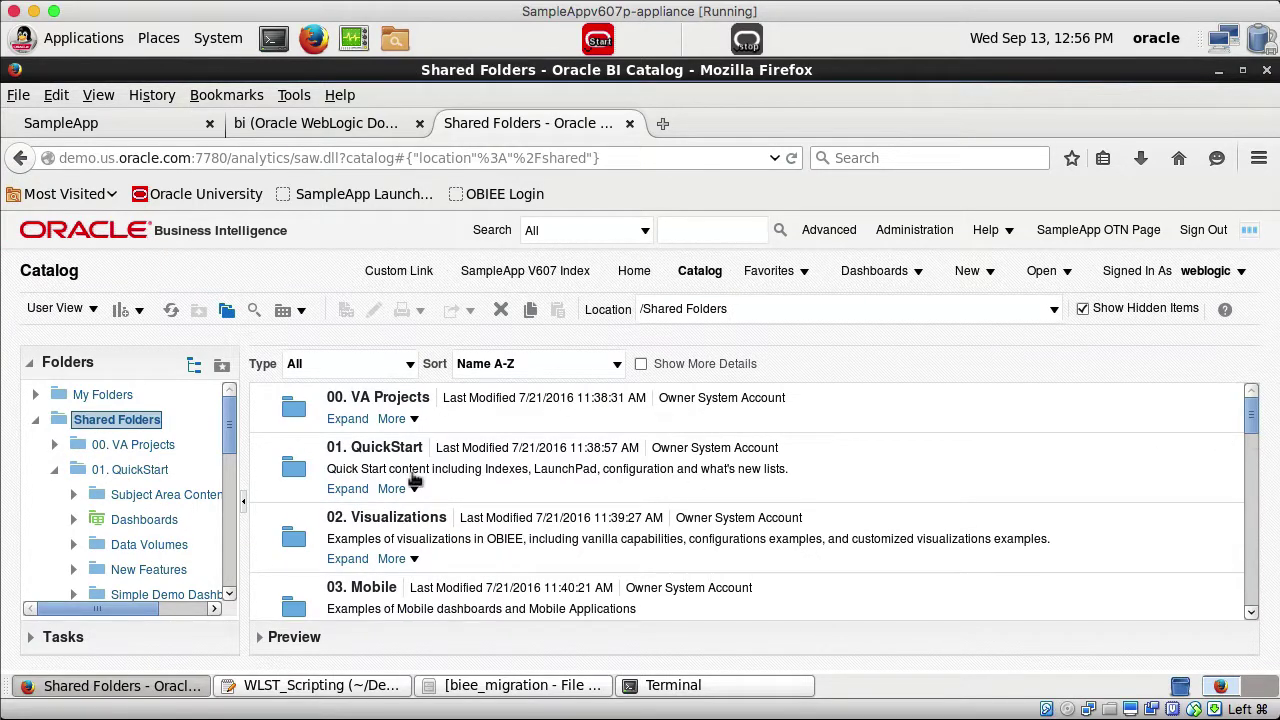
pyautogui.moveTo(1250, 420)
pyautogui.mouseDown()
pyautogui.moveTo(1249, 609)
pyautogui.moveTo(1249, 420)
pyautogui.mouseUp()
# In Enterprise Manager, go to Security > Application Roles for the bi WebLogic domain
pyautogui.click(340, 135)
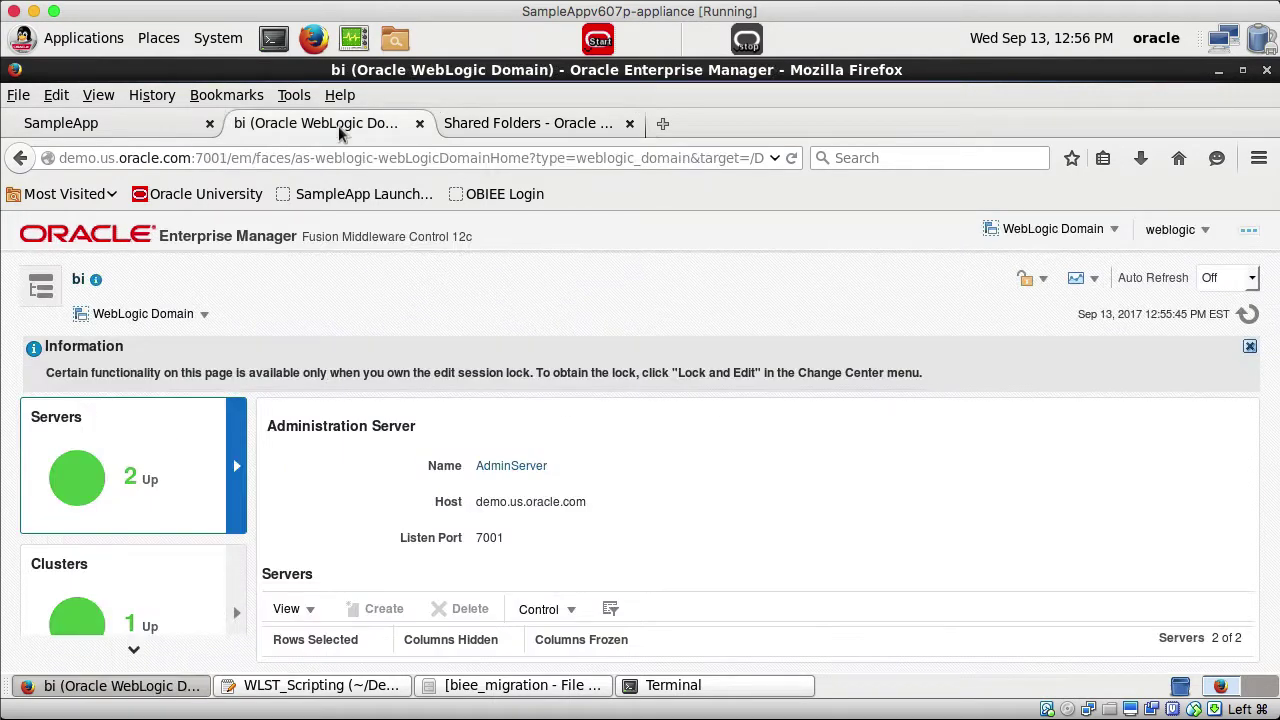
pyautogui.click(208, 316)
pyautogui.moveTo(216, 441)
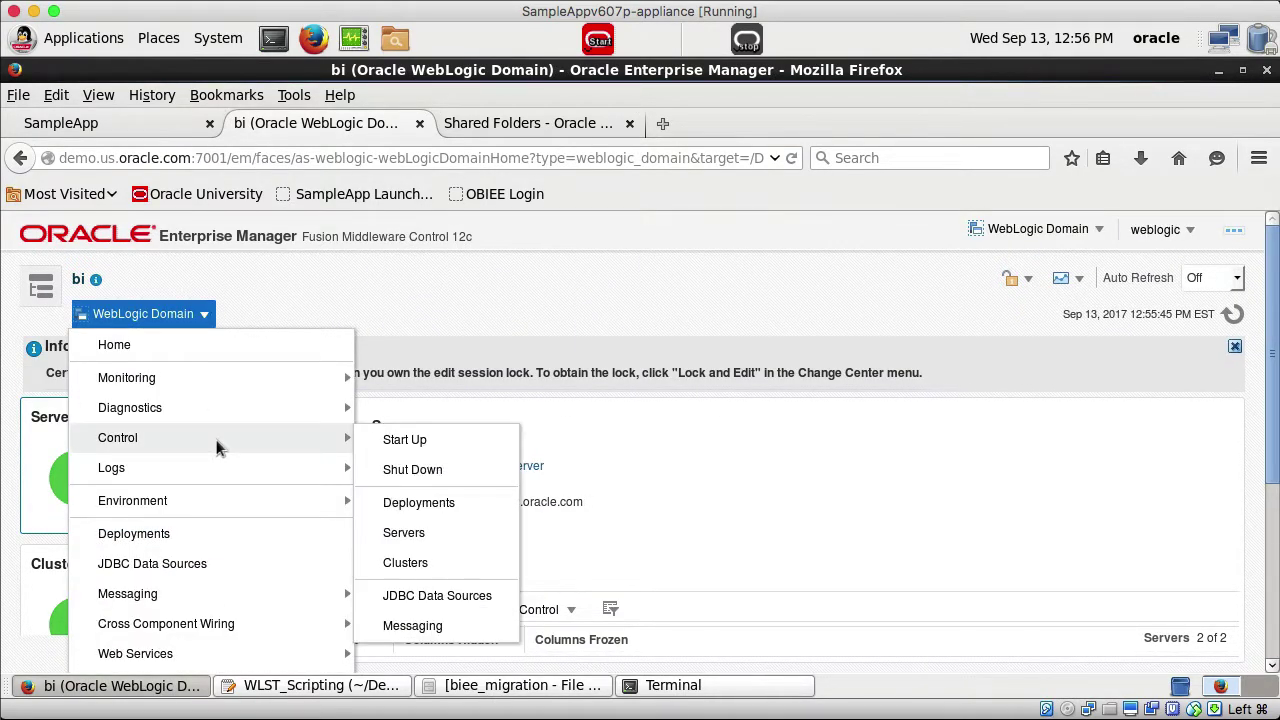
pyautogui.scroll(-3, 218, 450)
pyautogui.moveTo(252, 600)
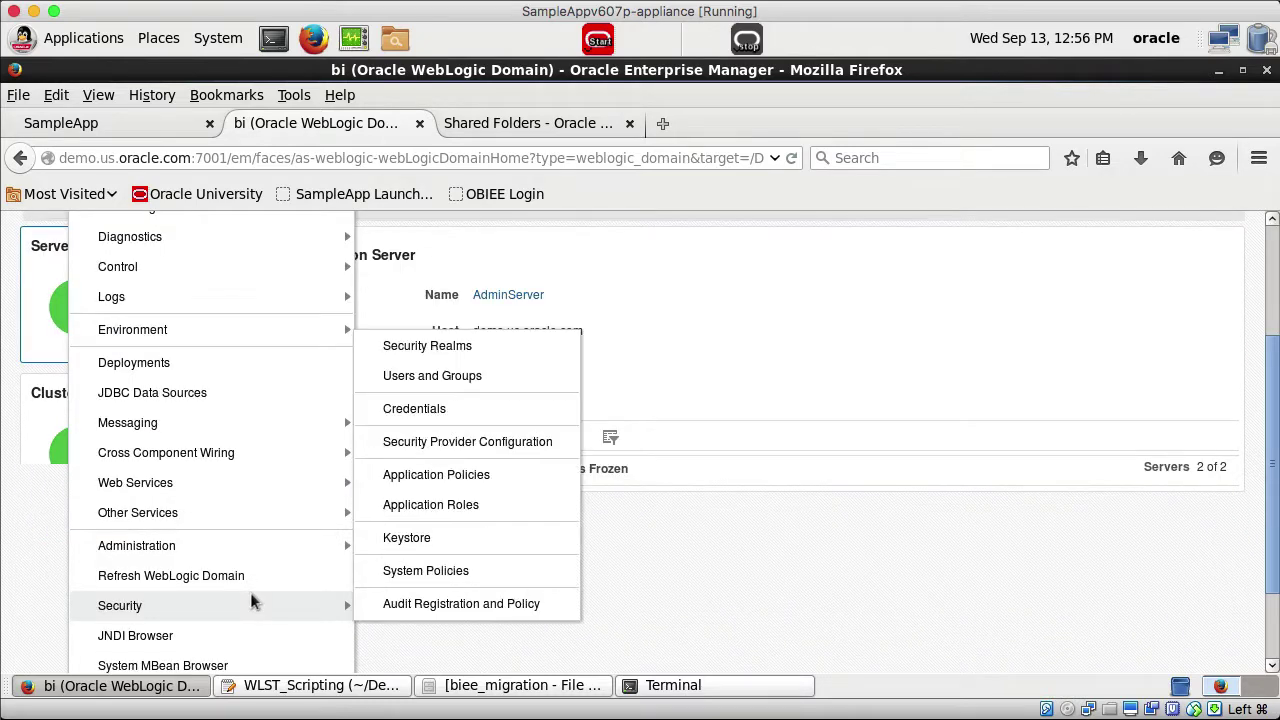
pyautogui.click(455, 505)
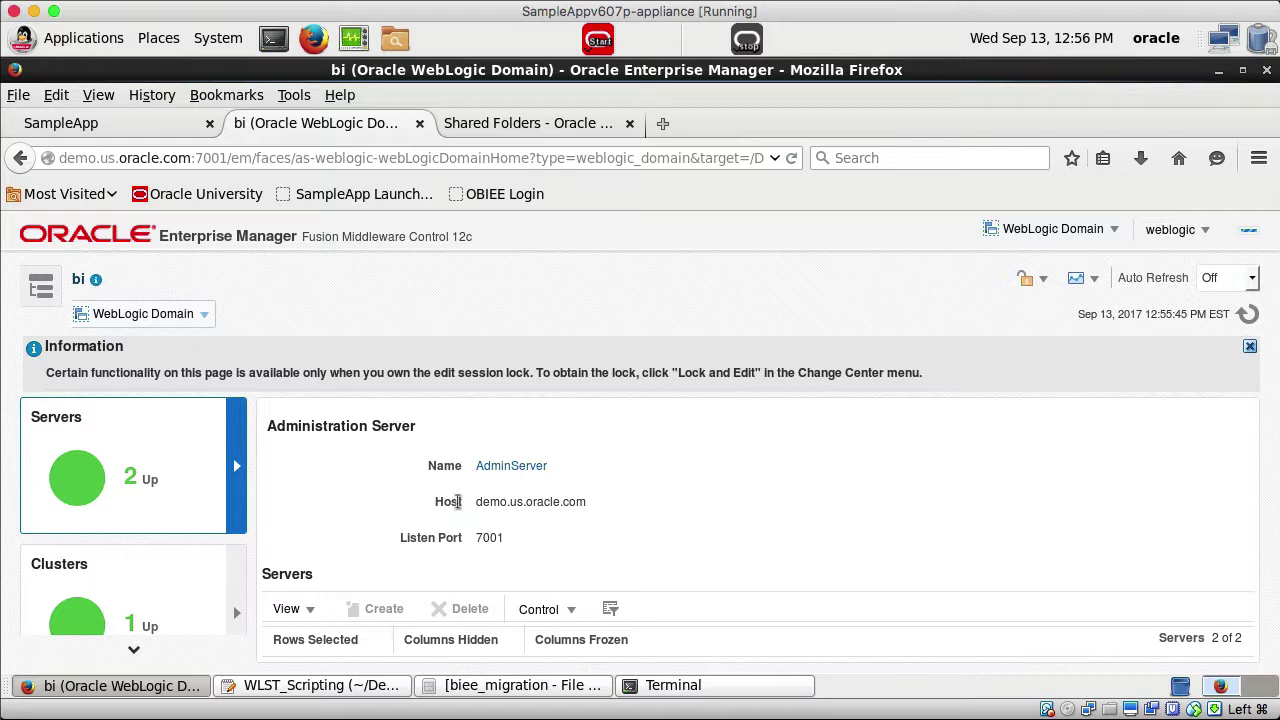
# Search application roles in the obi application stripe
pyautogui.moveTo(1248, 420); pyautogui.dragTo(1246, 571)
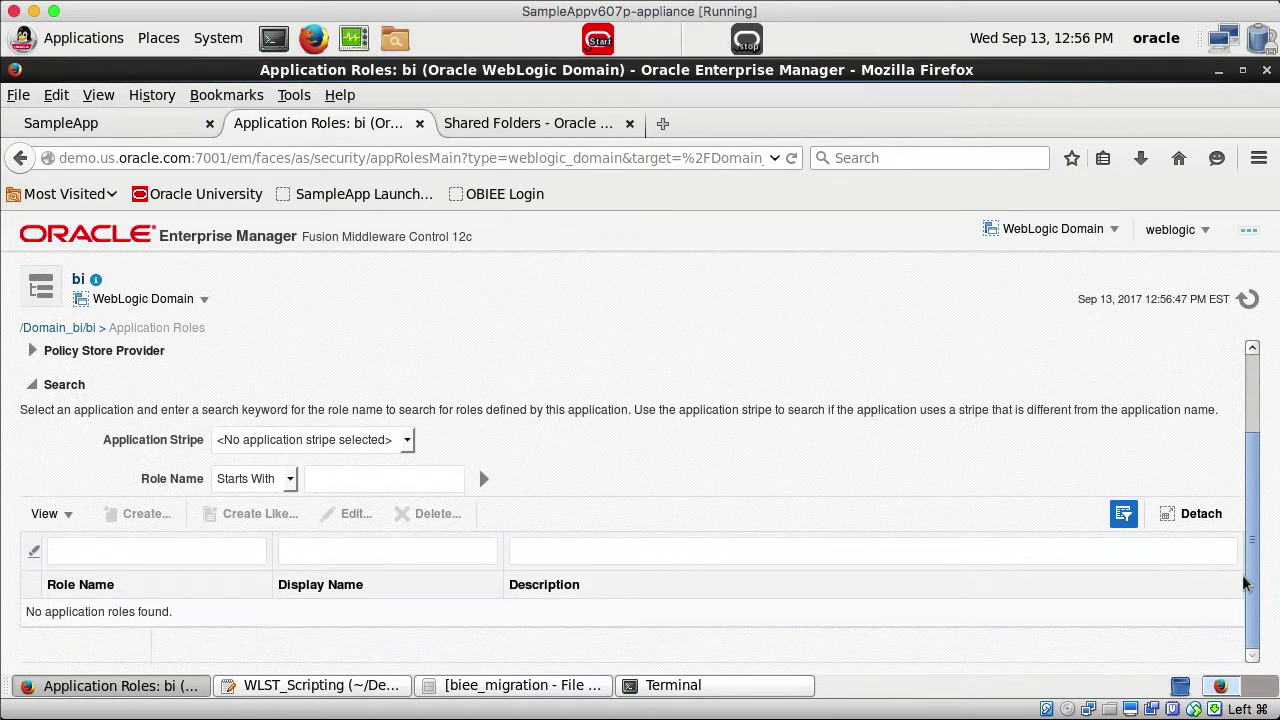
pyautogui.click(406, 441)
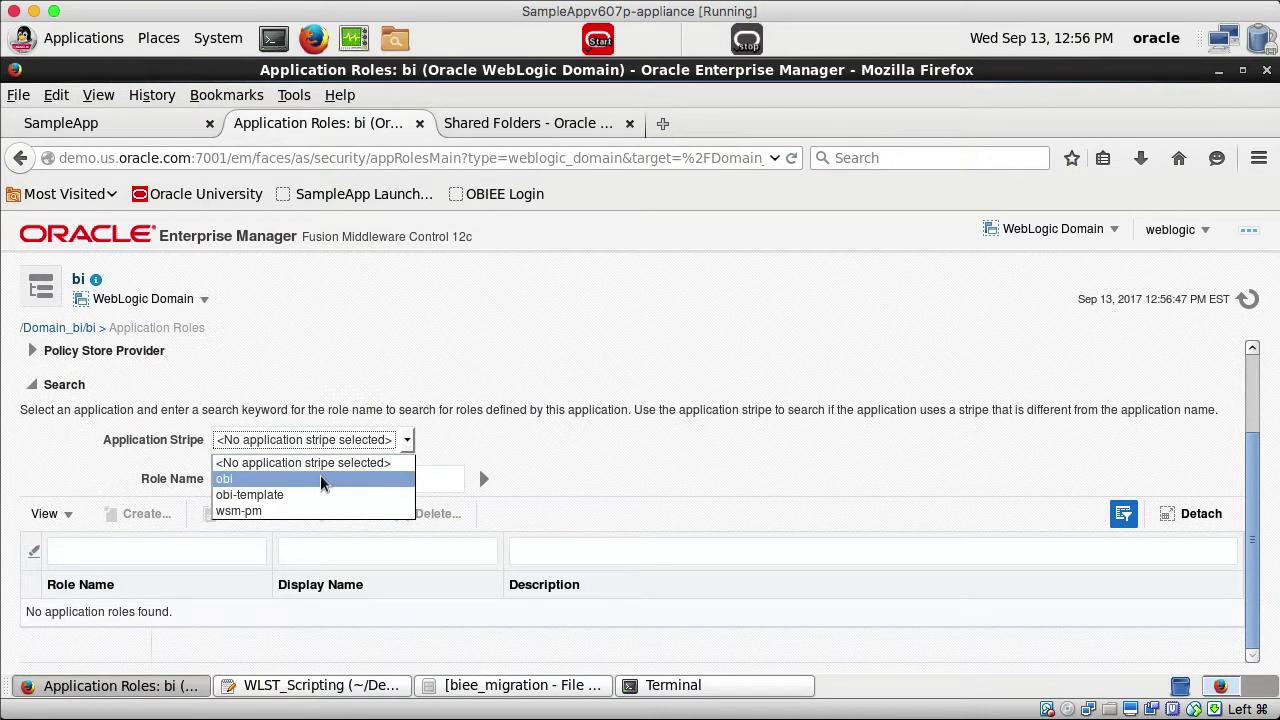
pyautogui.click(323, 479)
pyautogui.click(483, 481)
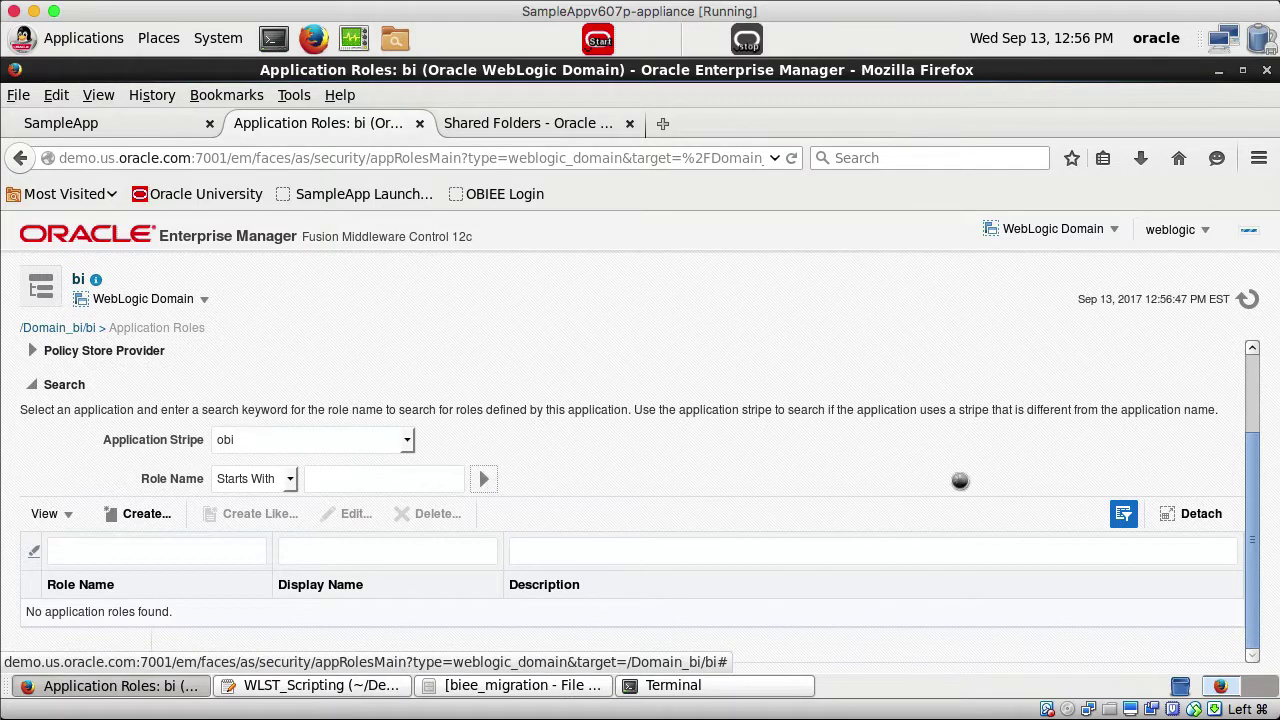
pyautogui.moveTo(1247, 457); pyautogui.dragTo(1251, 570)
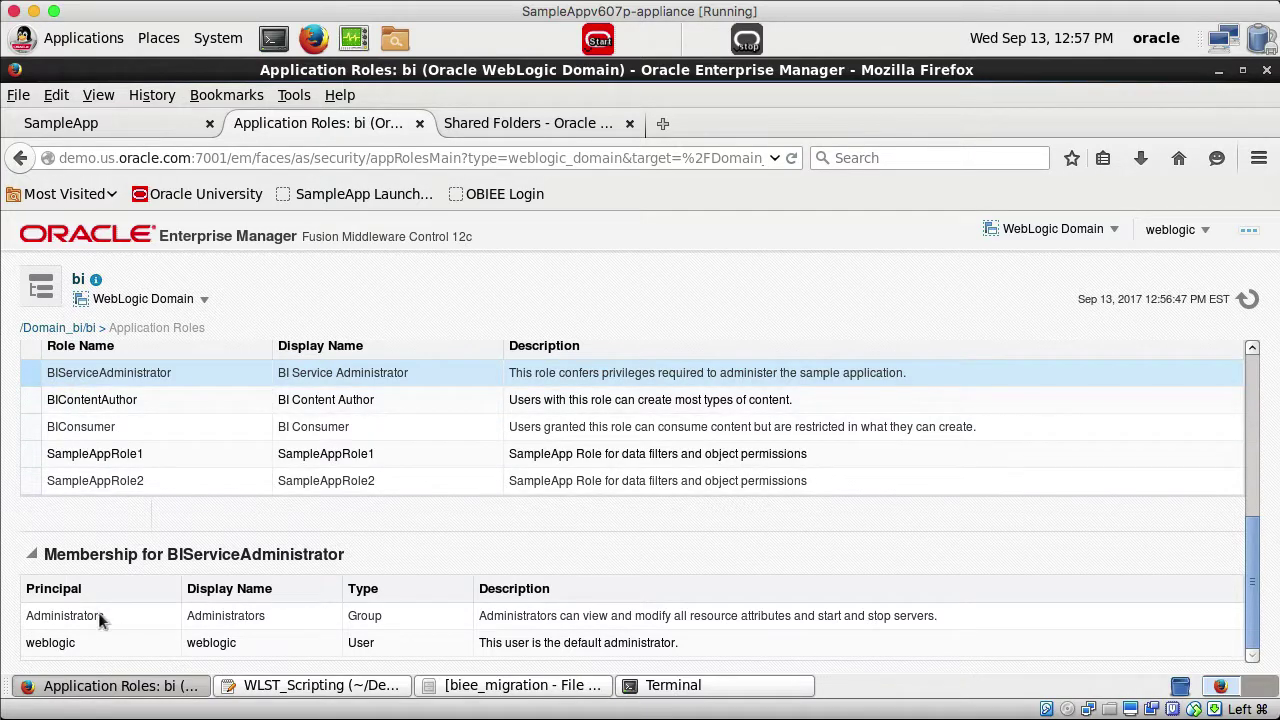
# Review members of BIContentAuthor, BIConsumer, SampleAppRole1, SampleAppRole2 and BIServiceAdministrator, then return to SampleApp
pyautogui.click(120, 394)
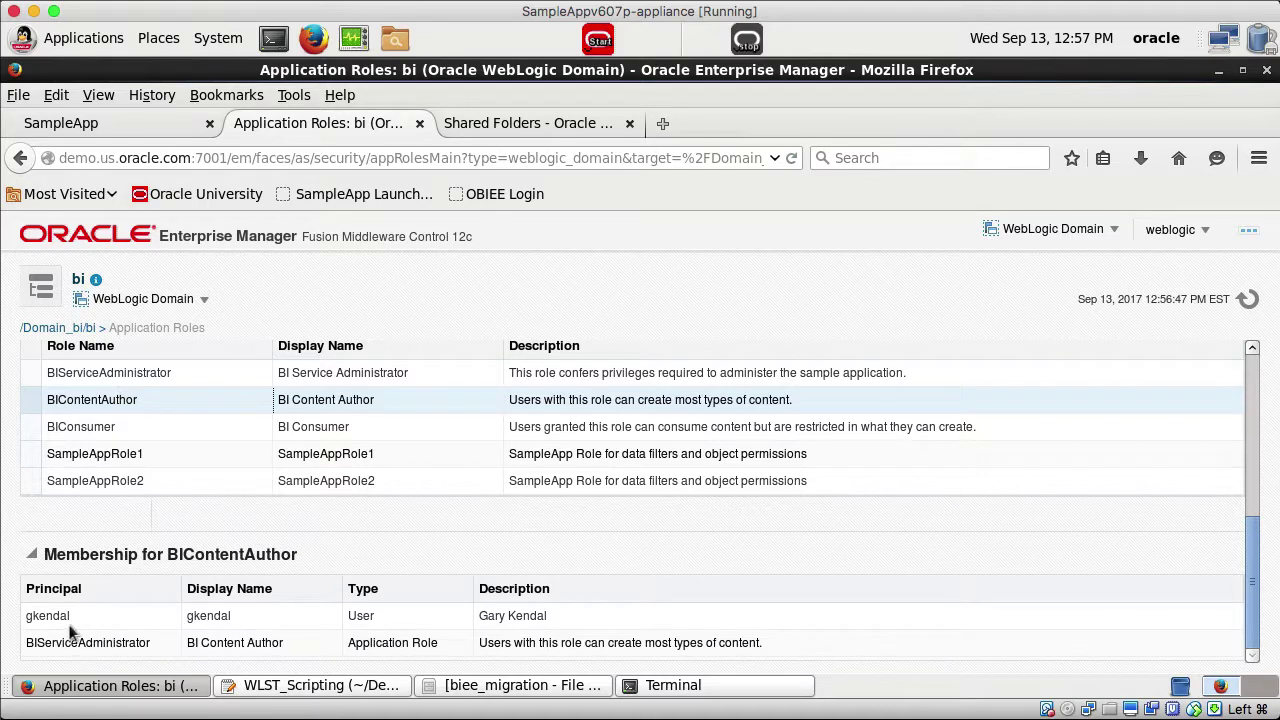
pyautogui.click(91, 425)
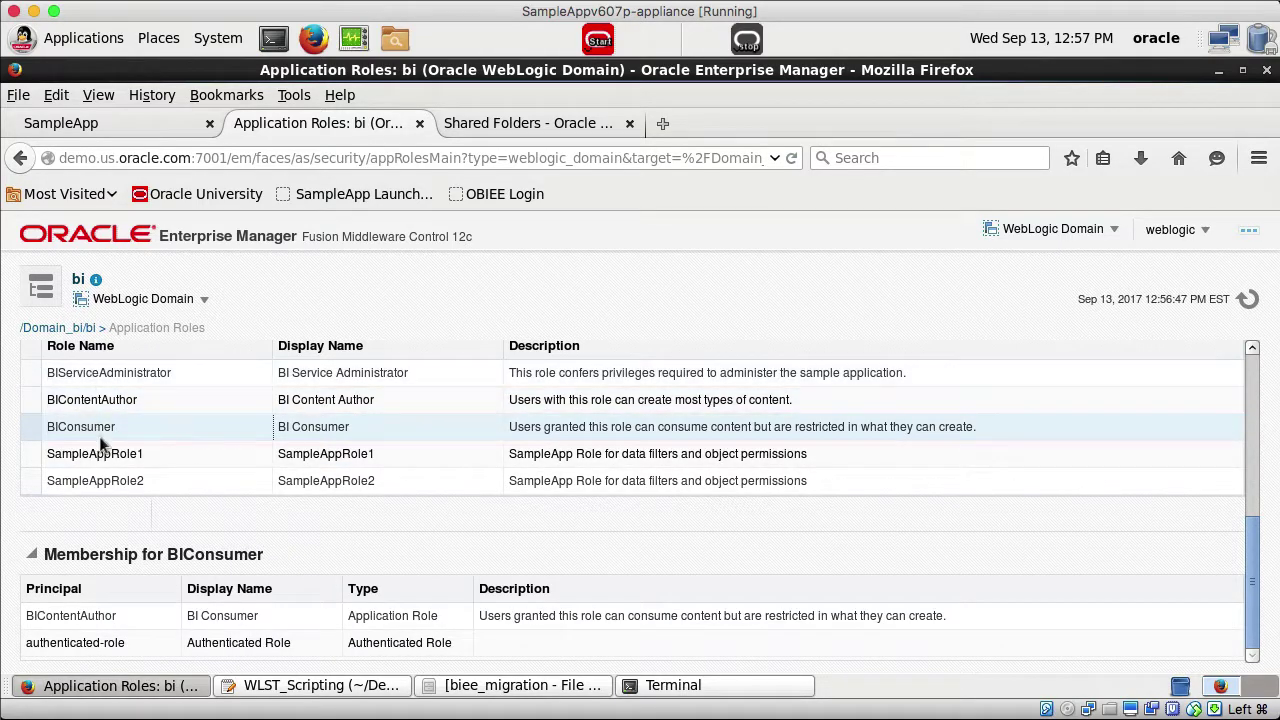
pyautogui.click(94, 453)
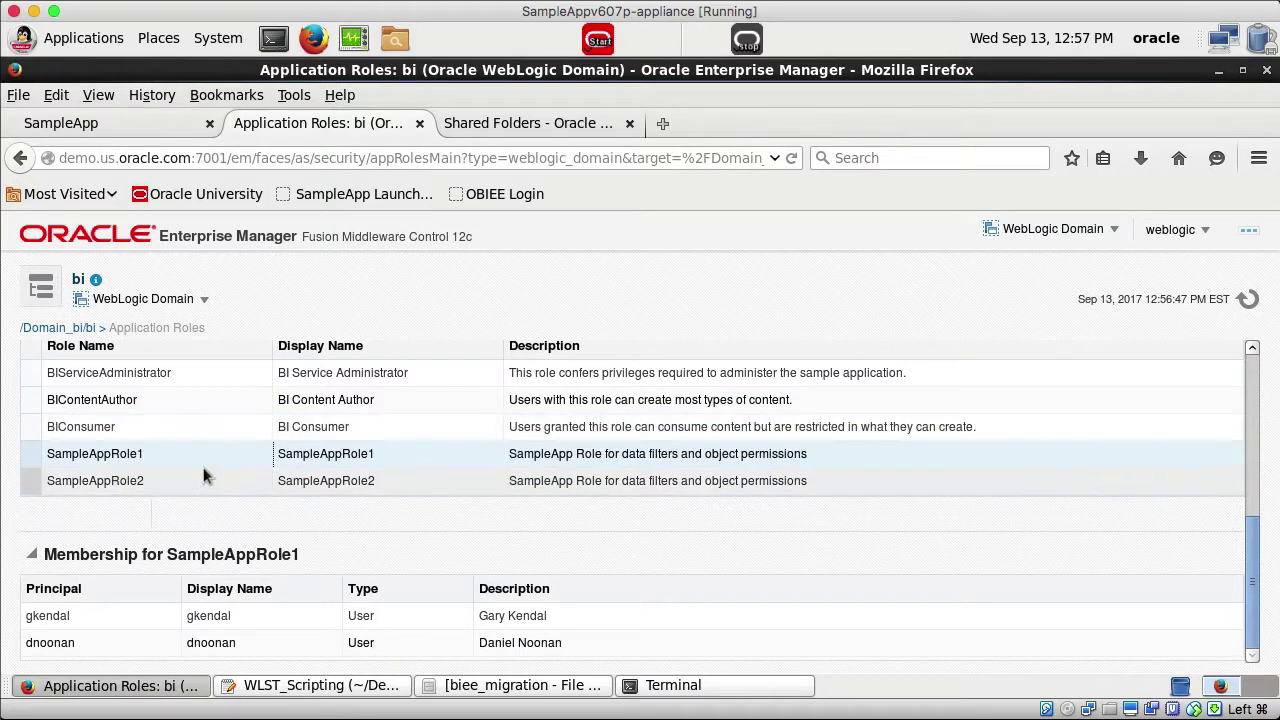
pyautogui.click(117, 481)
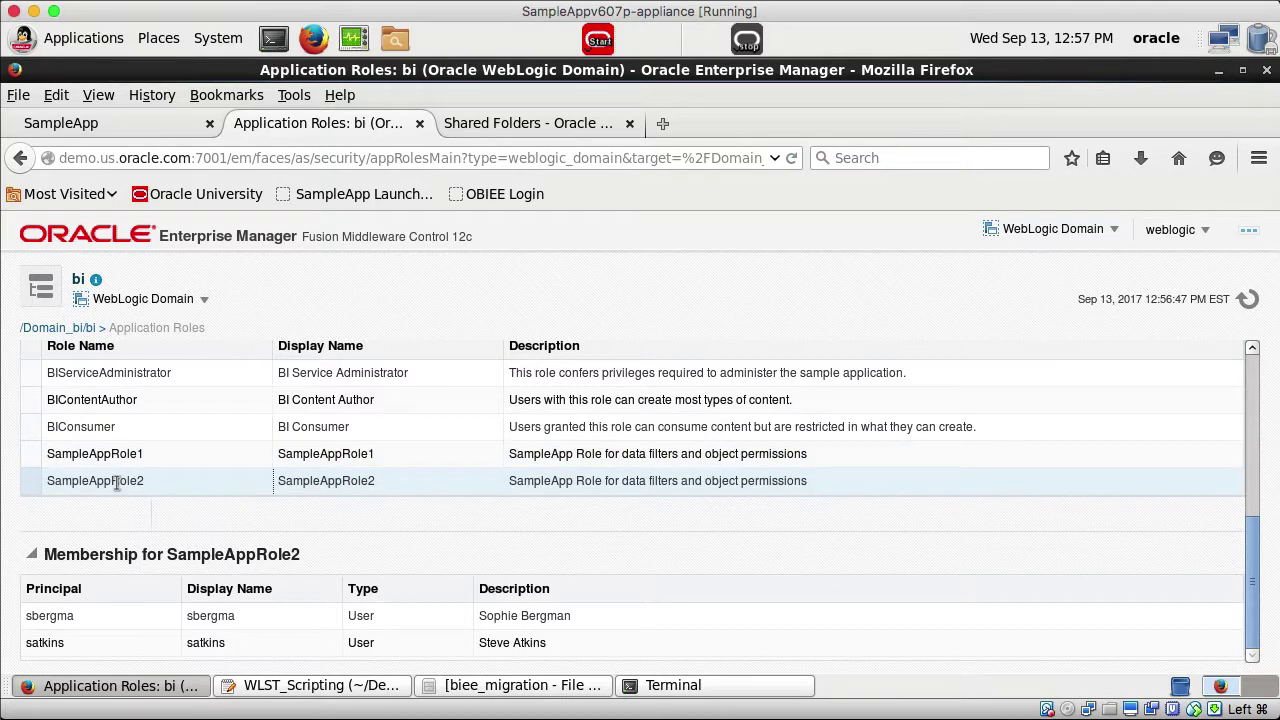
pyautogui.click(117, 373)
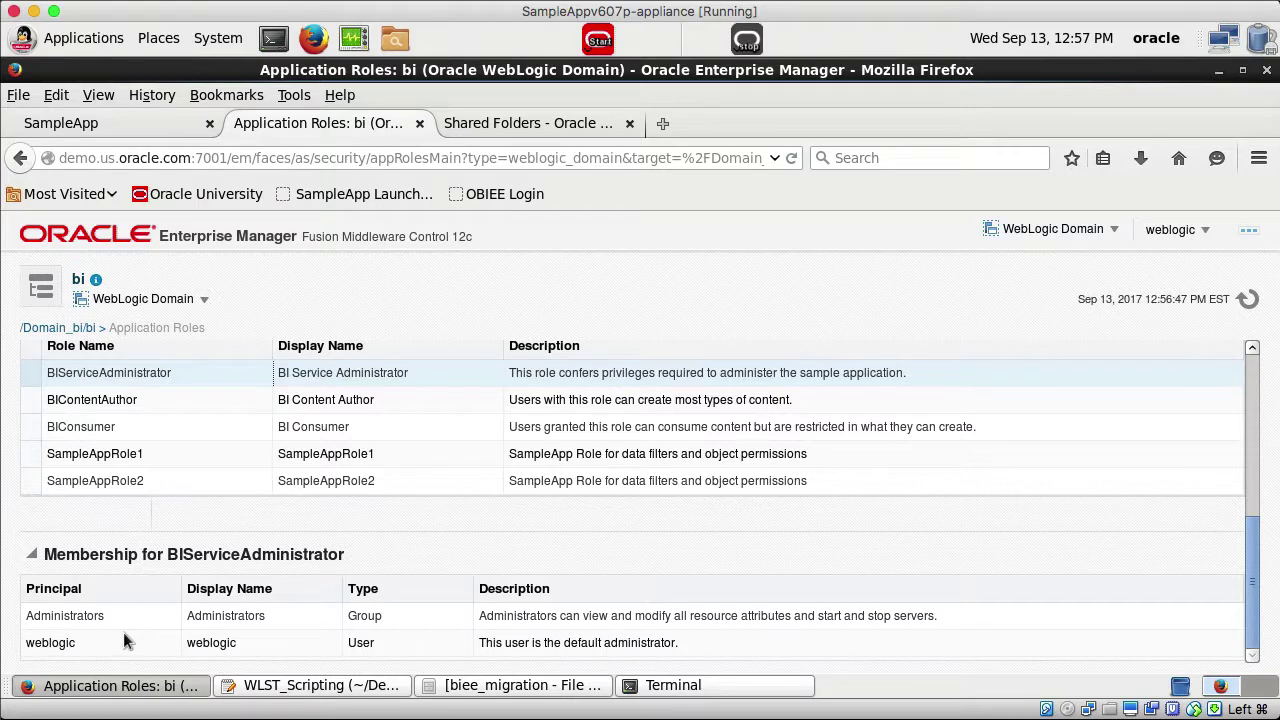
pyautogui.click(86, 125)
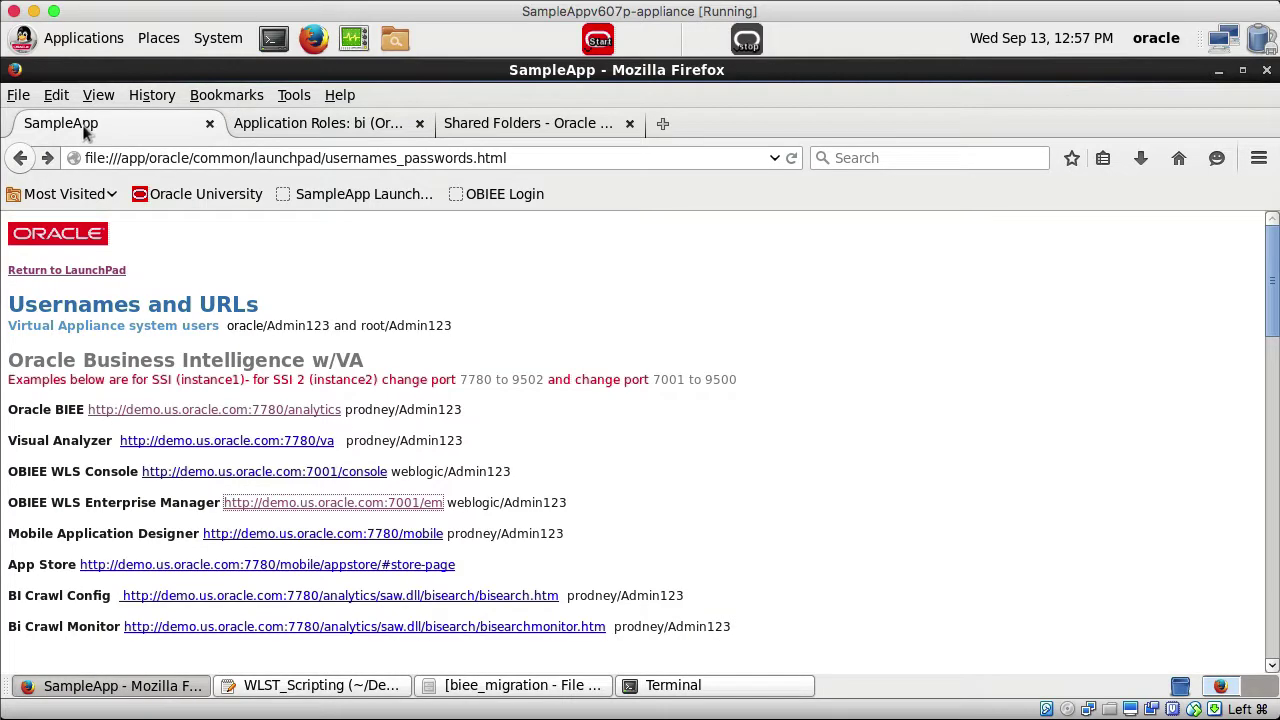
# Select the whole cd line to the common bin folder in the WLST_Scripting script
pyautogui.click(300, 685)
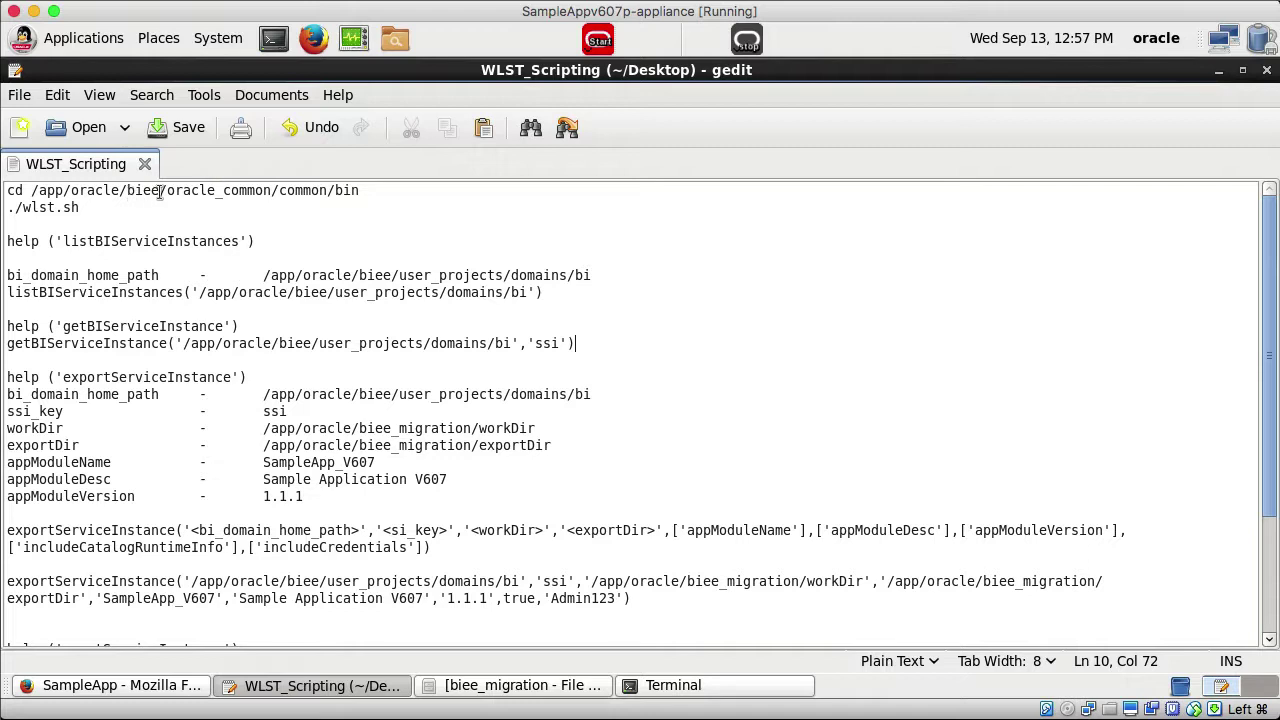
pyautogui.moveTo(165, 190); pyautogui.dragTo(95, 190)
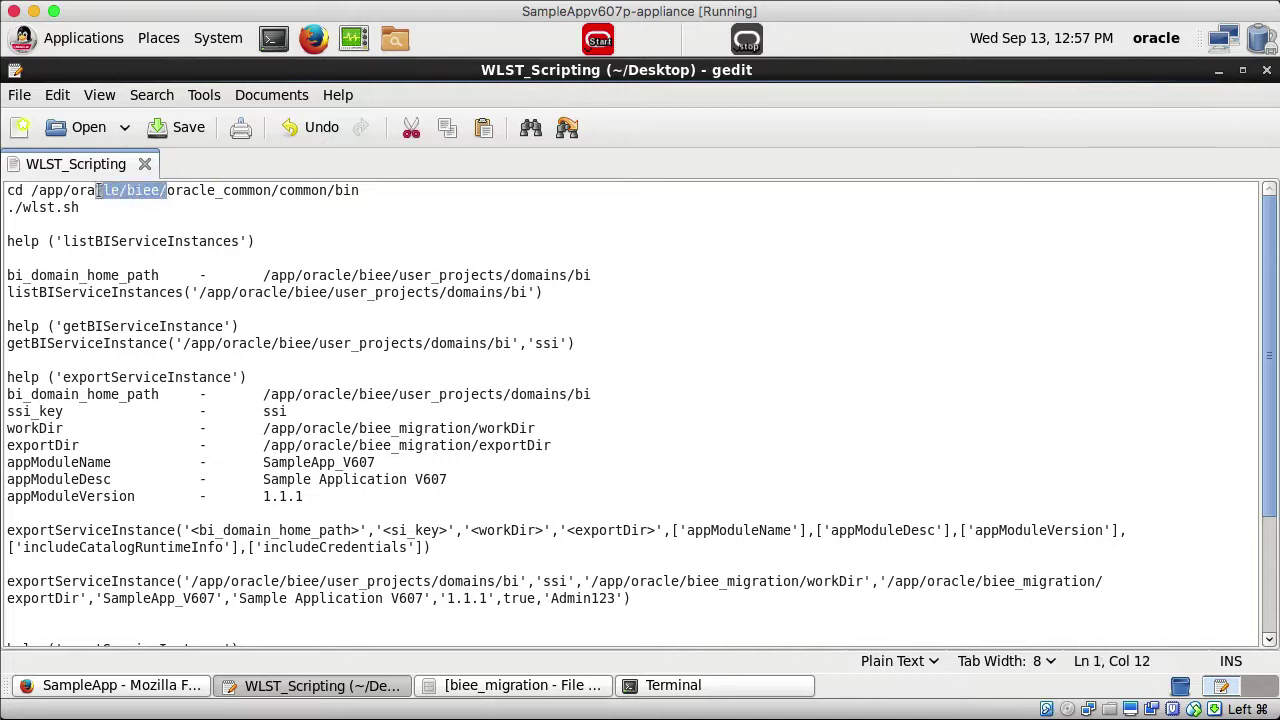
pyautogui.click(240, 190)
pyautogui.click(295, 191)
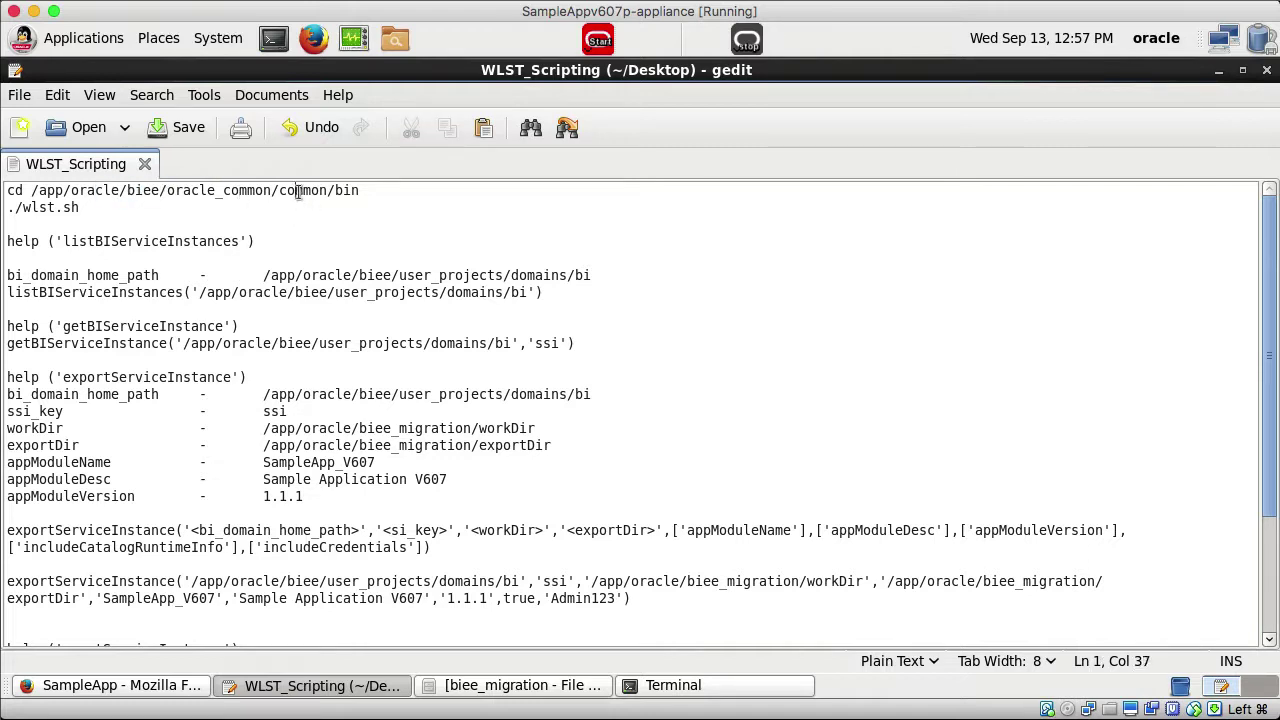
pyautogui.click(388, 191)
pyautogui.hotkey('shift', 'Home')
pyautogui.hotkey('ctrl', 'c')
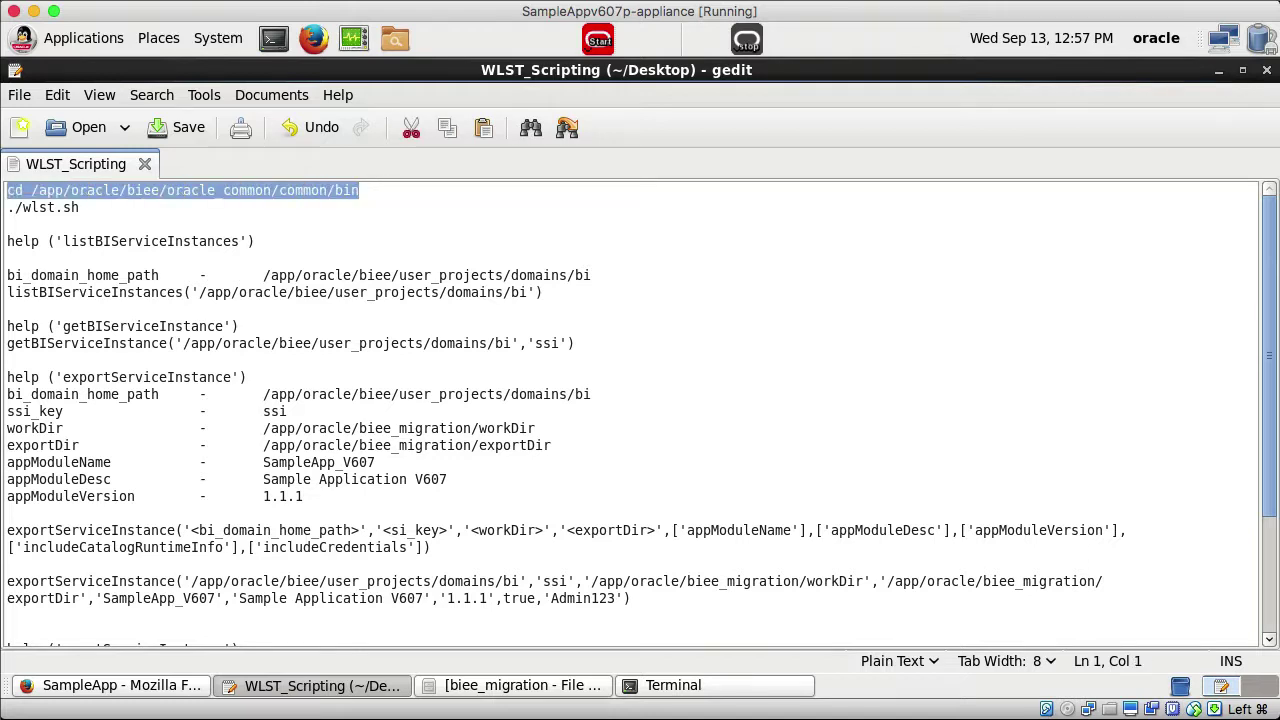
# In a new Terminal, run the pasted cd command and list the bin folder with ls
pyautogui.click(274, 39)
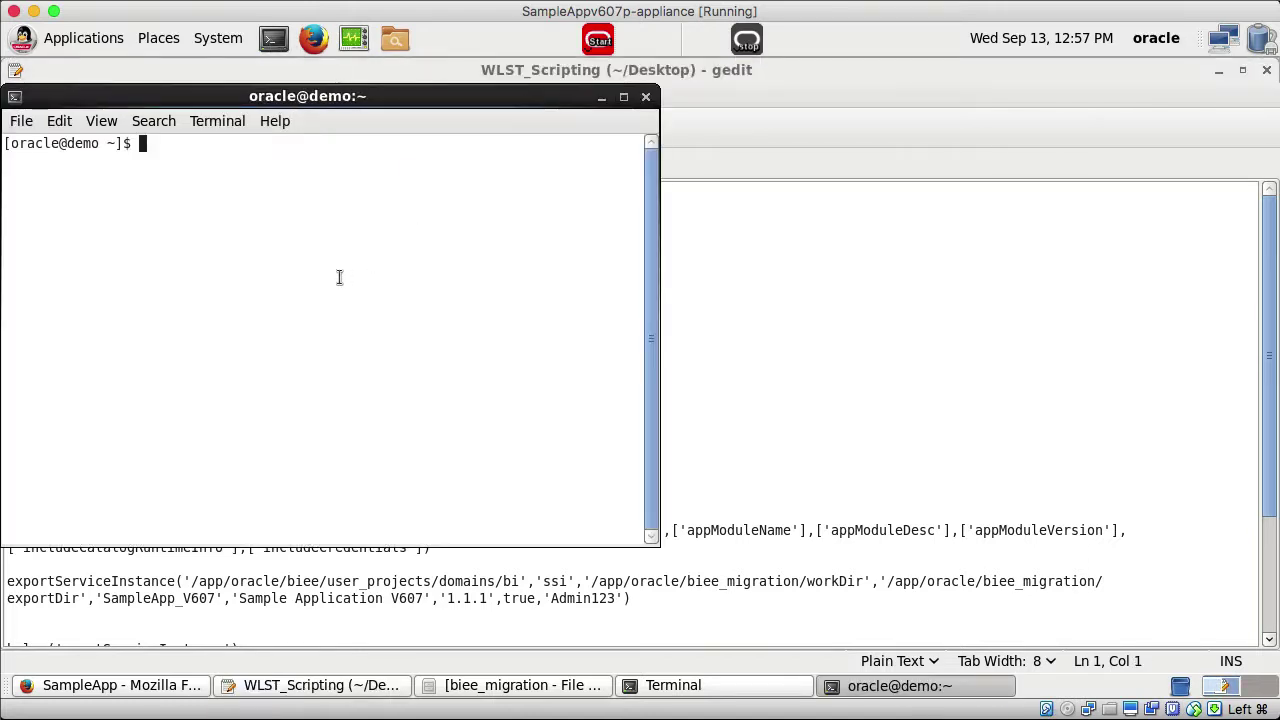
pyautogui.rightClick(184, 148)
pyautogui.click(228, 262)
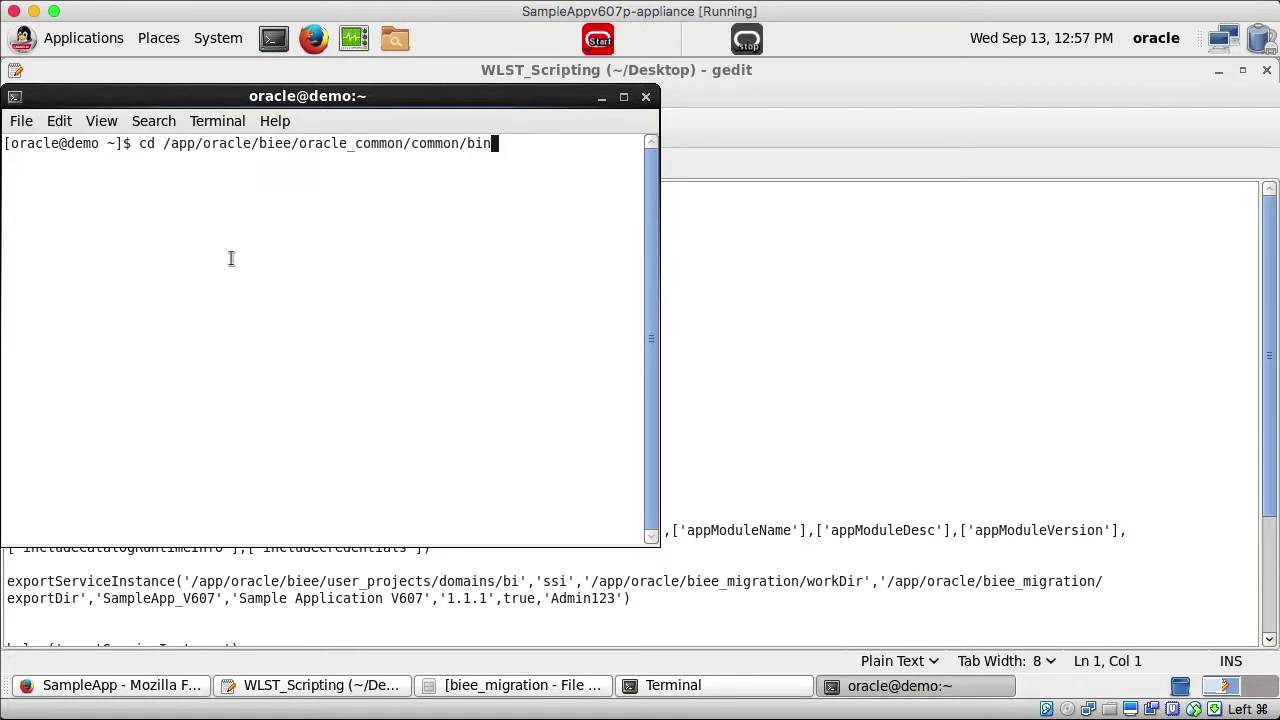
pyautogui.press('Return')
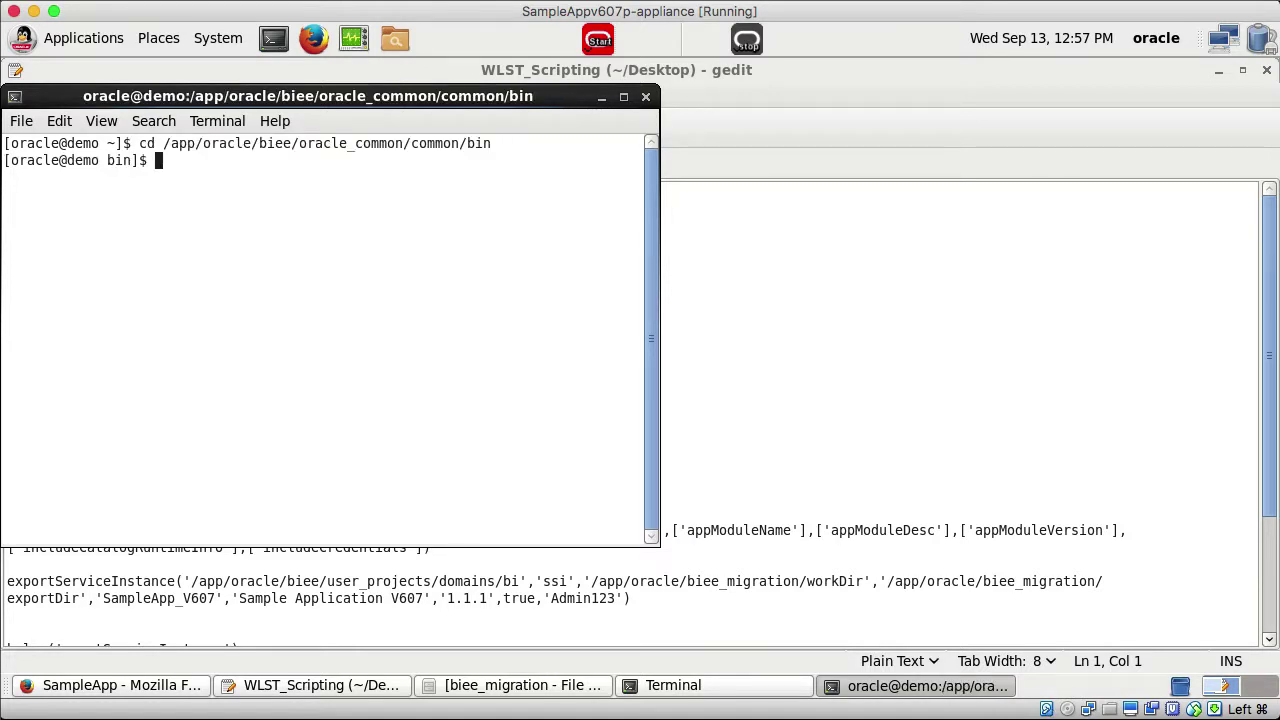
pyautogui.write('ls')
pyautogui.press('Return')
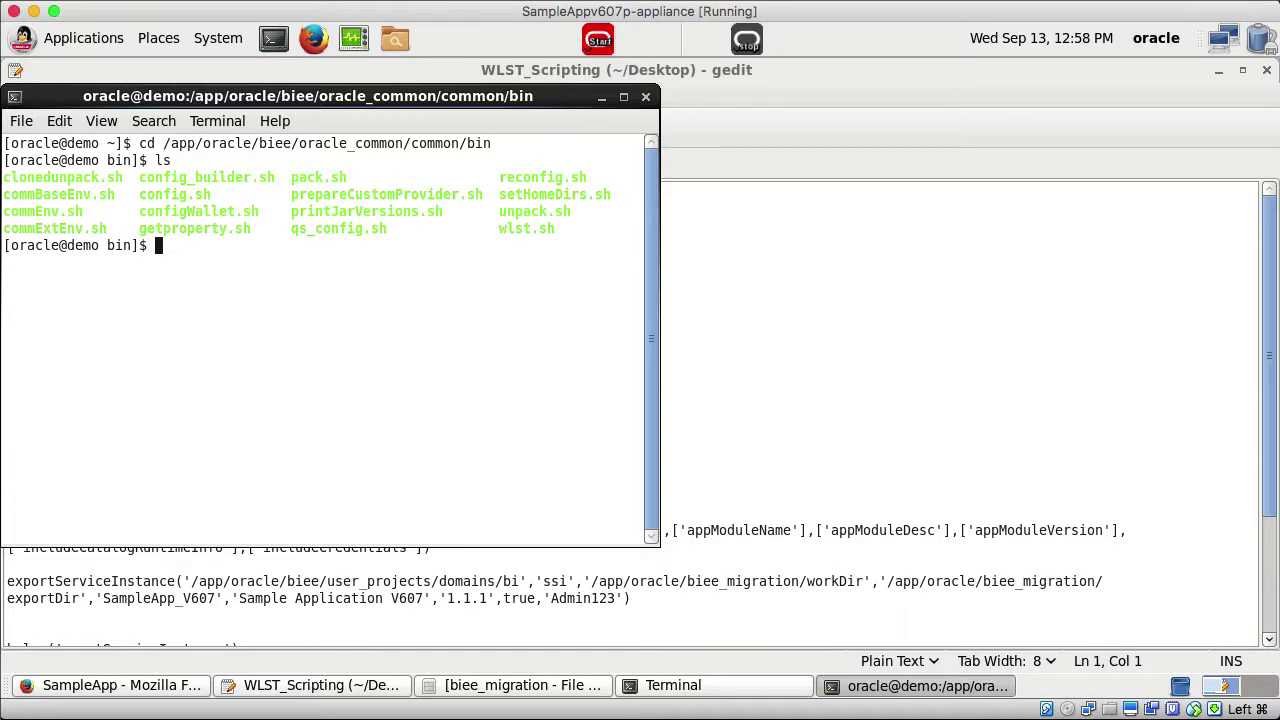
# Start the WLST shell with ./wlst.sh
pyautogui.moveTo(564, 228); pyautogui.dragTo(483, 228)
pyautogui.click(185, 246)
pyautogui.write('./wlst.sh')
pyautogui.press('Return')
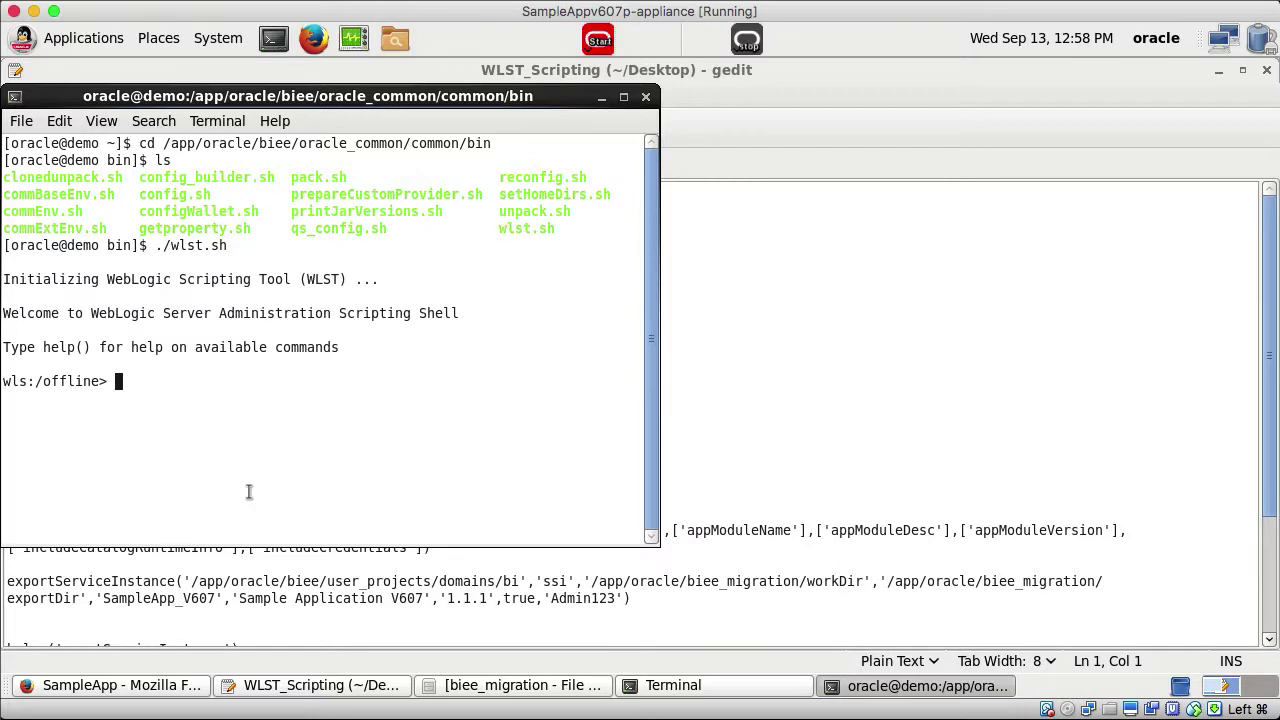
# Run help('listBIServiceInstances') at the wls:/offline prompt and review the command syntax
pyautogui.click(820, 268)
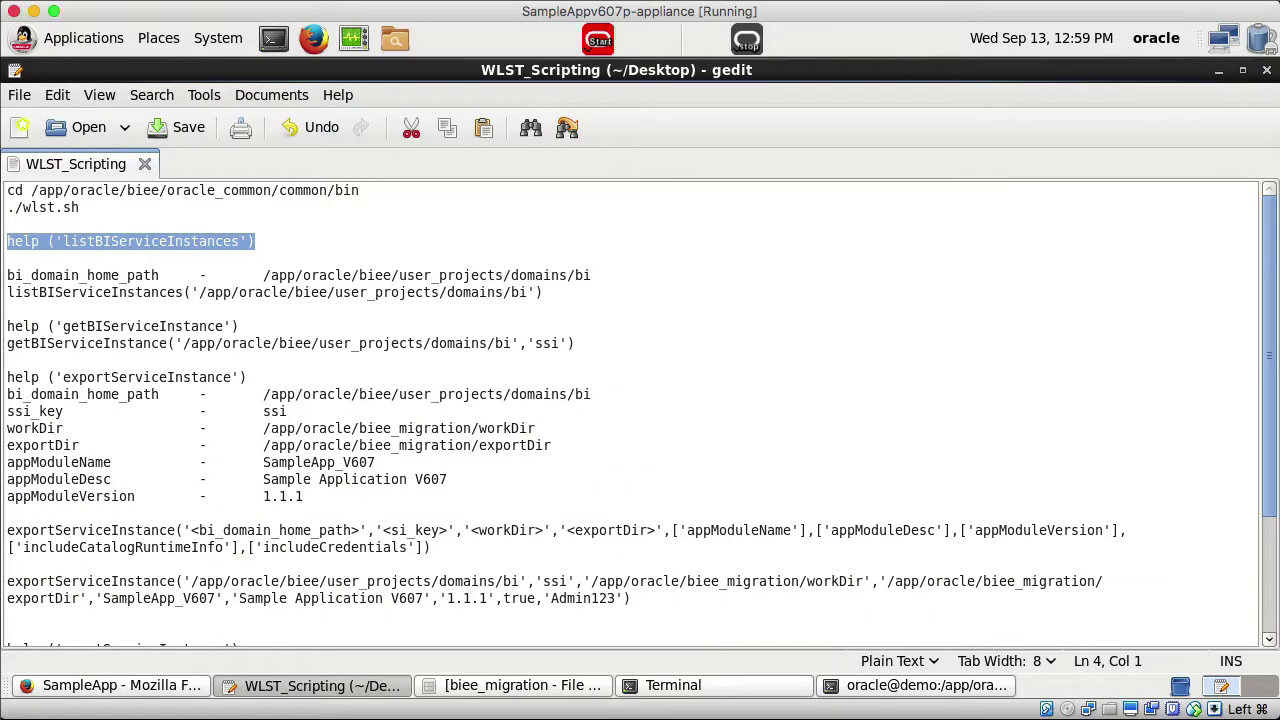
pyautogui.hotkey('alt', 'Tab')
pyautogui.rightClick(300, 503)
pyautogui.click(300, 503)
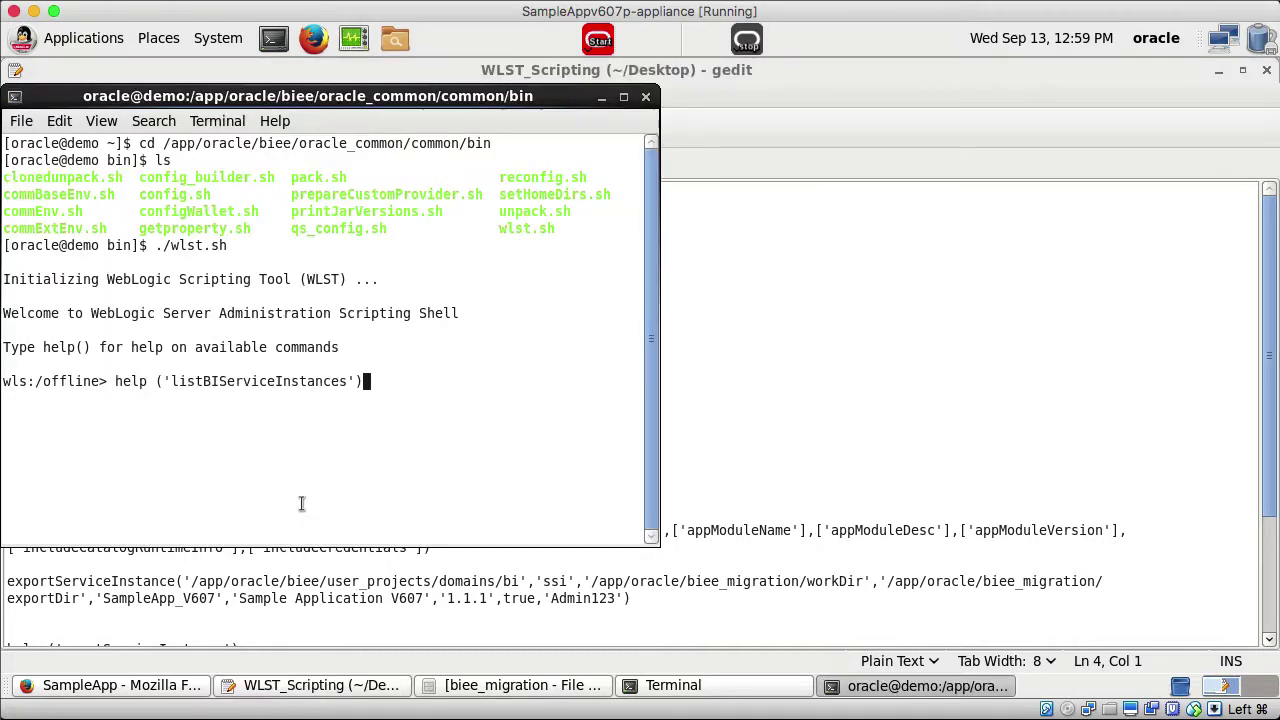
pyautogui.press('Return')
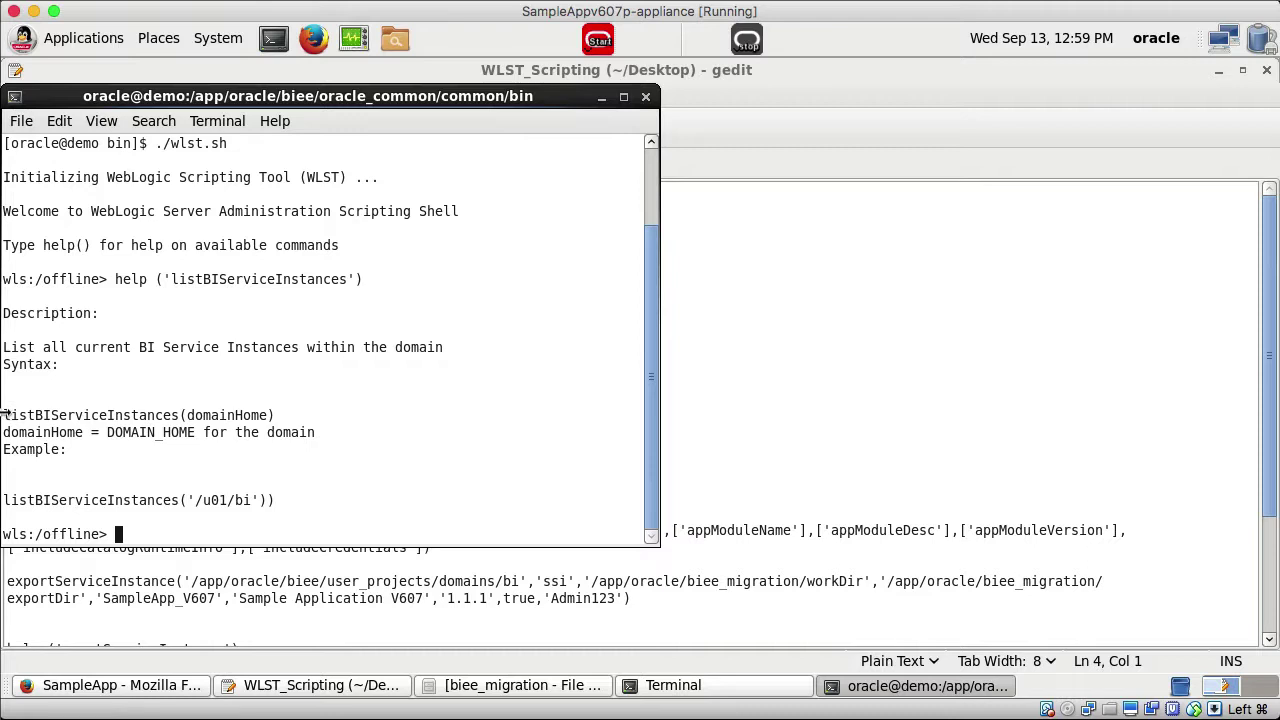
pyautogui.moveTo(4, 414); pyautogui.dragTo(266, 414)
pyautogui.click(897, 338)
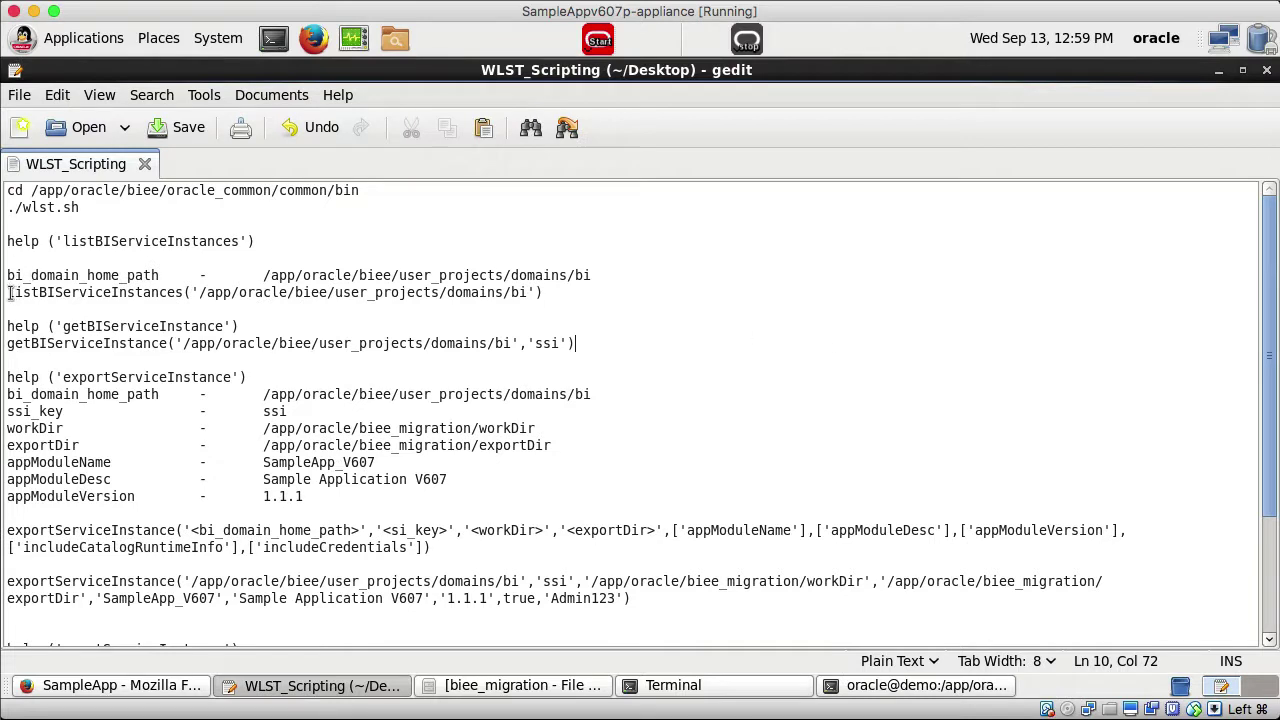
# Run the listBIServiceInstances command for the bi domain home and highlight the returned ssi instance
pyautogui.moveTo(576, 275); pyautogui.dragTo(8, 274)
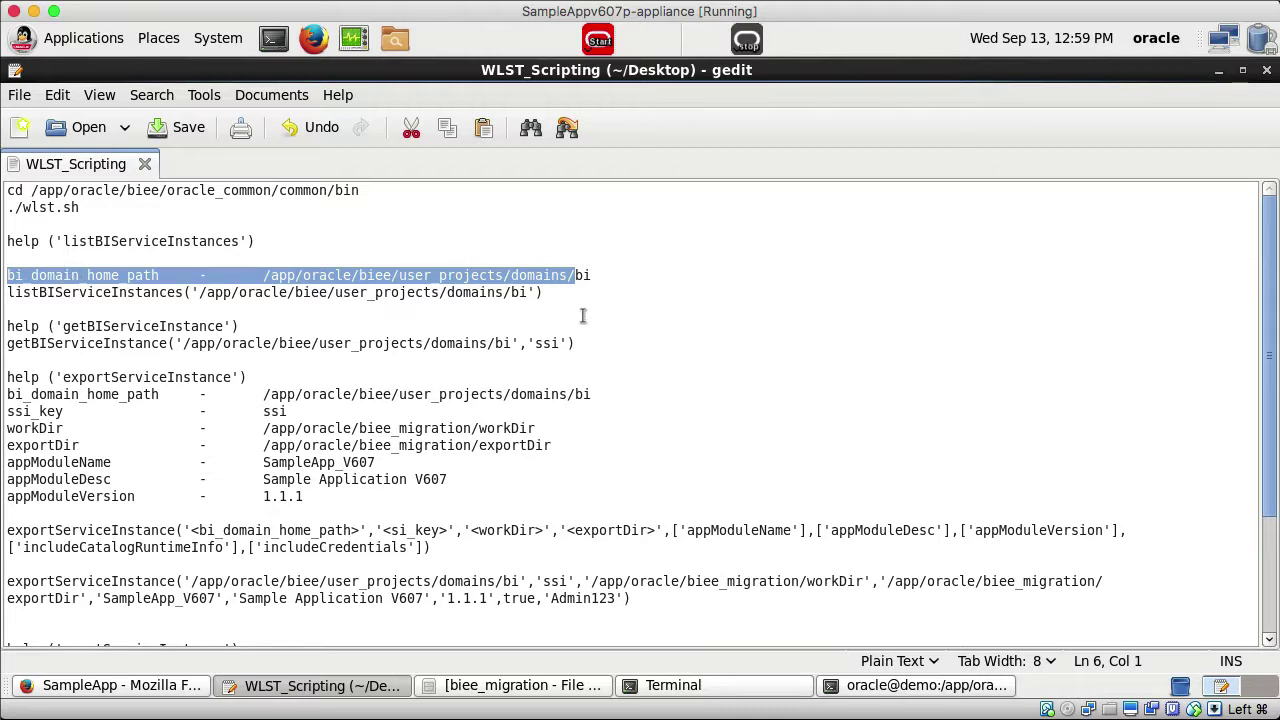
pyautogui.click(571, 294)
pyautogui.moveTo(543, 292); pyautogui.dragTo(8, 292)
pyautogui.hotkey('ctrl', 'c')
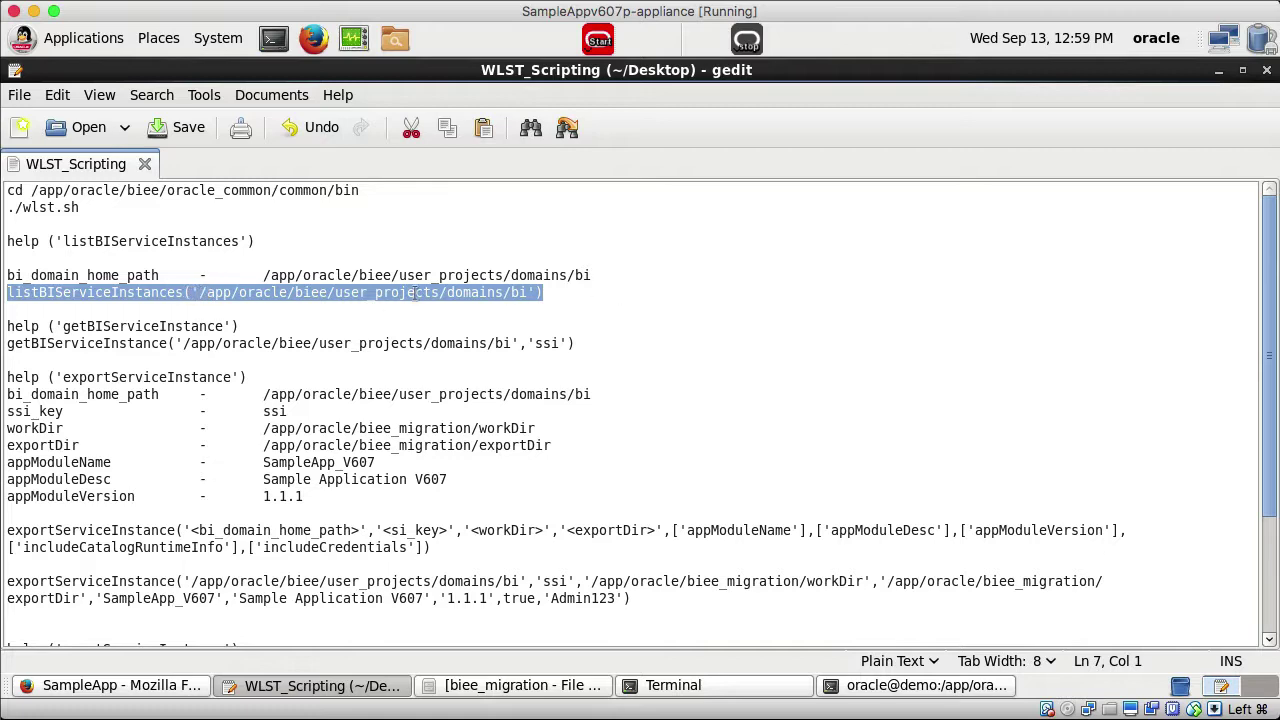
pyautogui.hotkey('alt', 'Tab')
pyautogui.middleClick(221, 474)
pyautogui.press('Return')
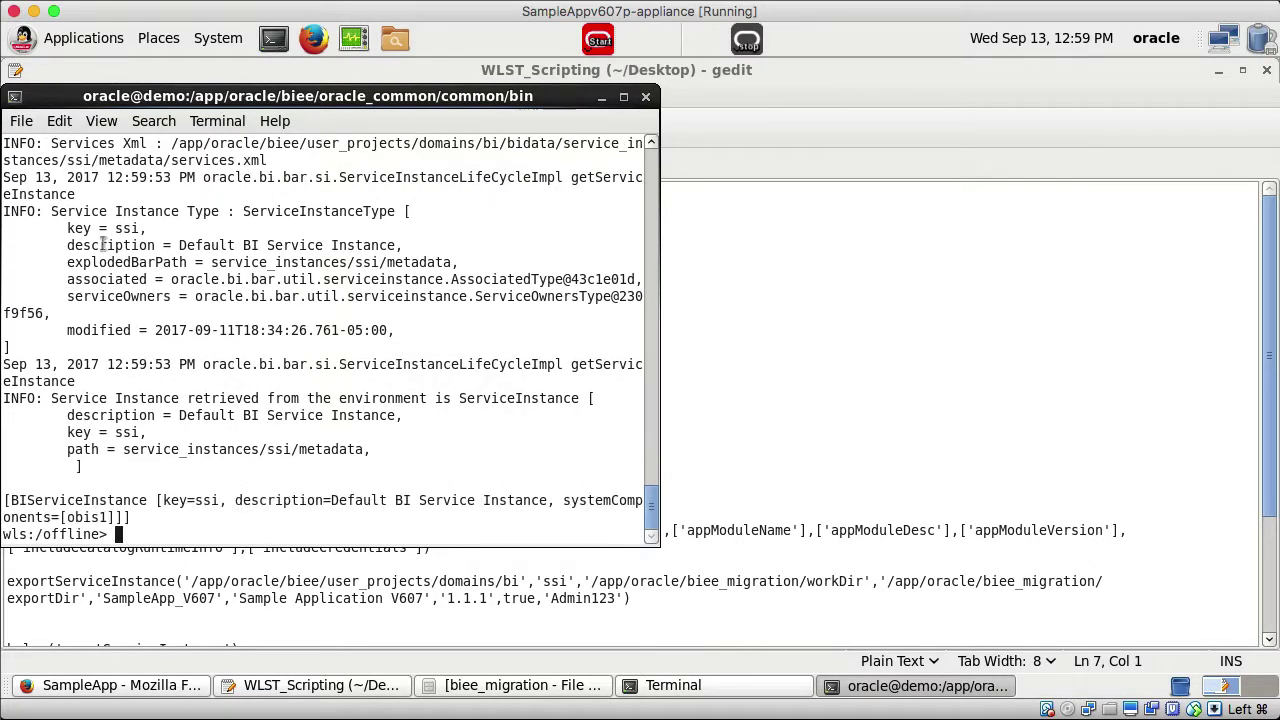
pyautogui.moveTo(115, 228); pyautogui.dragTo(144, 228)
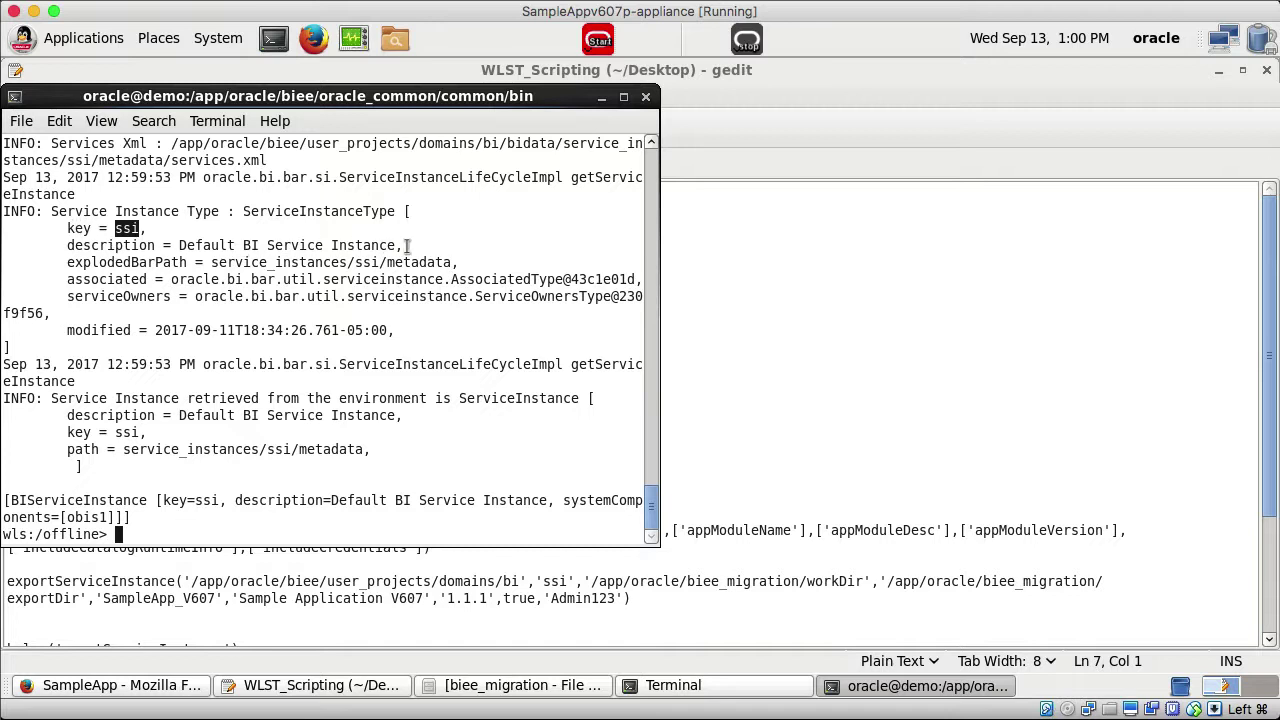
pyautogui.click(999, 328)
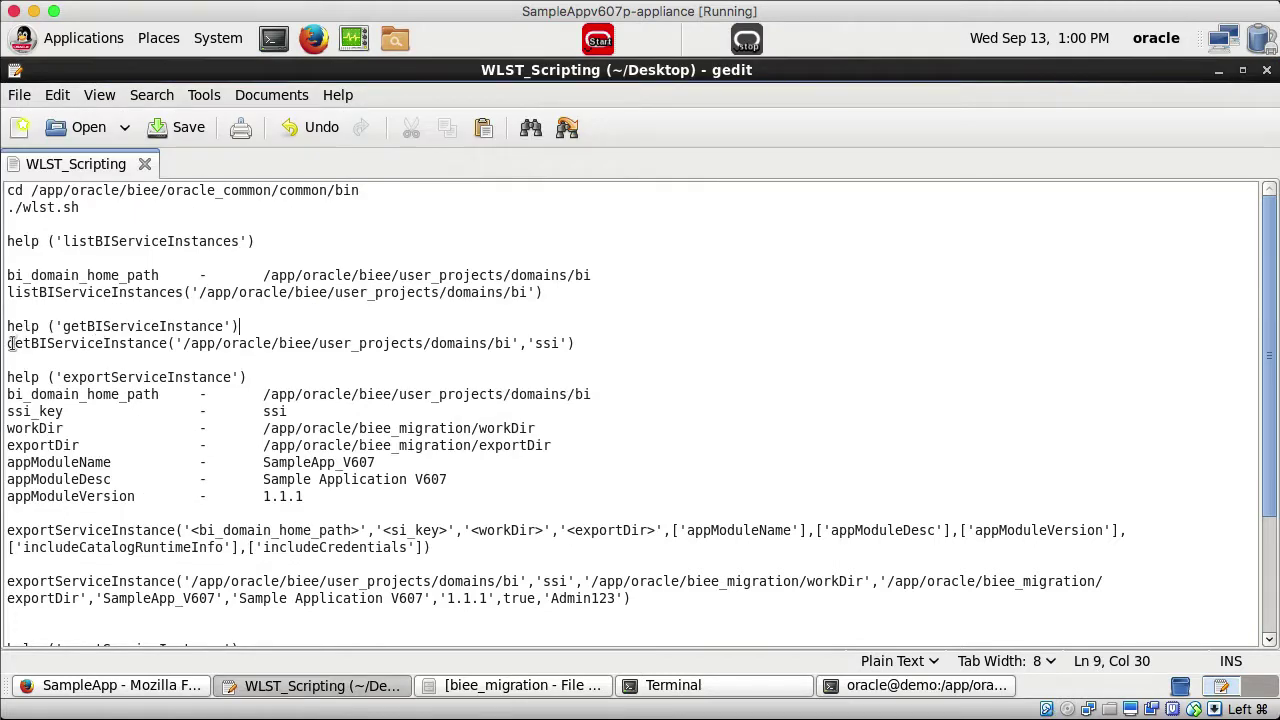
# Copy the getBIServiceInstance line from the script and paste it at the WLST prompt
pyautogui.moveTo(11, 343); pyautogui.dragTo(274, 343)
pyautogui.click(88, 343)
pyautogui.moveTo(15, 343); pyautogui.dragTo(576, 343)
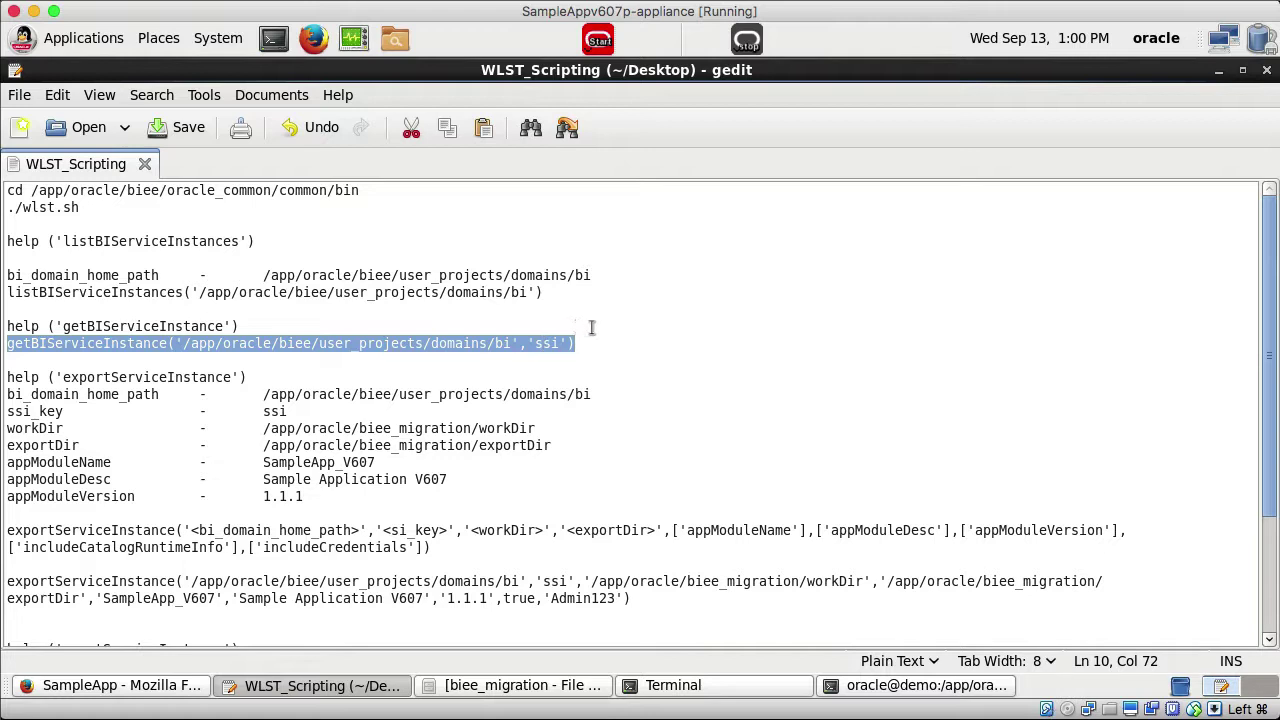
pyautogui.rightClick(481, 343)
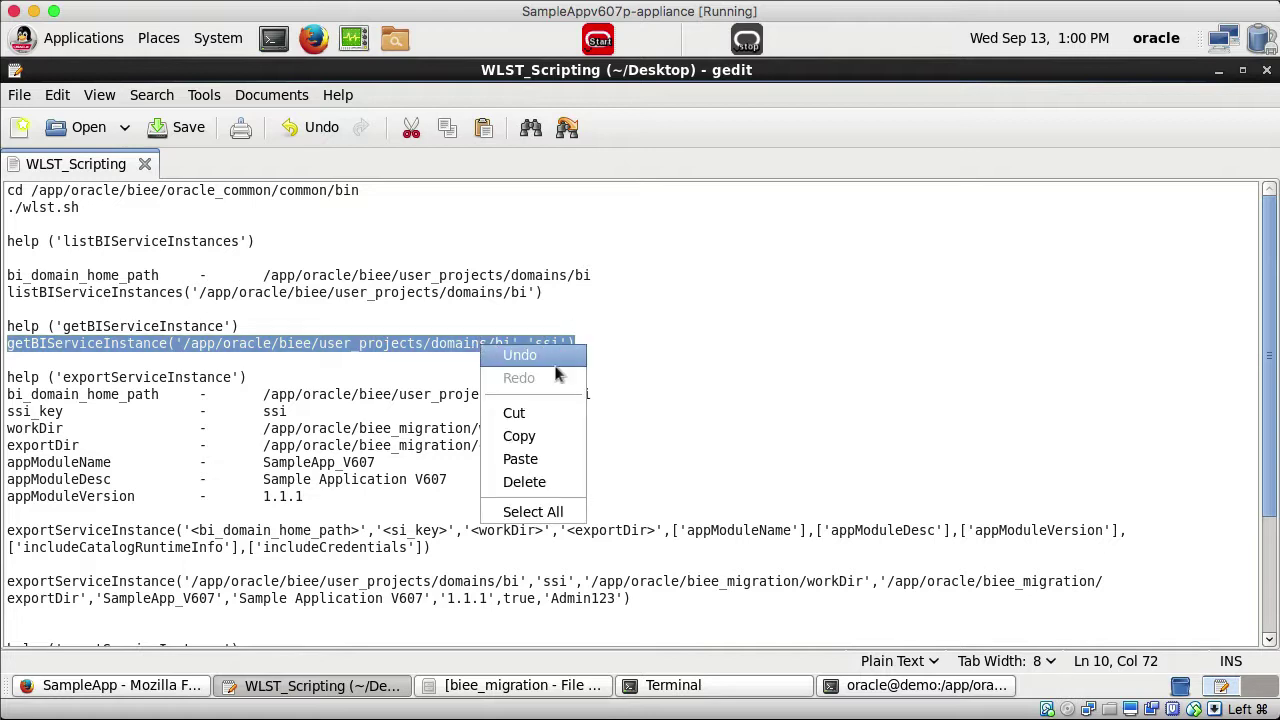
pyautogui.click(549, 432)
pyautogui.click(890, 686)
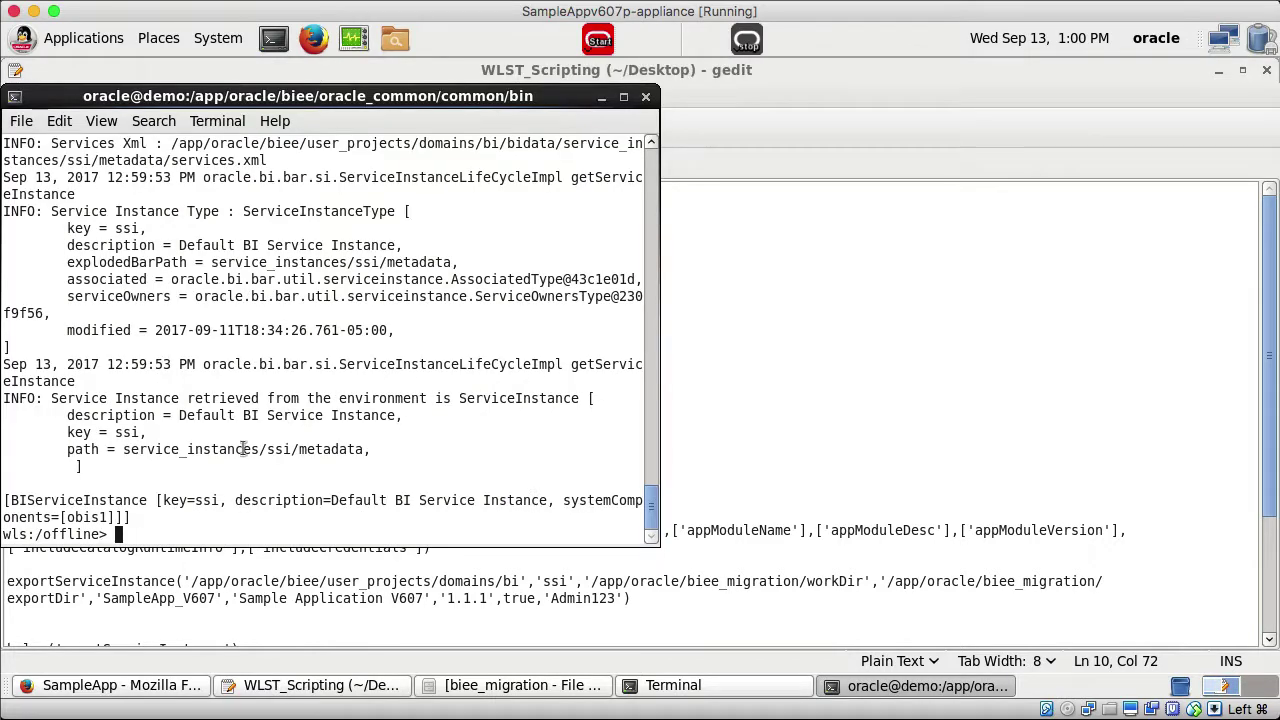
pyautogui.rightClick(168, 536)
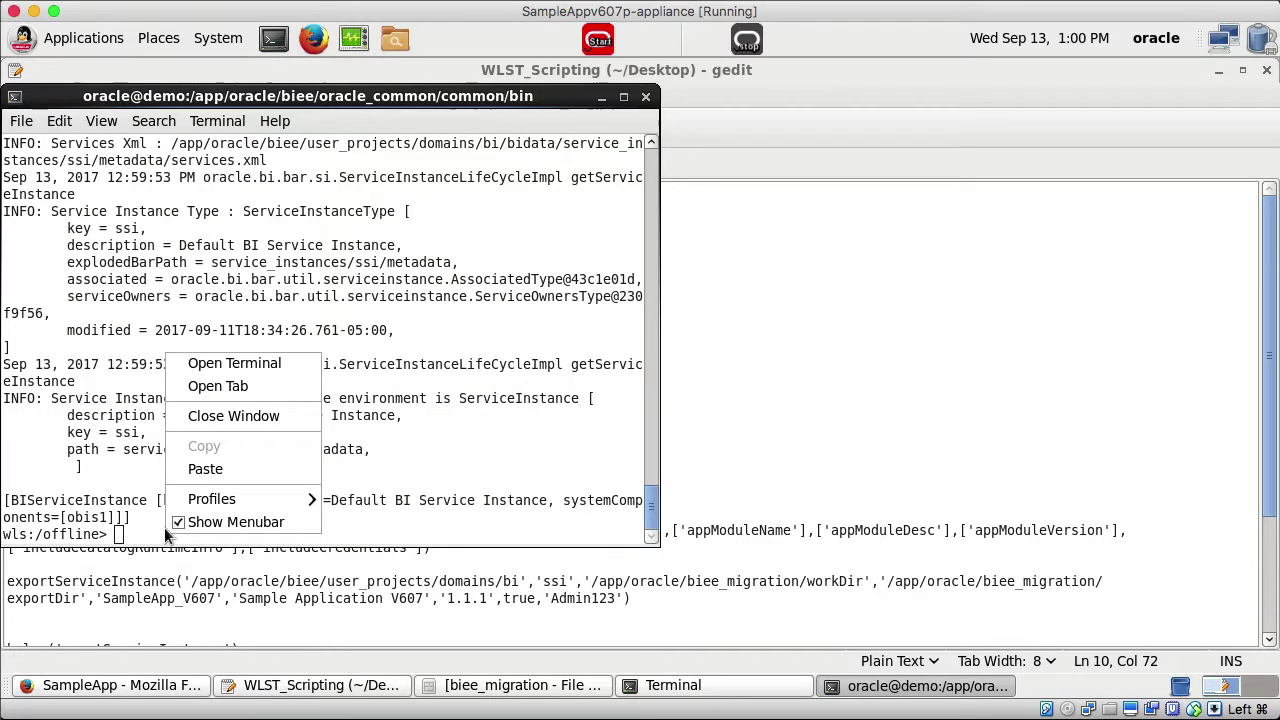
pyautogui.click(247, 467)
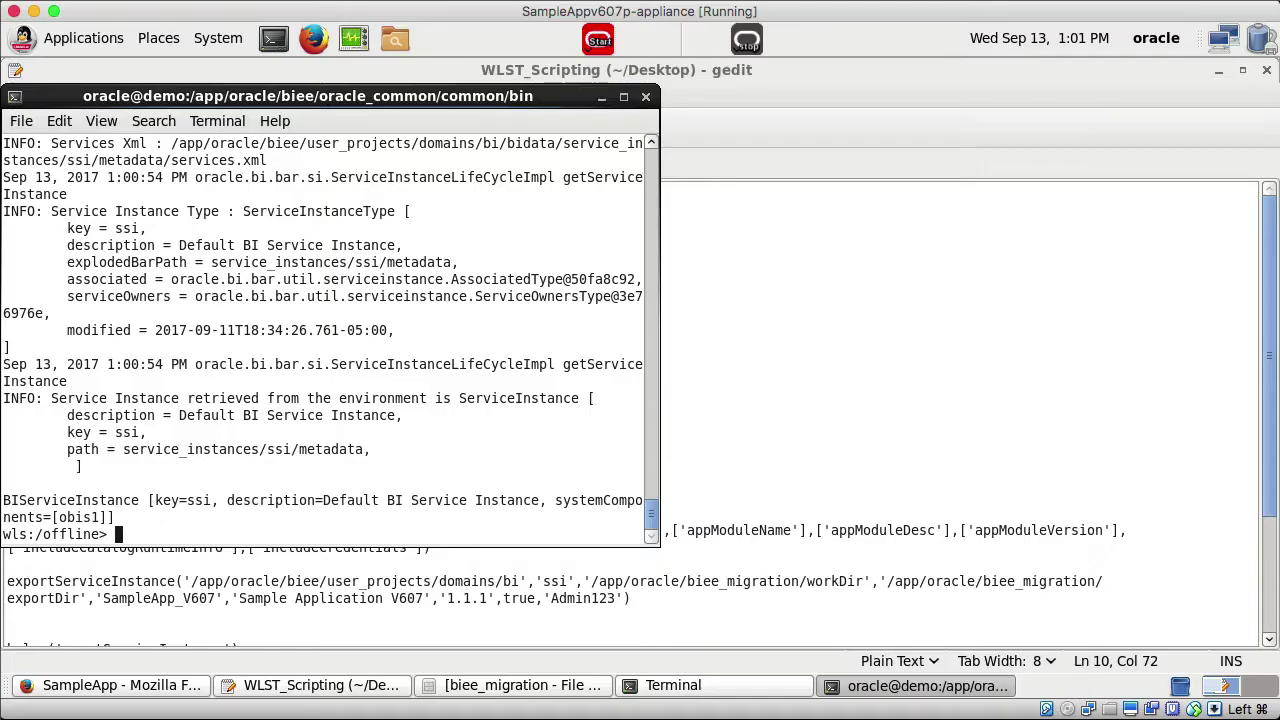
# Leave the Managing Service Instances with WLST Commands slide and return to the desktop
pyautogui.hotkey('alt', 'Tab')
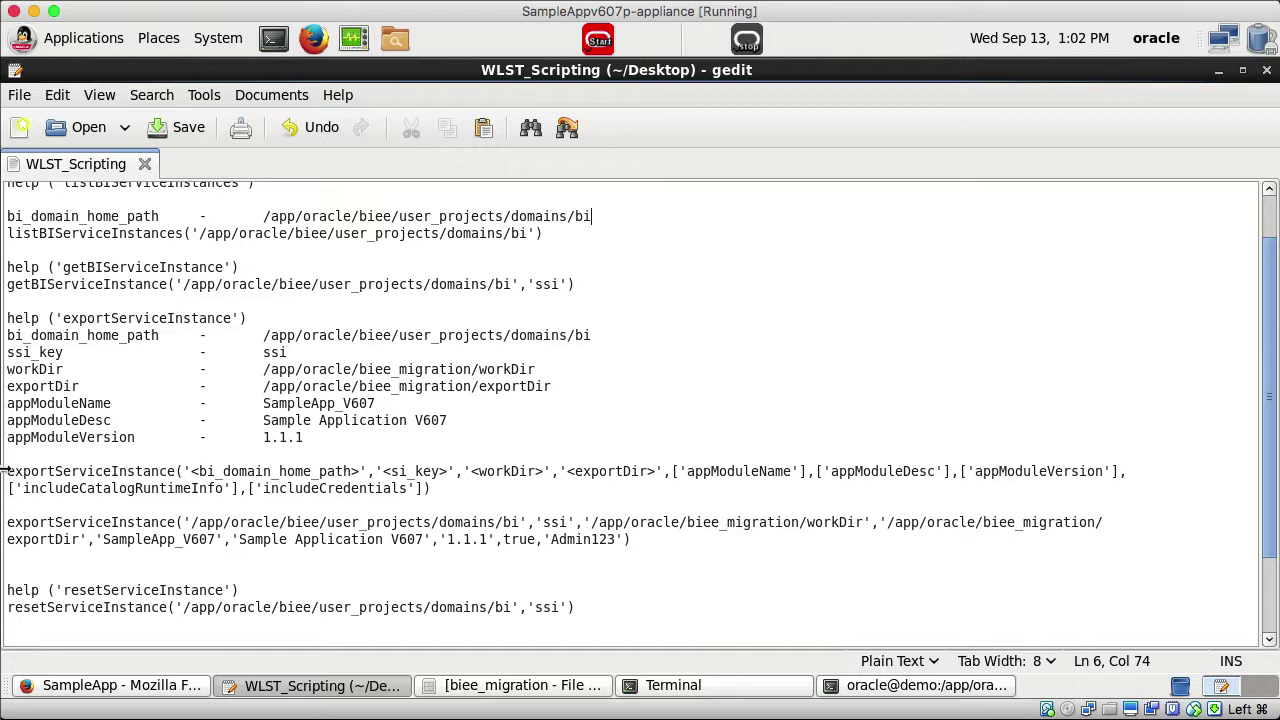
# Run help('exportServiceInstance') in the WLST terminal, pasted from the gedit script
pyautogui.click(291, 316)
pyautogui.hotkey('shift', 'Home')
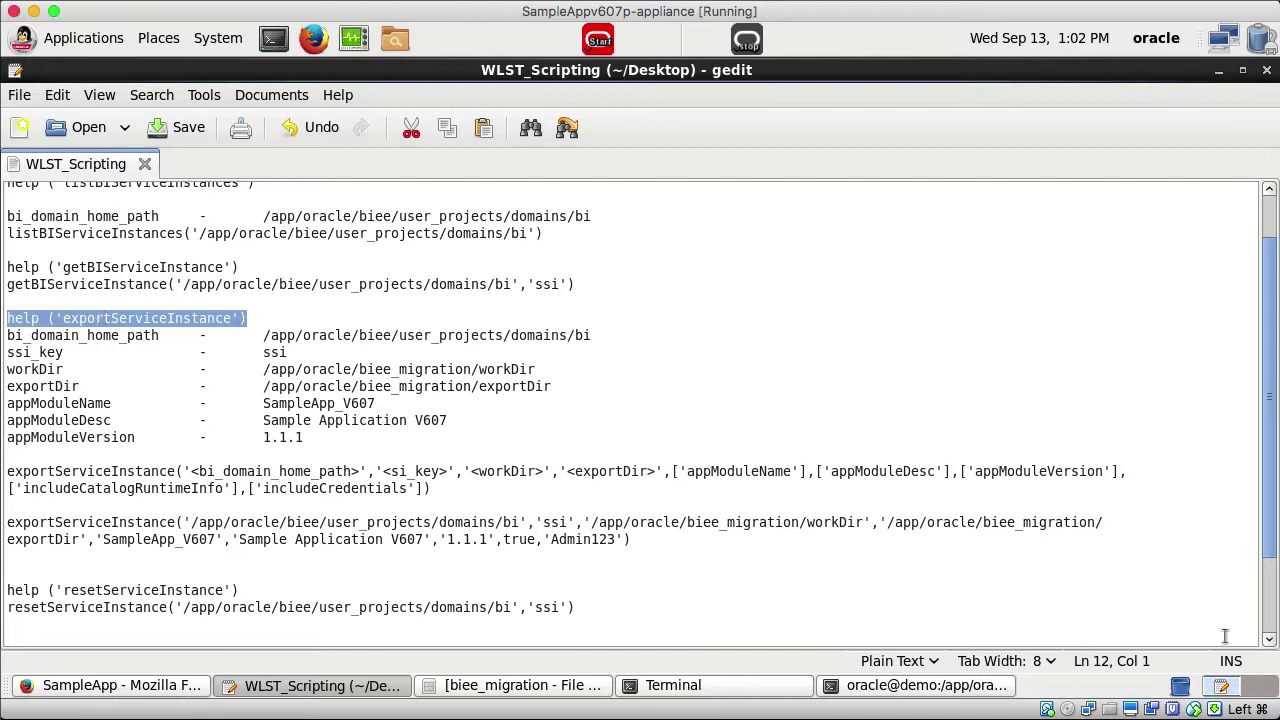
pyautogui.click(947, 693)
pyautogui.rightClick(242, 520)
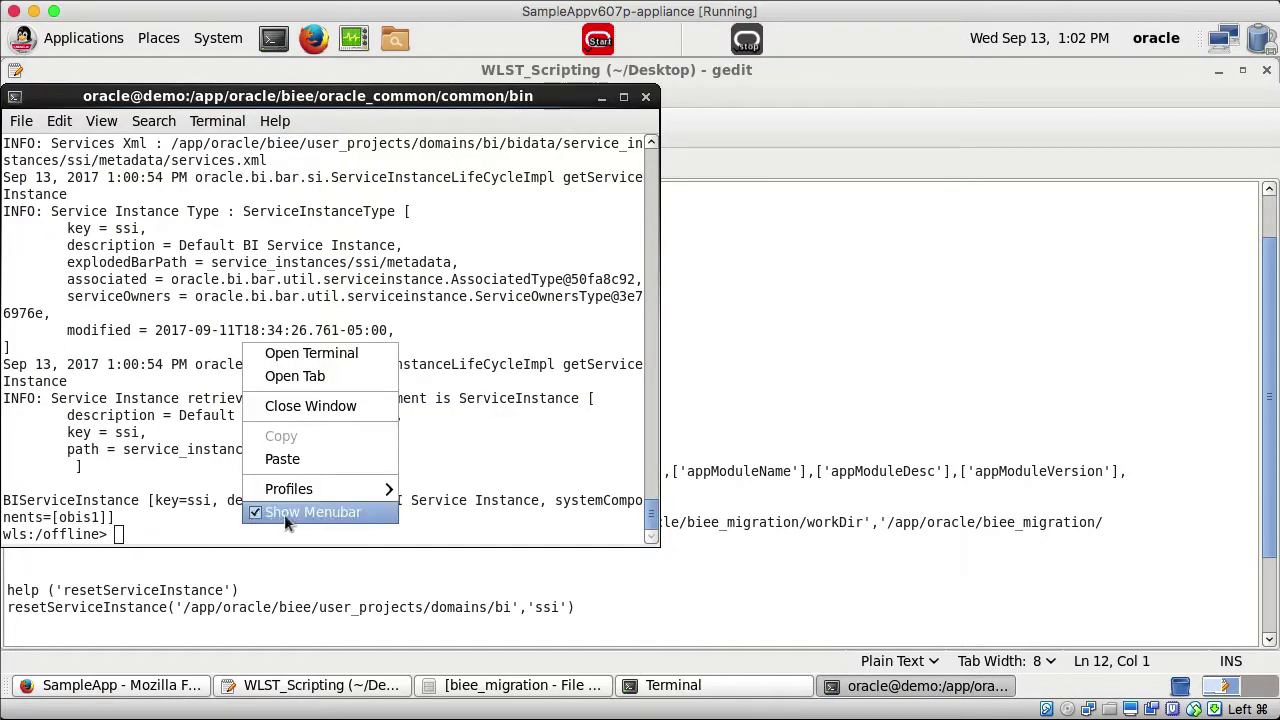
pyautogui.click(282, 460)
pyautogui.press('Return')
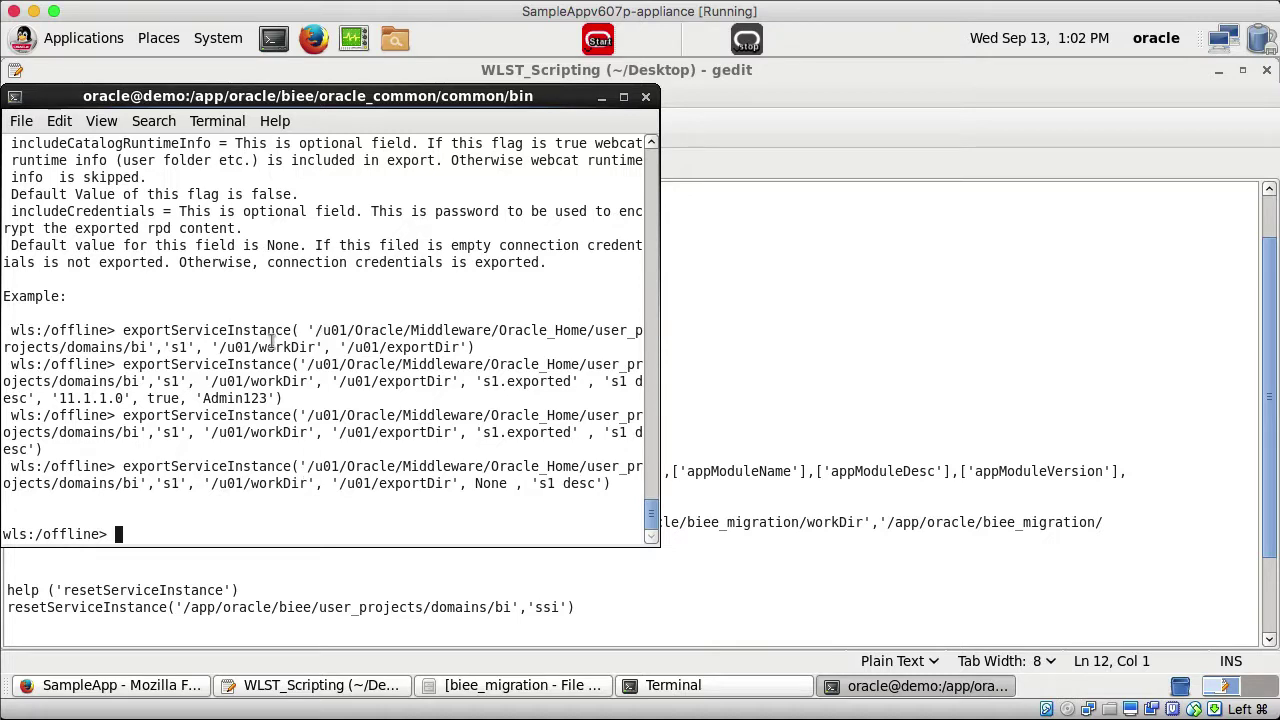
# Find the exportServiceInstance Syntax line in the help output, then return to the gedit script
pyautogui.moveTo(651, 514); pyautogui.dragTo(654, 492)
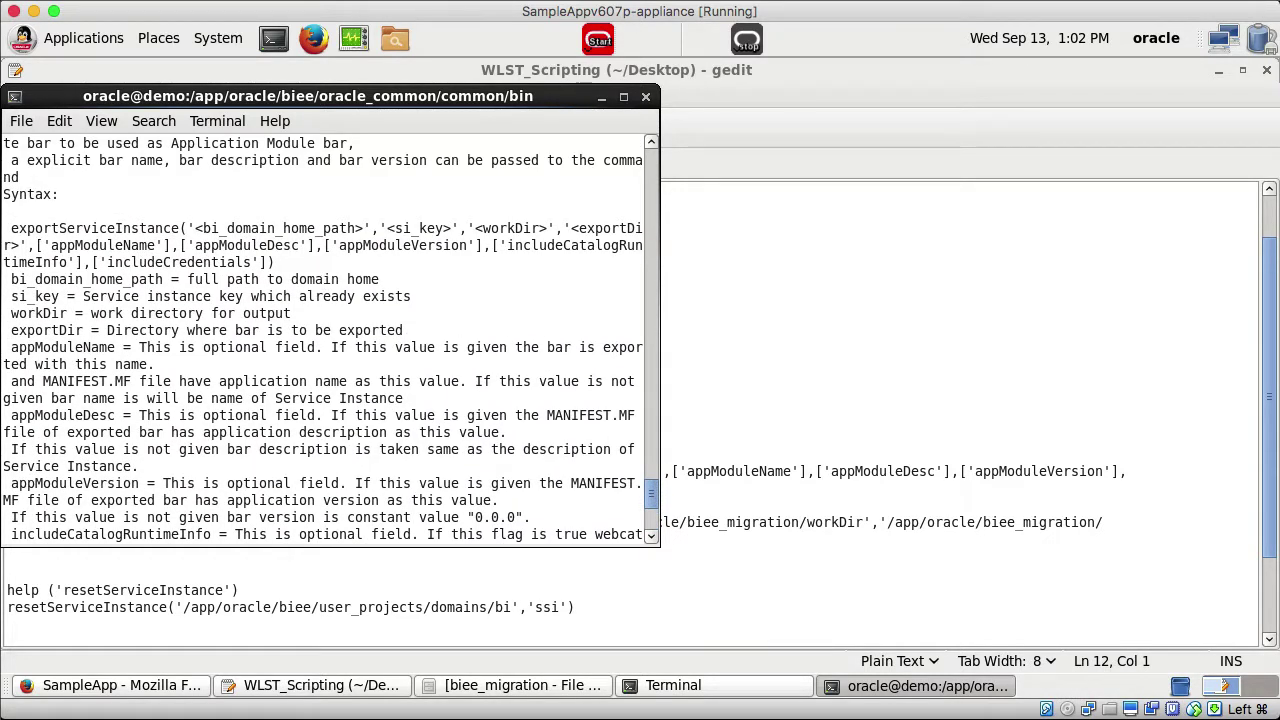
pyautogui.moveTo(11, 228); pyautogui.dragTo(293, 255)
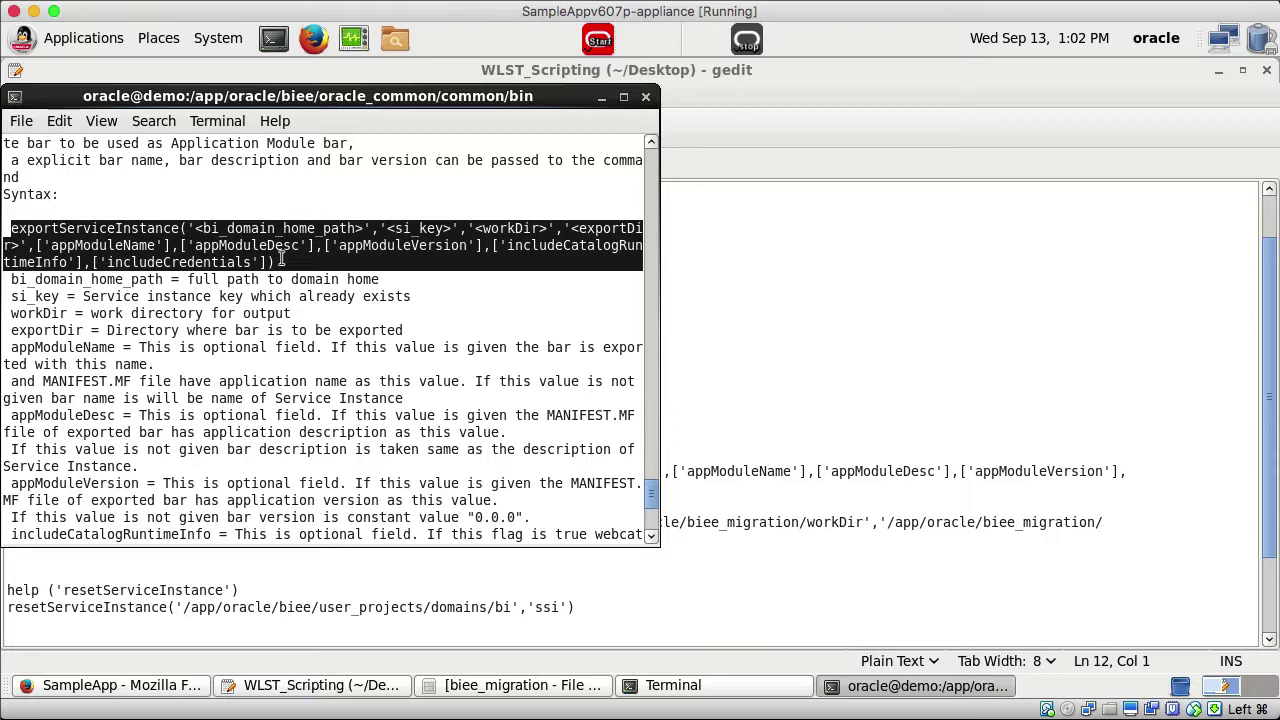
pyautogui.click(966, 333)
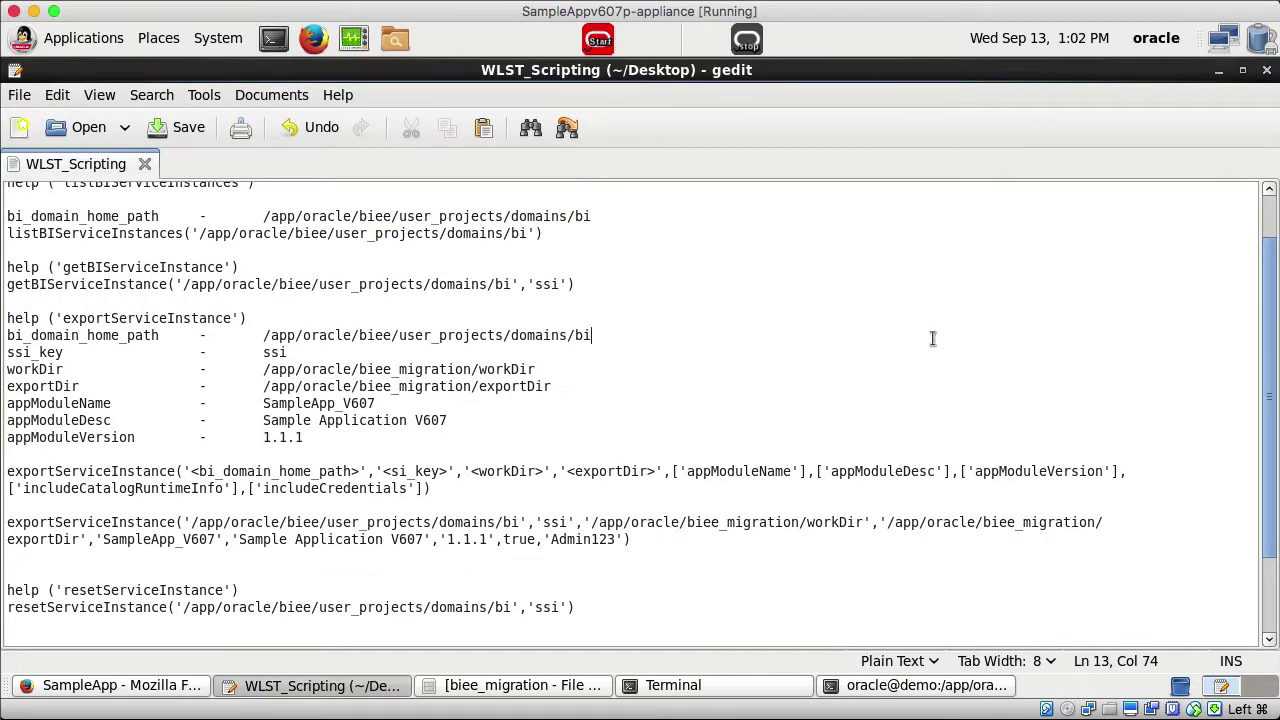
# Compare the exportServiceInstance template's <si_key> placeholder with the script's bi_domain_home_path value
pyautogui.tripleClick(12, 470)
pyautogui.click(10, 470)
pyautogui.tripleClick(57, 470)
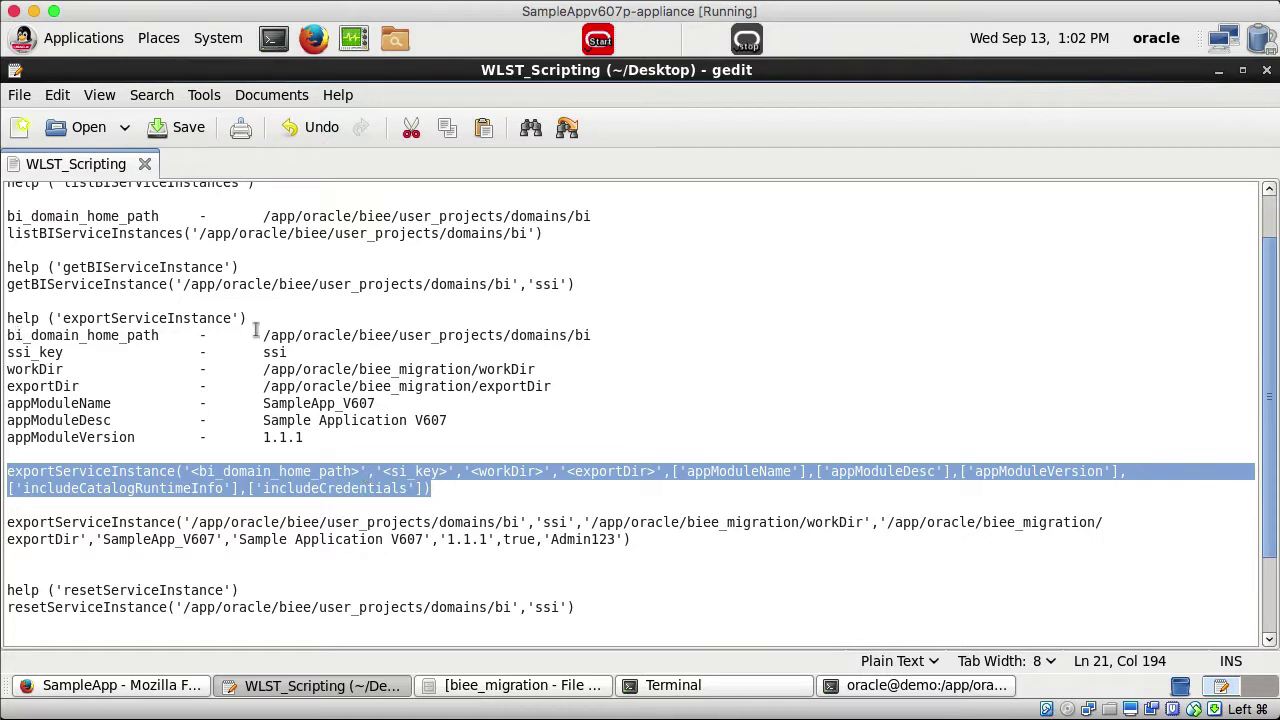
pyautogui.moveTo(263, 335); pyautogui.dragTo(592, 335)
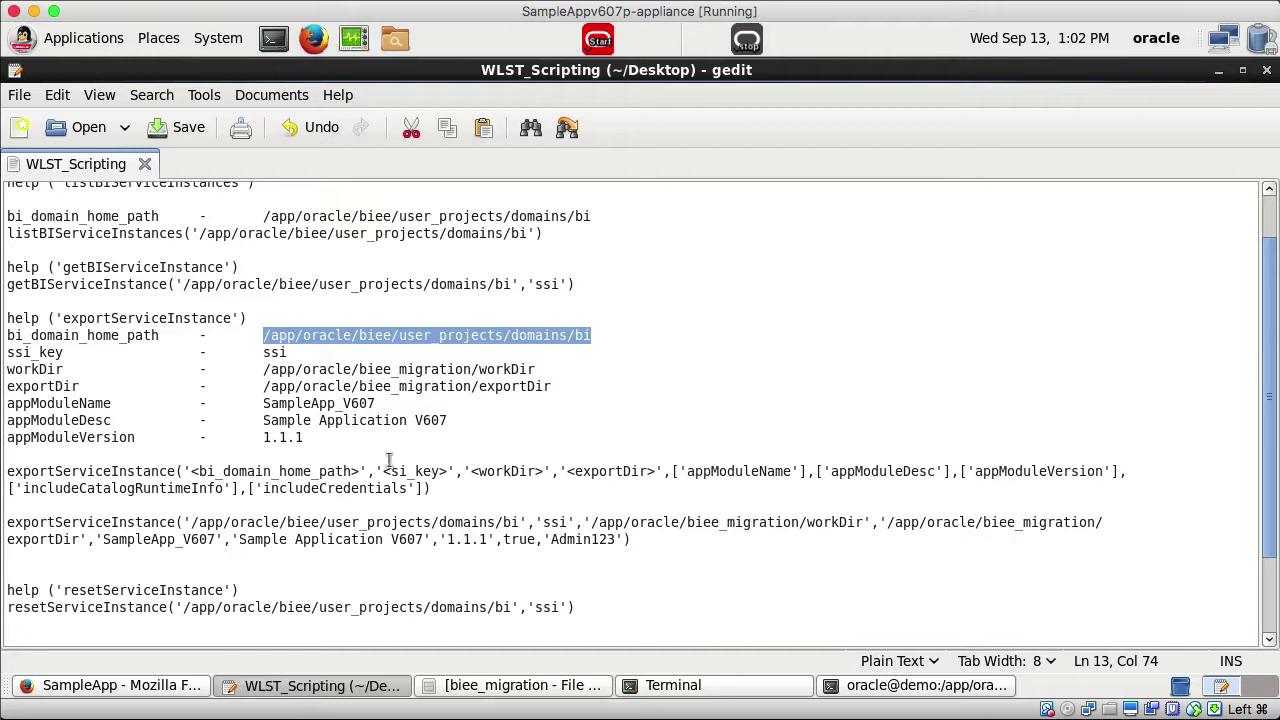
pyautogui.moveTo(383, 471); pyautogui.dragTo(449, 469)
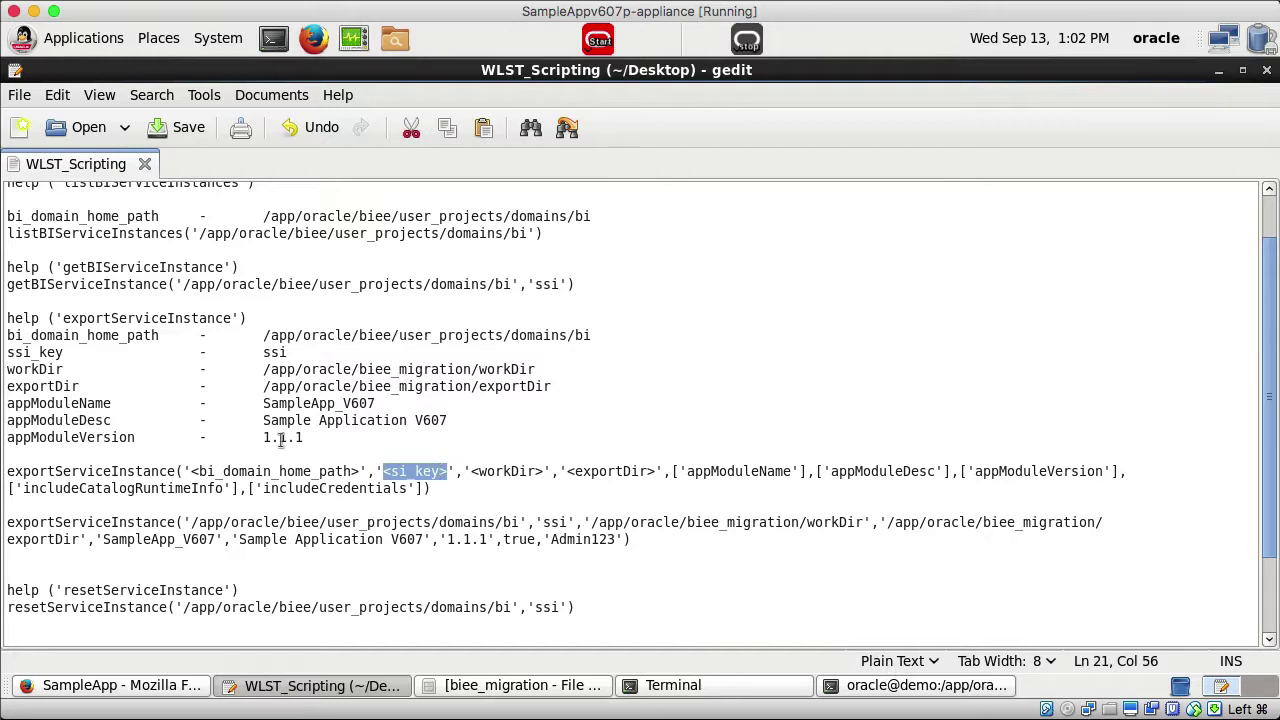
# Correct the script's ssi_key parameter label to si_key
pyautogui.click(272, 352)
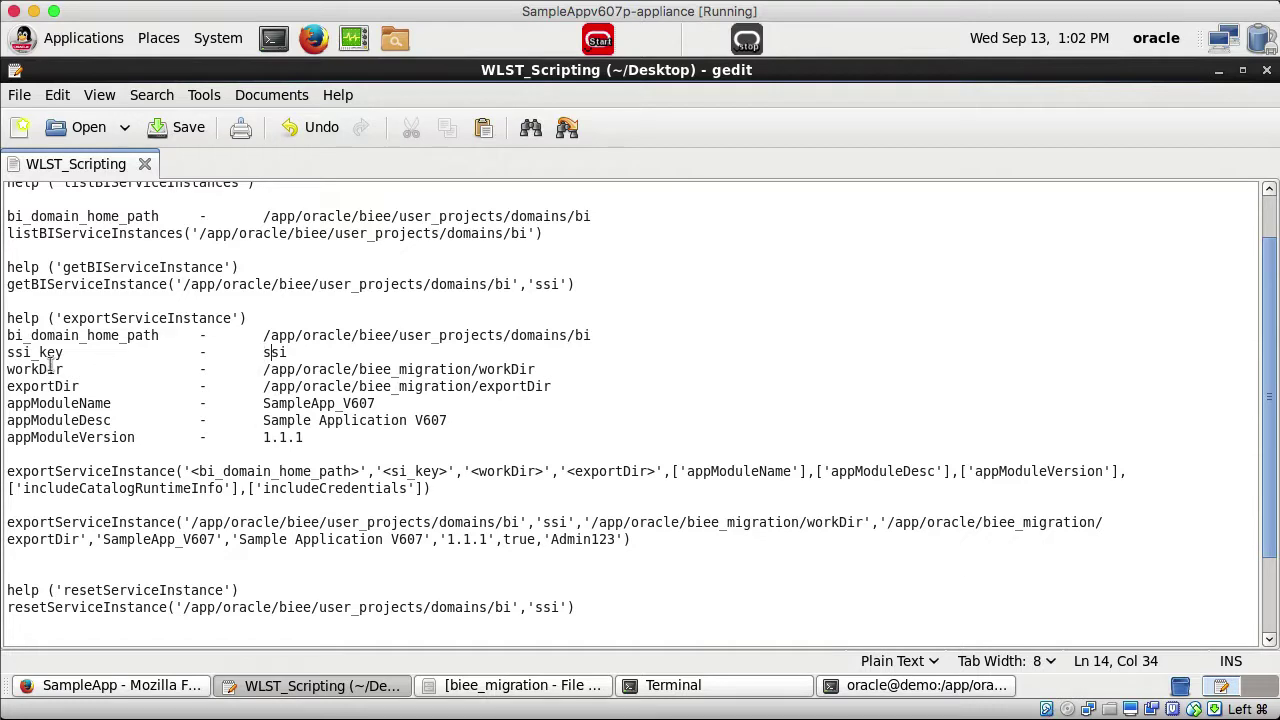
pyautogui.click(20, 352)
pyautogui.press('BackSpace')
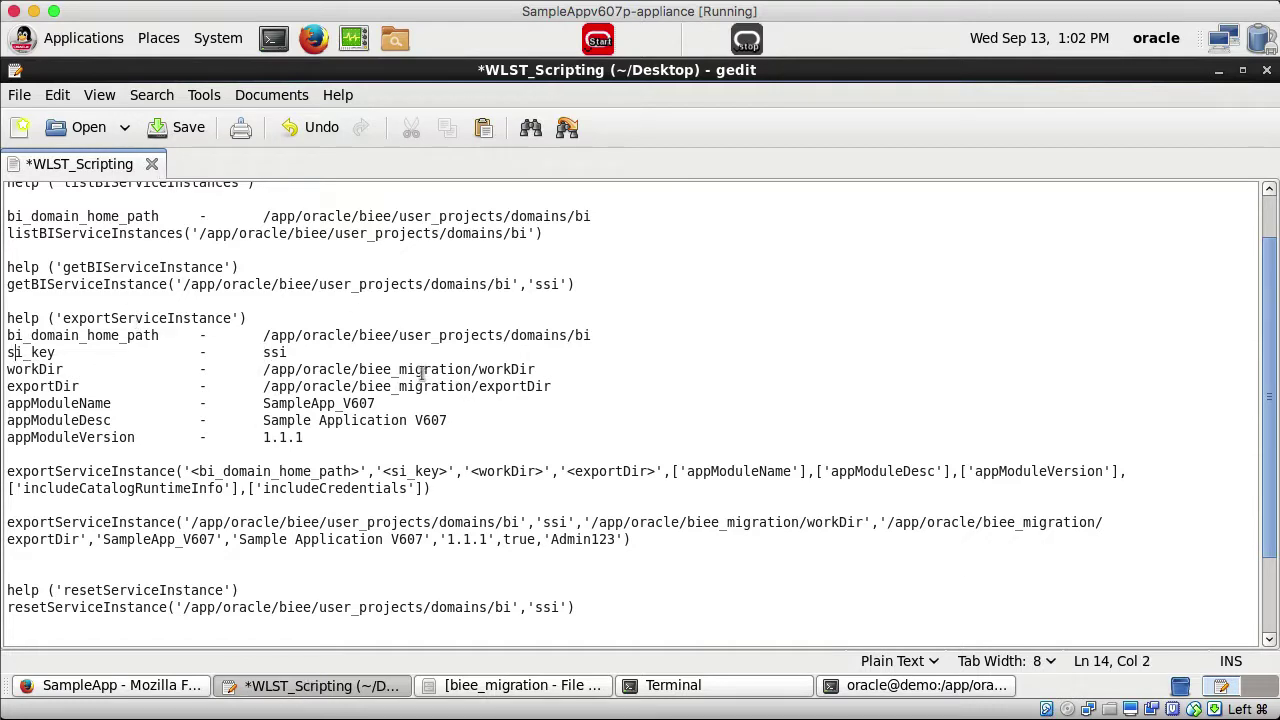
pyautogui.click(432, 369)
pyautogui.moveTo(477, 471); pyautogui.dragTo(526, 471)
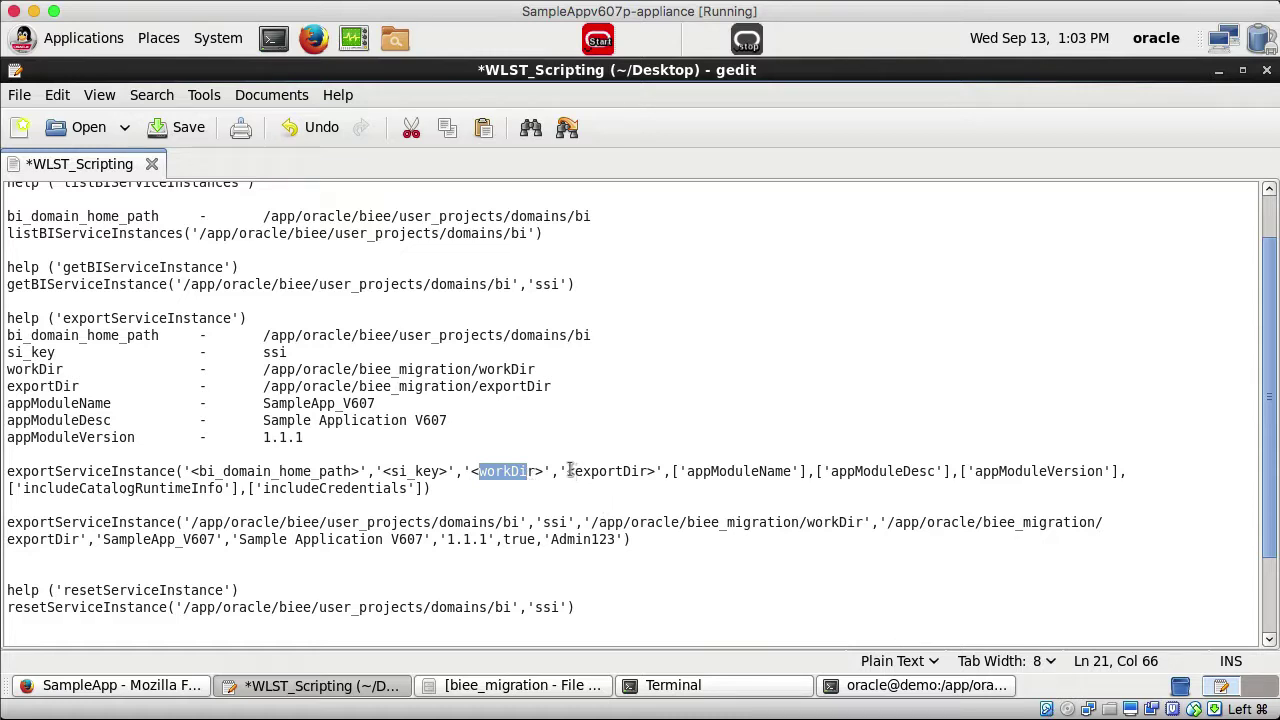
pyautogui.click(571, 471)
pyautogui.moveTo(571, 471); pyautogui.dragTo(648, 471)
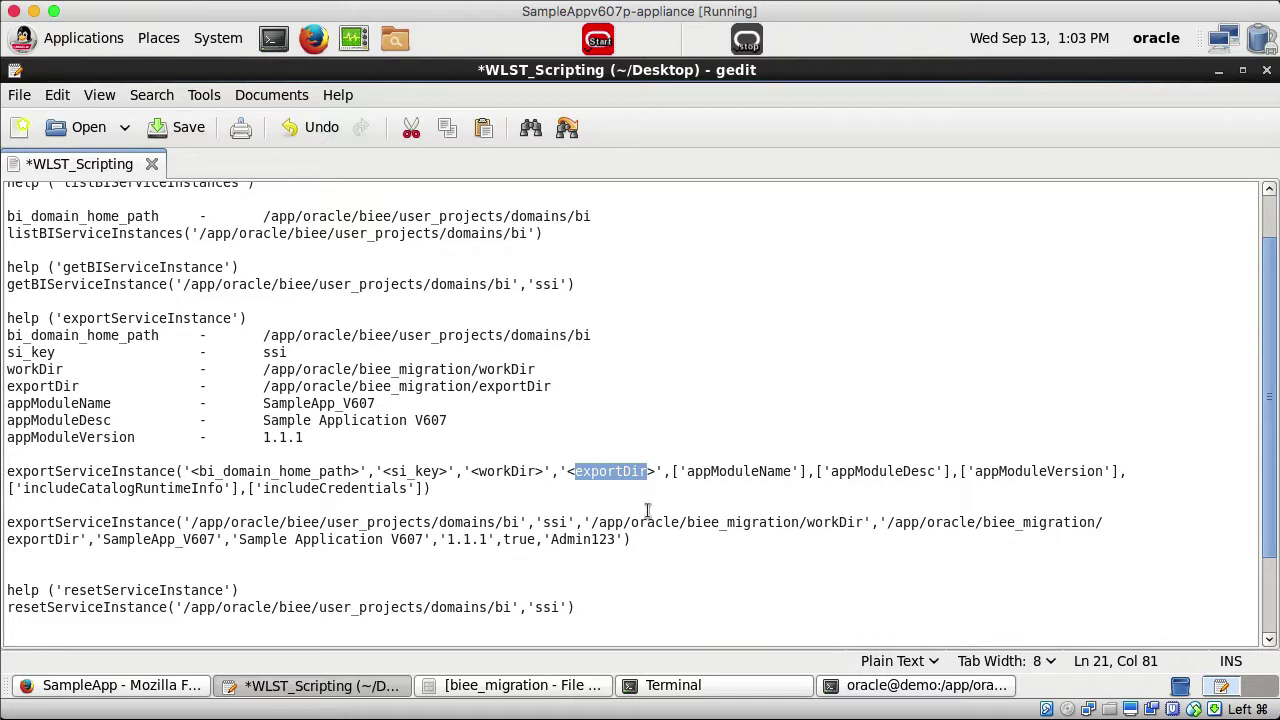
pyautogui.moveTo(670, 471); pyautogui.dragTo(1113, 468)
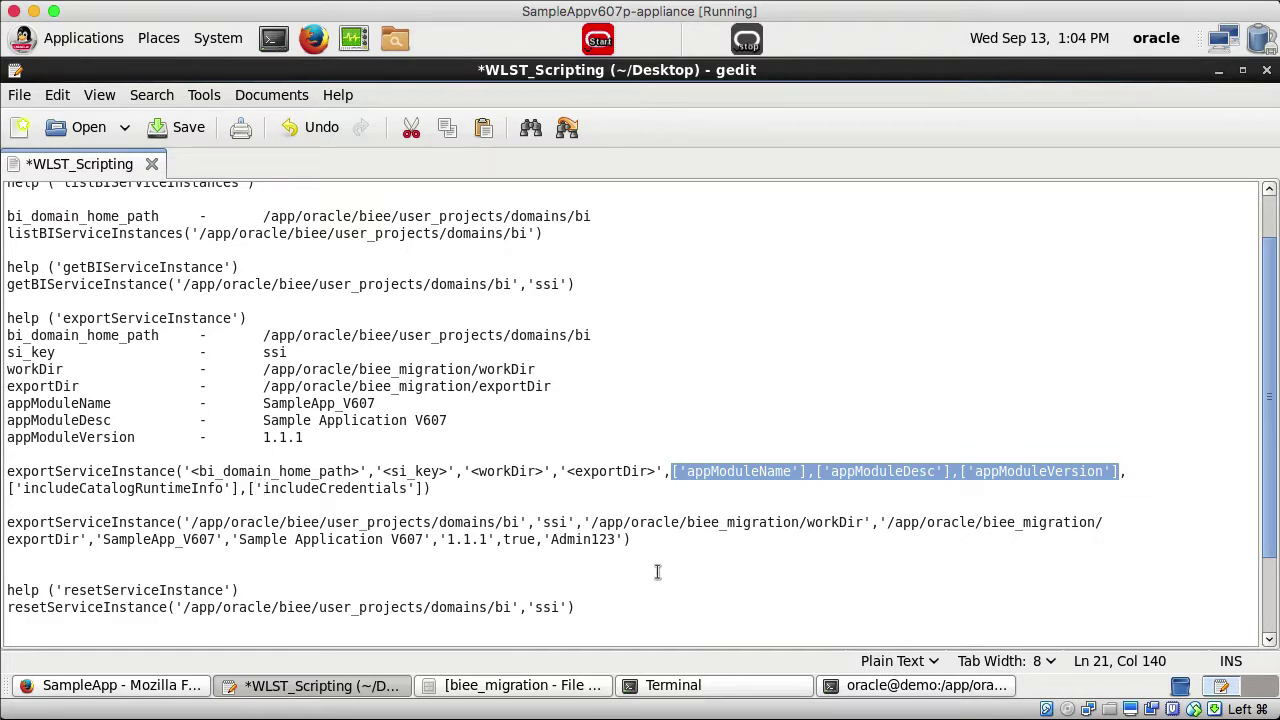
pyautogui.tripleClick(548, 539)
pyautogui.click(830, 522)
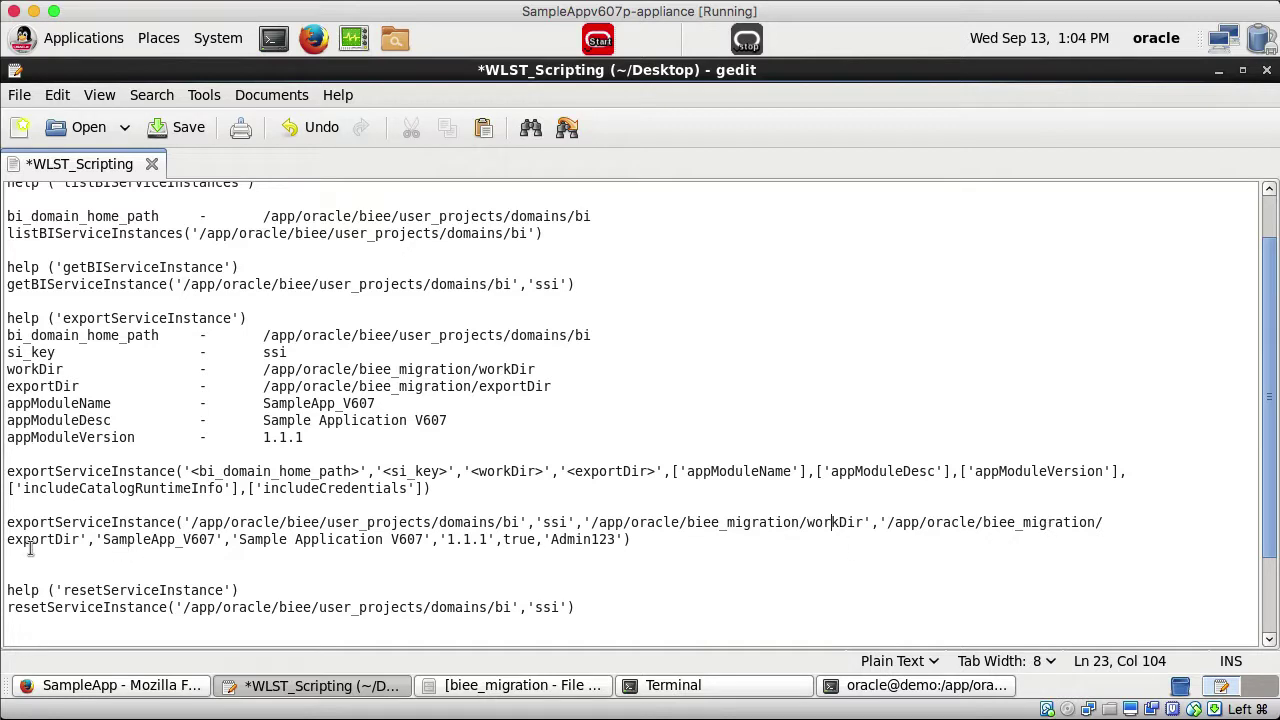
# Finish the exportDir path in the exportServiceInstance command and bring up a file browser
pyautogui.click(38, 539)
pyautogui.click(393, 42)
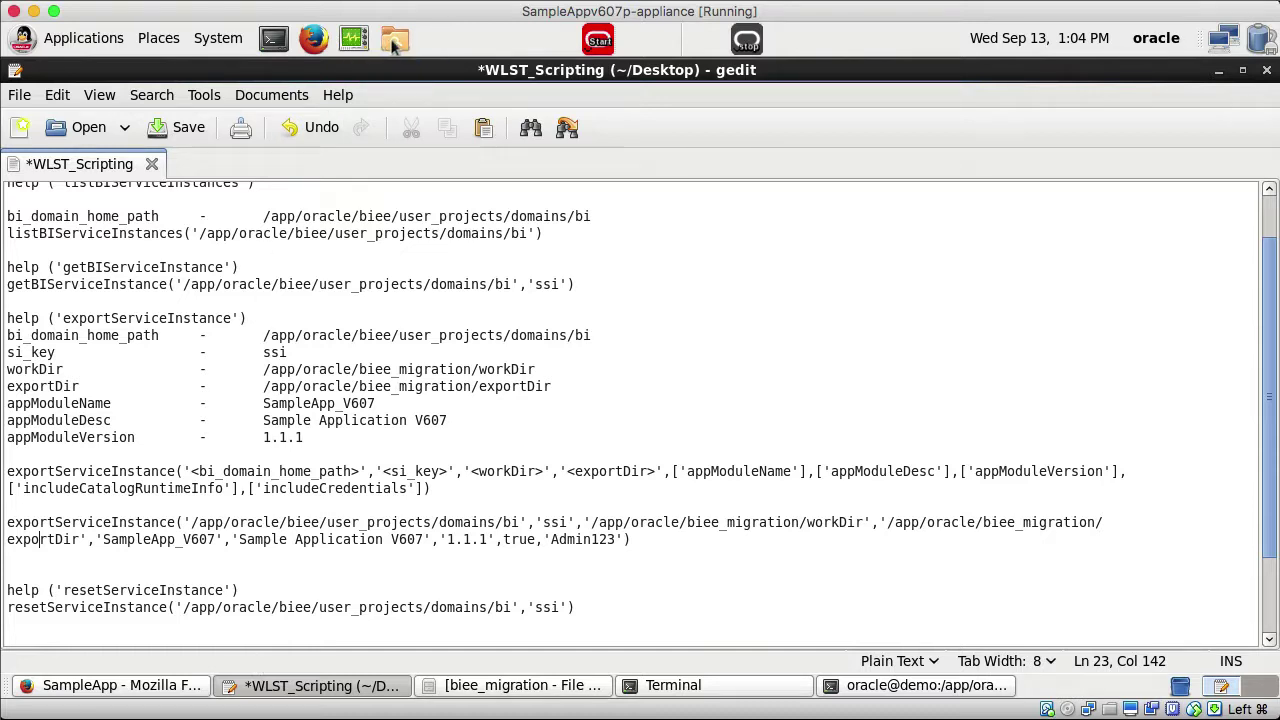
# Check that exportDir and workDir in /app/oracle/biee_migration are empty, then minimize the File Browser
pyautogui.doubleClick(287, 230)
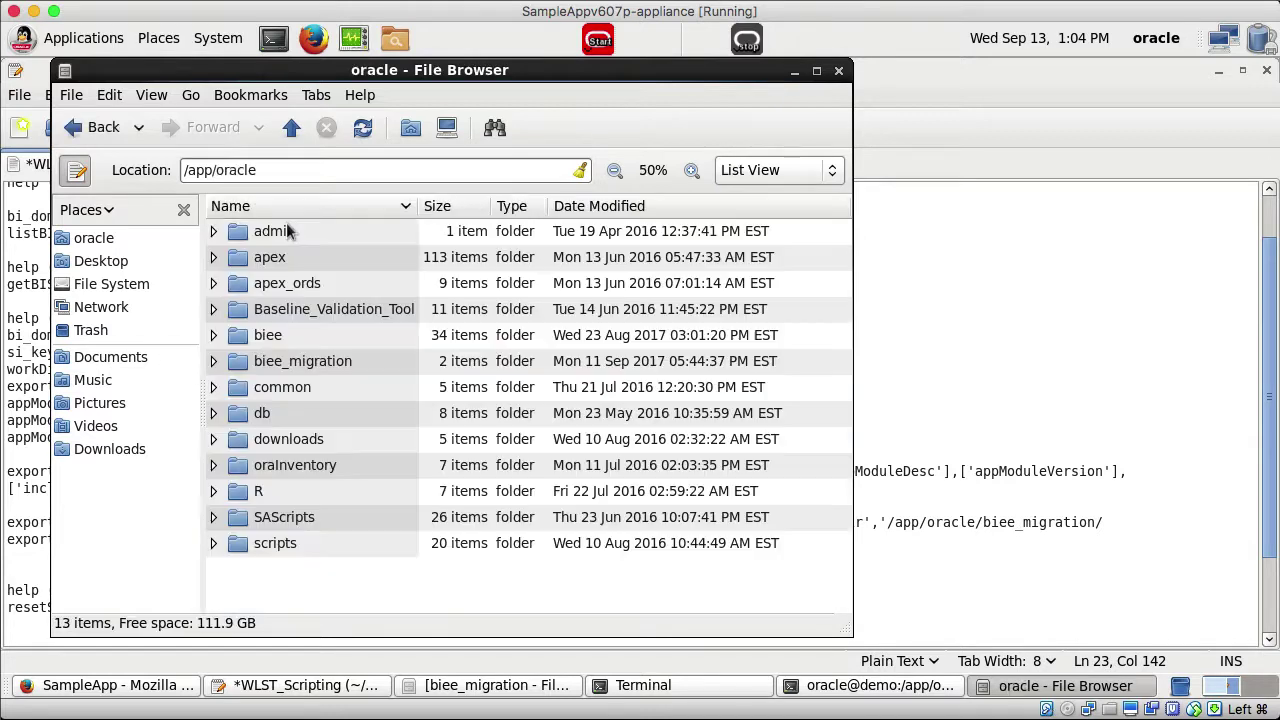
pyautogui.doubleClick(268, 368)
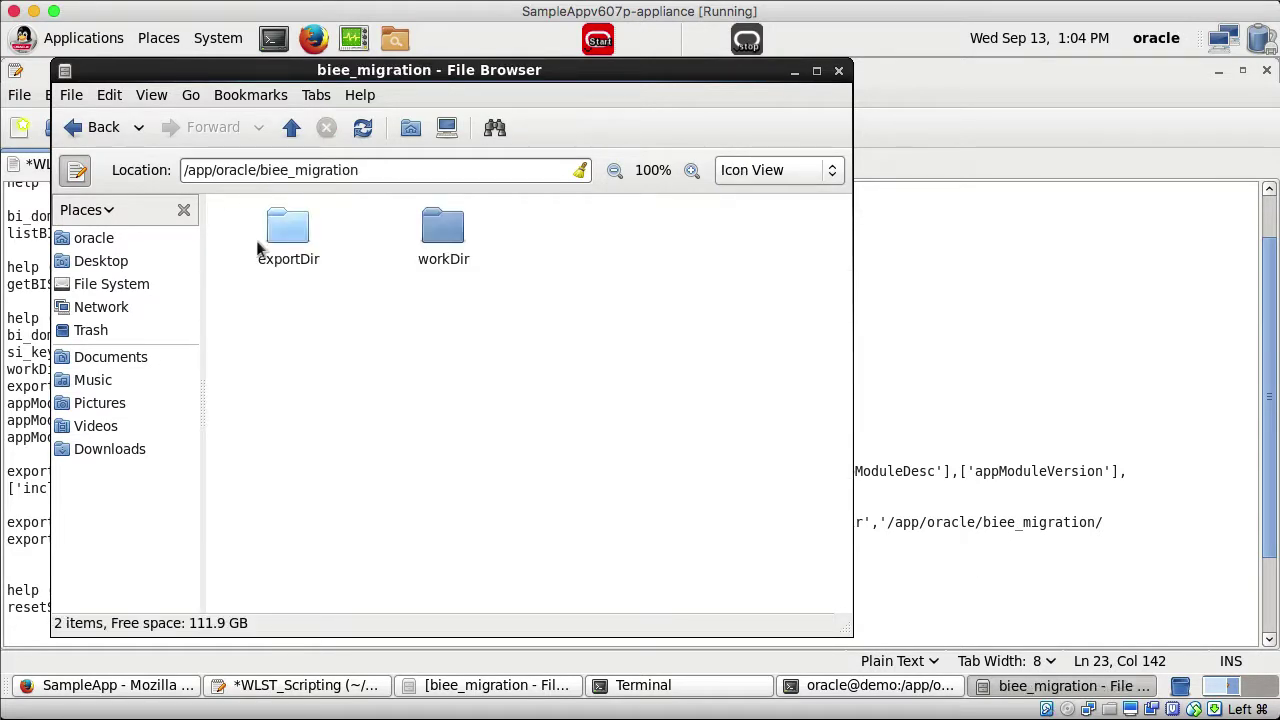
pyautogui.doubleClick(284, 226)
pyautogui.click(93, 130)
pyautogui.doubleClick(440, 232)
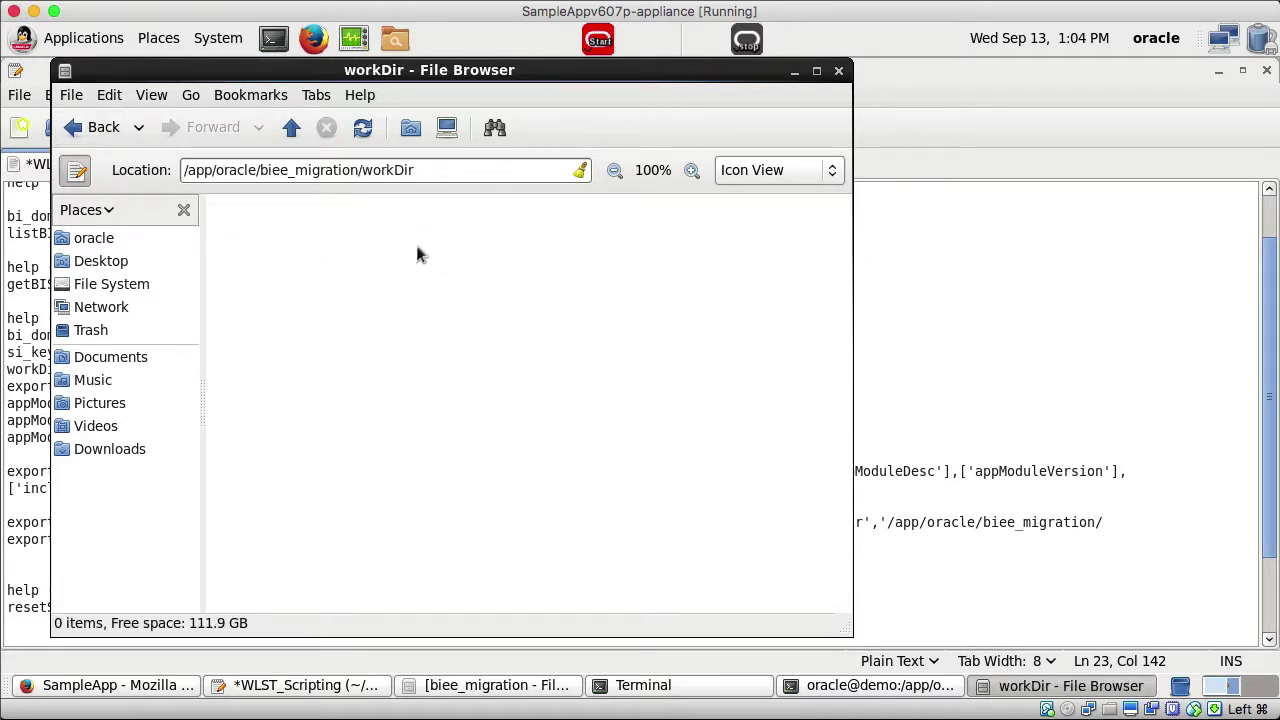
pyautogui.click(98, 136)
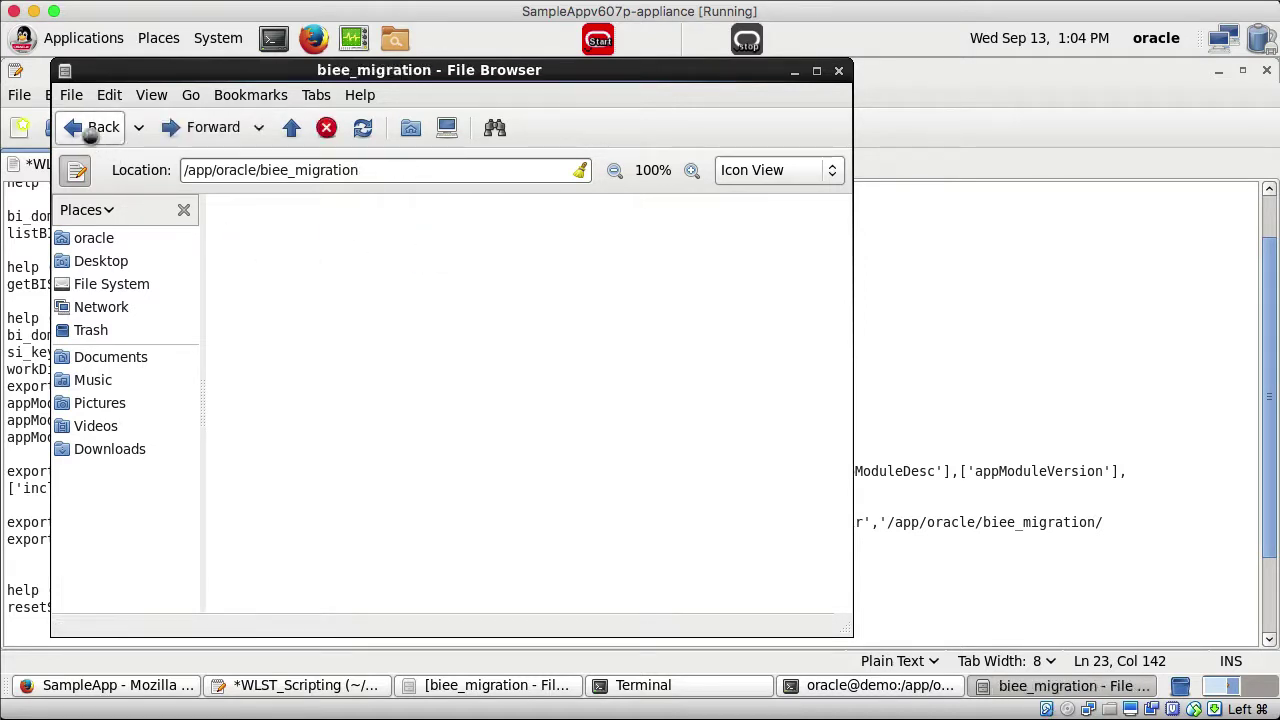
pyautogui.click(794, 73)
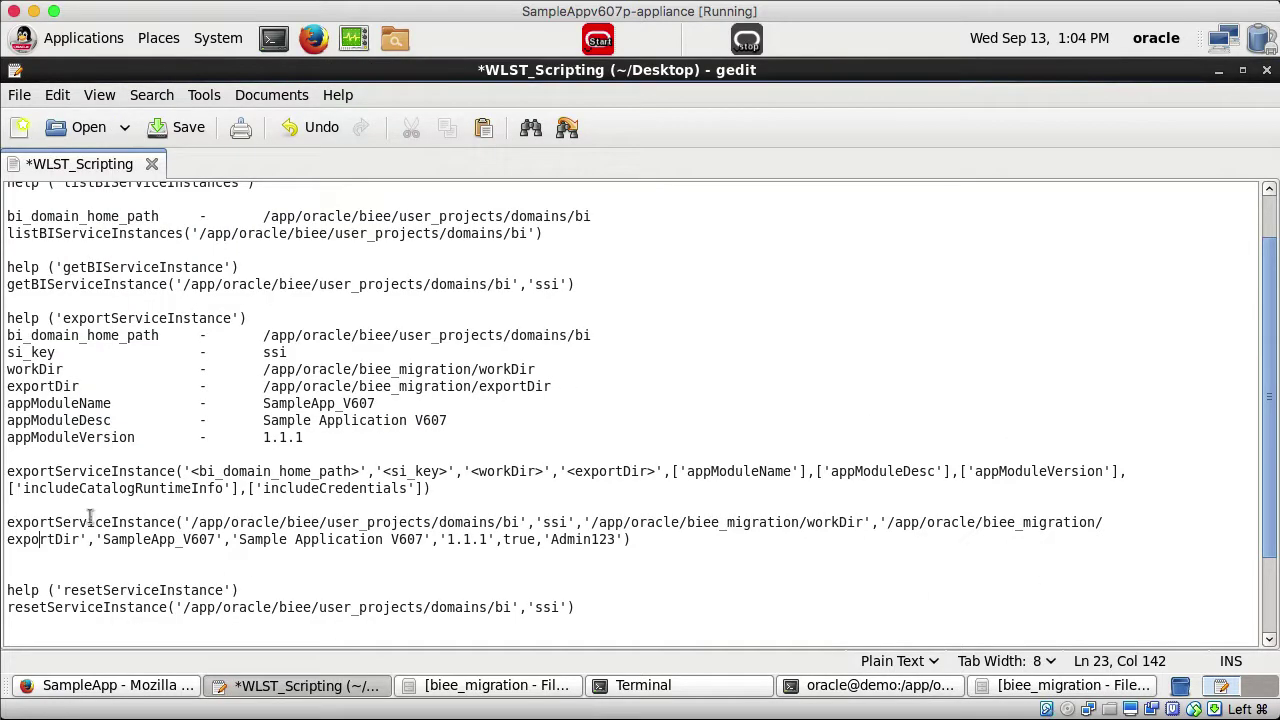
# Copy the exportServiceInstance command from the script and run it at the WLST prompt
pyautogui.moveTo(8, 522); pyautogui.dragTo(675, 543)
pyautogui.hotkey('ctrl', 'c')
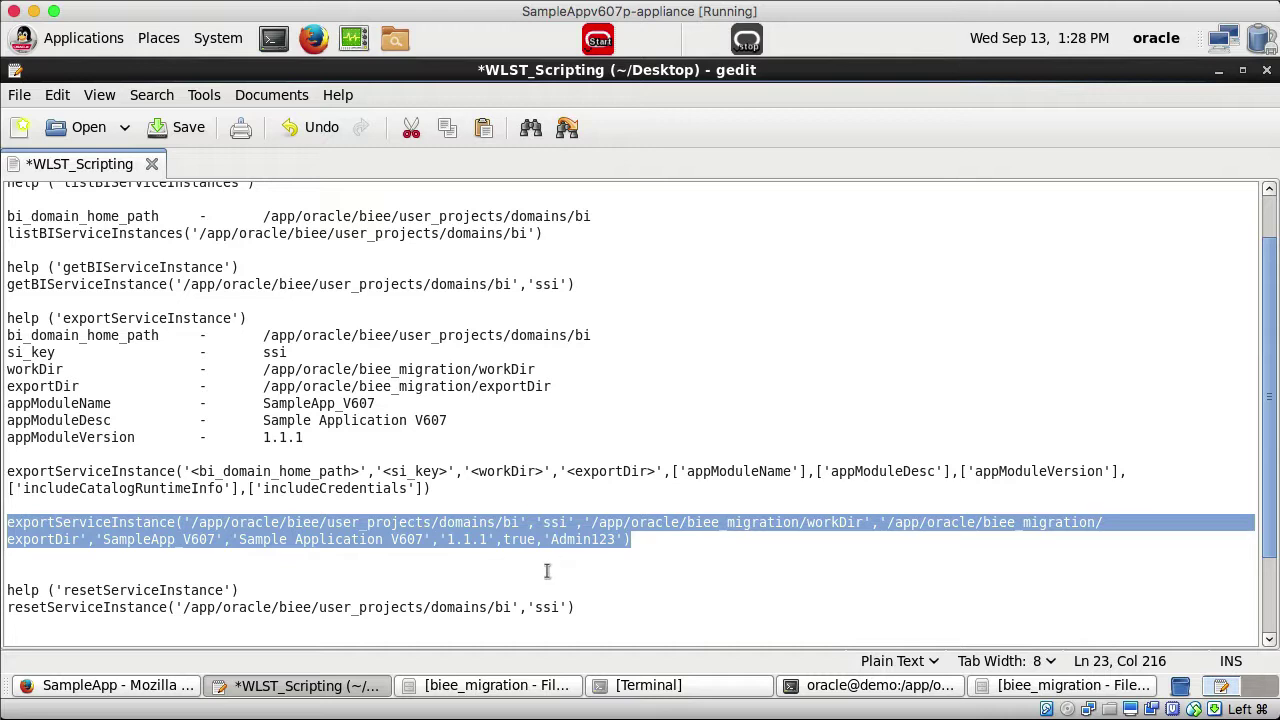
pyautogui.rightClick(491, 531)
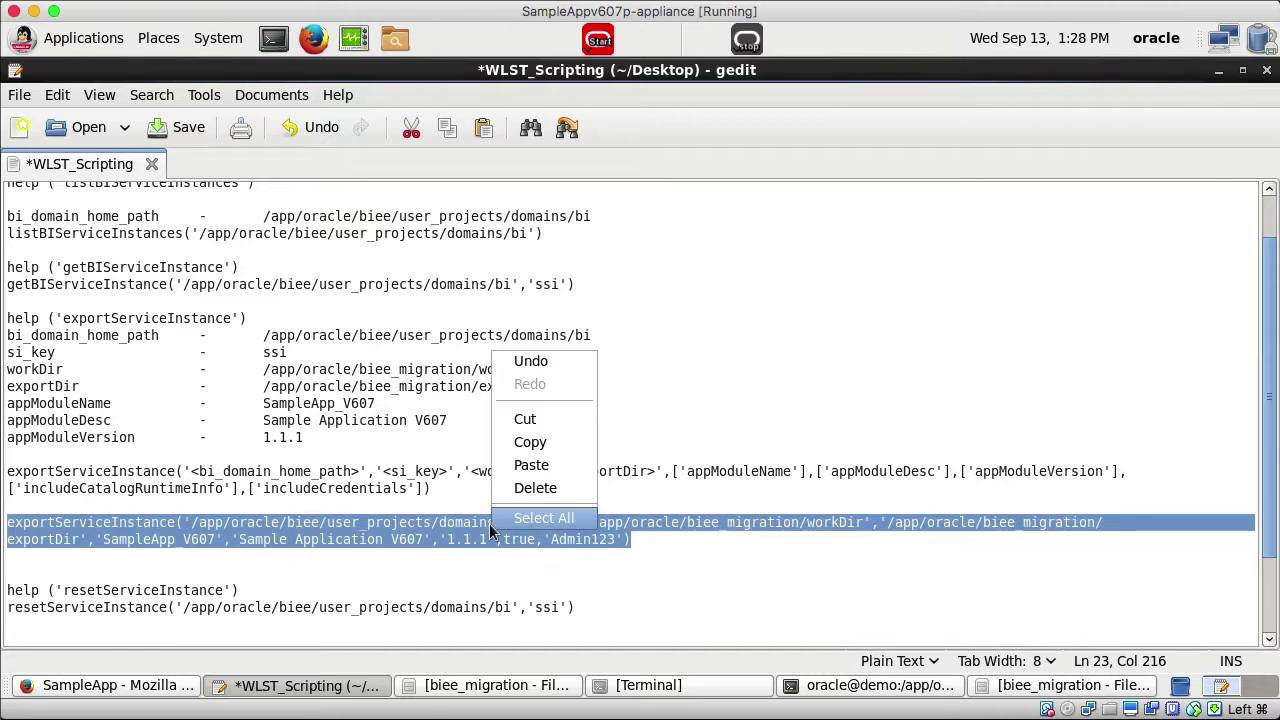
pyautogui.click(530, 442)
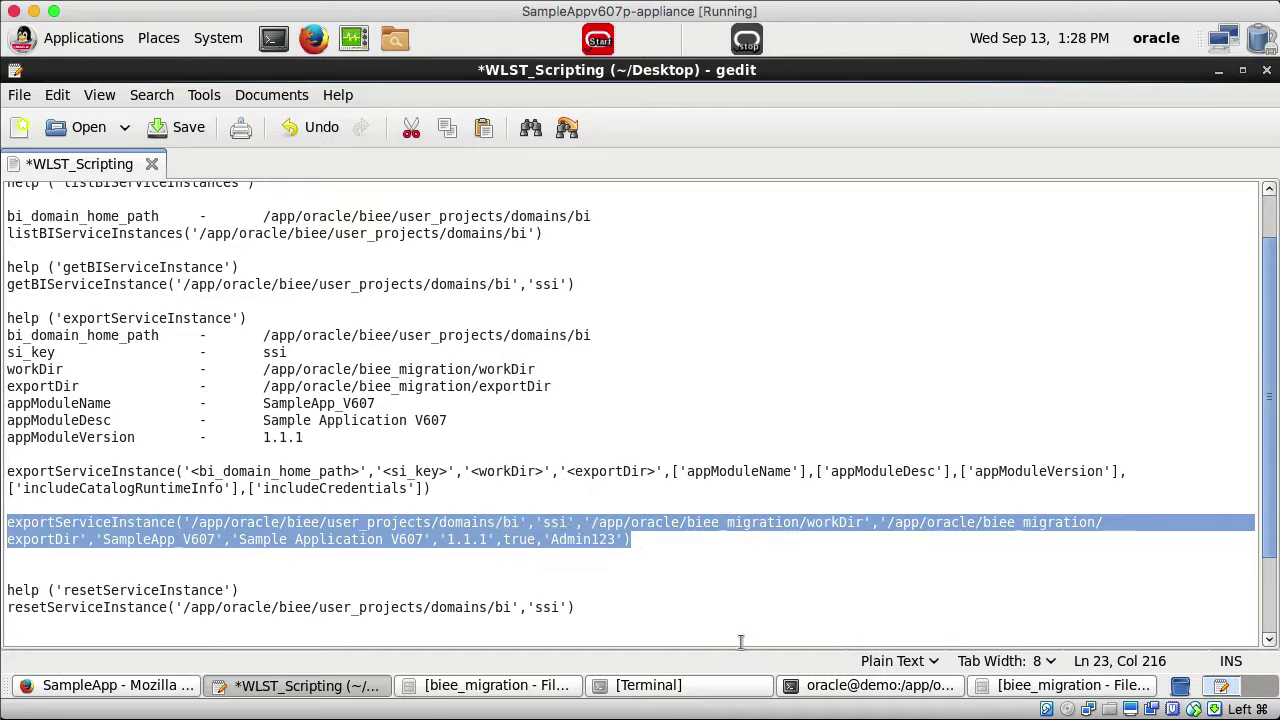
pyautogui.click(860, 684)
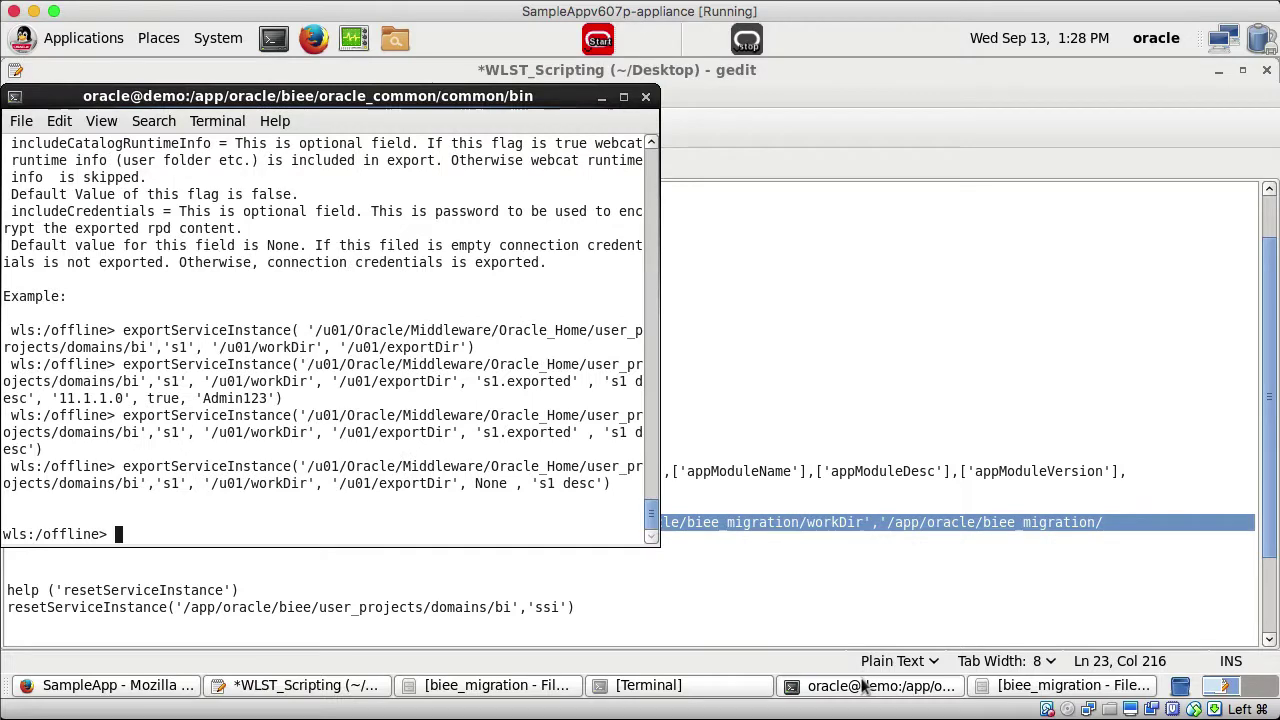
pyautogui.rightClick(145, 528)
pyautogui.click(192, 467)
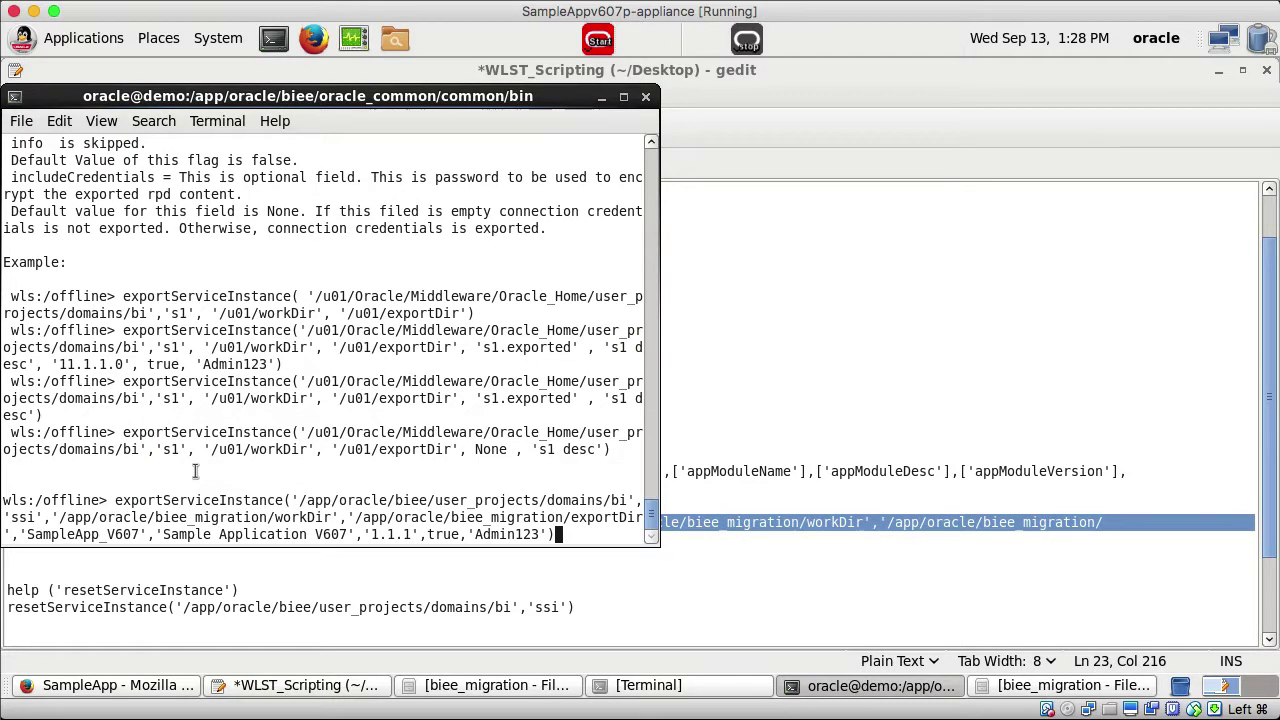
pyautogui.press('Return')
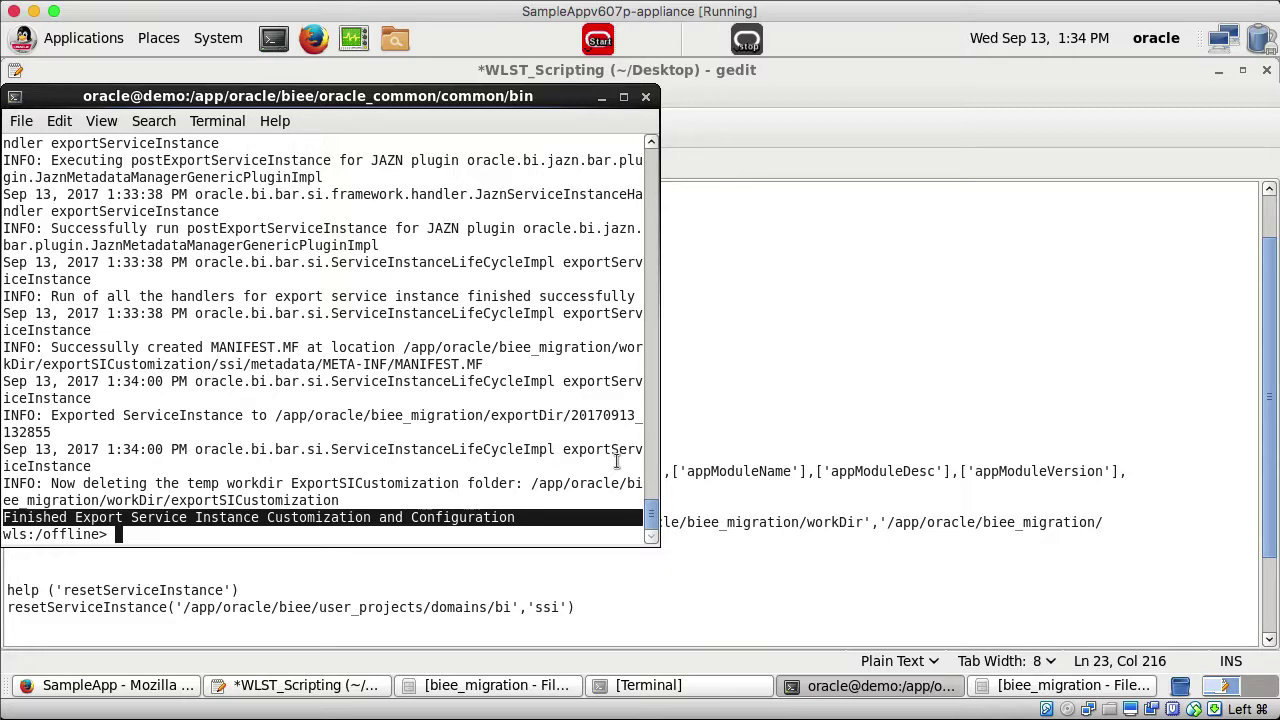
# Open exportDir/20170913_132855 to find SampleApp_V607.bar, then return to the gedit script
pyautogui.click(1040, 686)
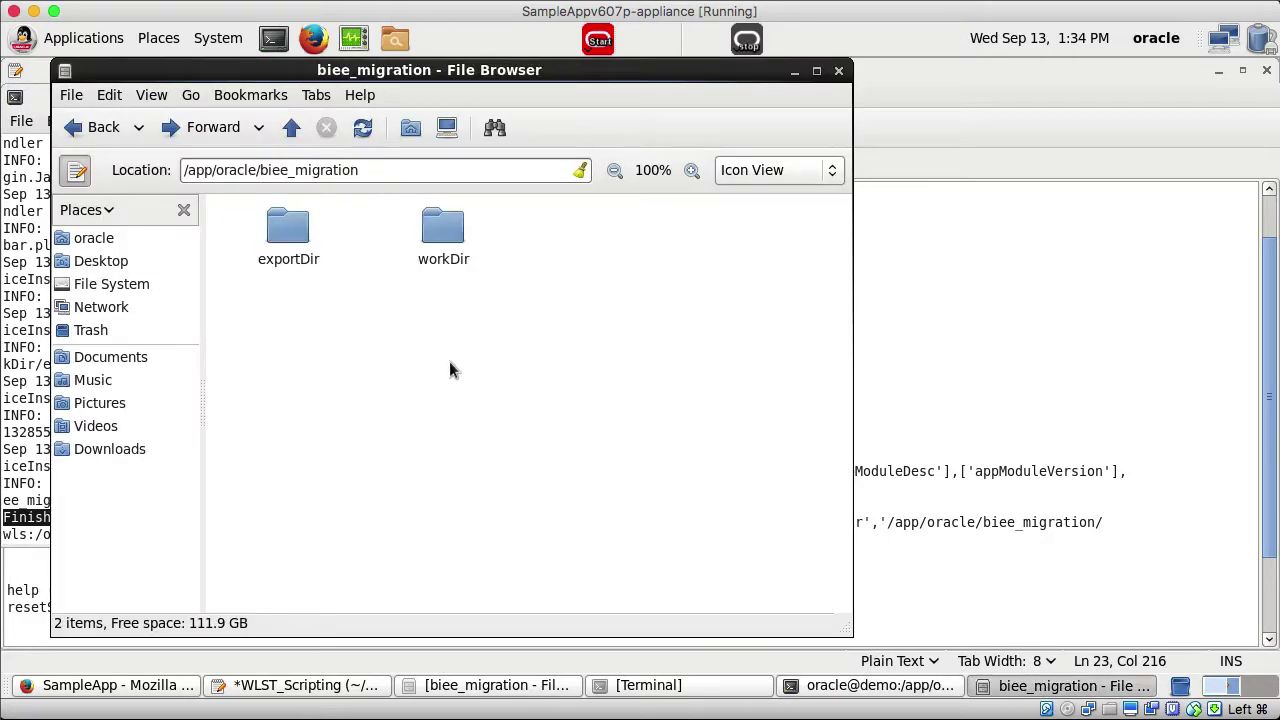
pyautogui.doubleClick(295, 240)
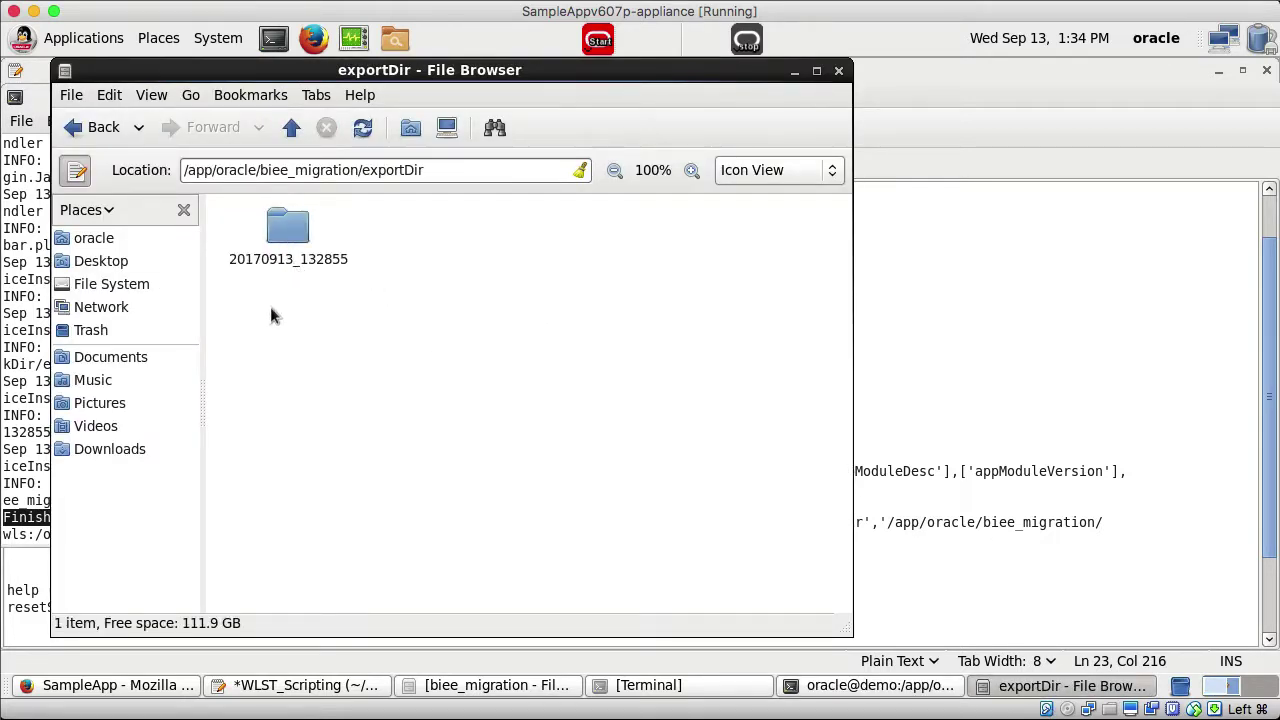
pyautogui.doubleClick(286, 228)
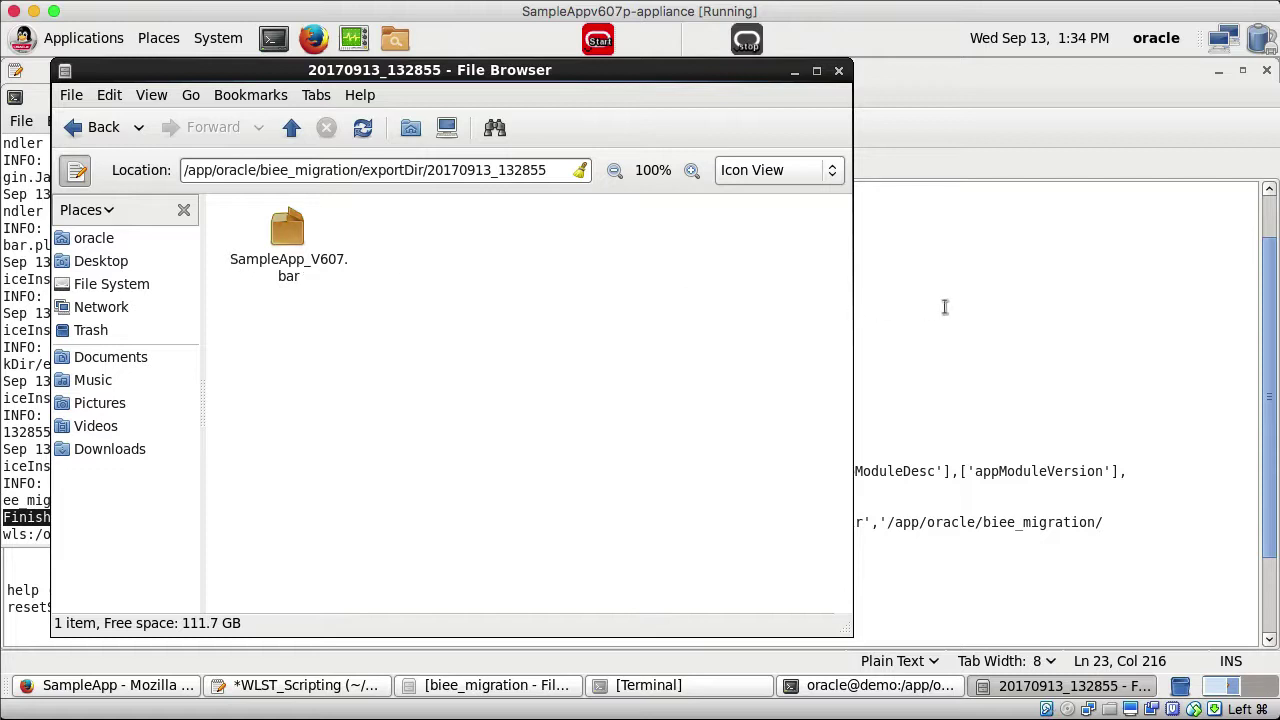
pyautogui.click(1008, 303)
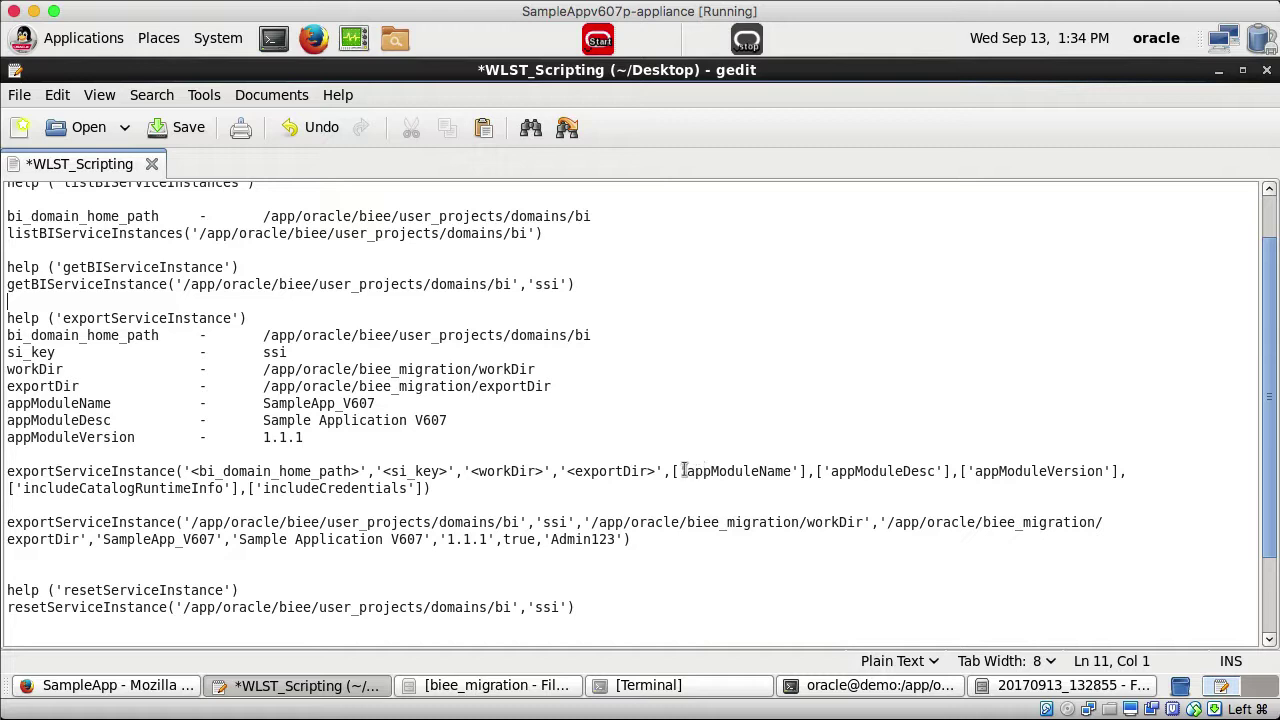
# Recheck that workDir is empty and confirm the exported SampleApp_V607.bar is 222.7 MB
pyautogui.moveTo(686, 470); pyautogui.dragTo(797, 472)
pyautogui.click(1058, 685)
pyautogui.click(90, 127)
pyautogui.click(88, 127)
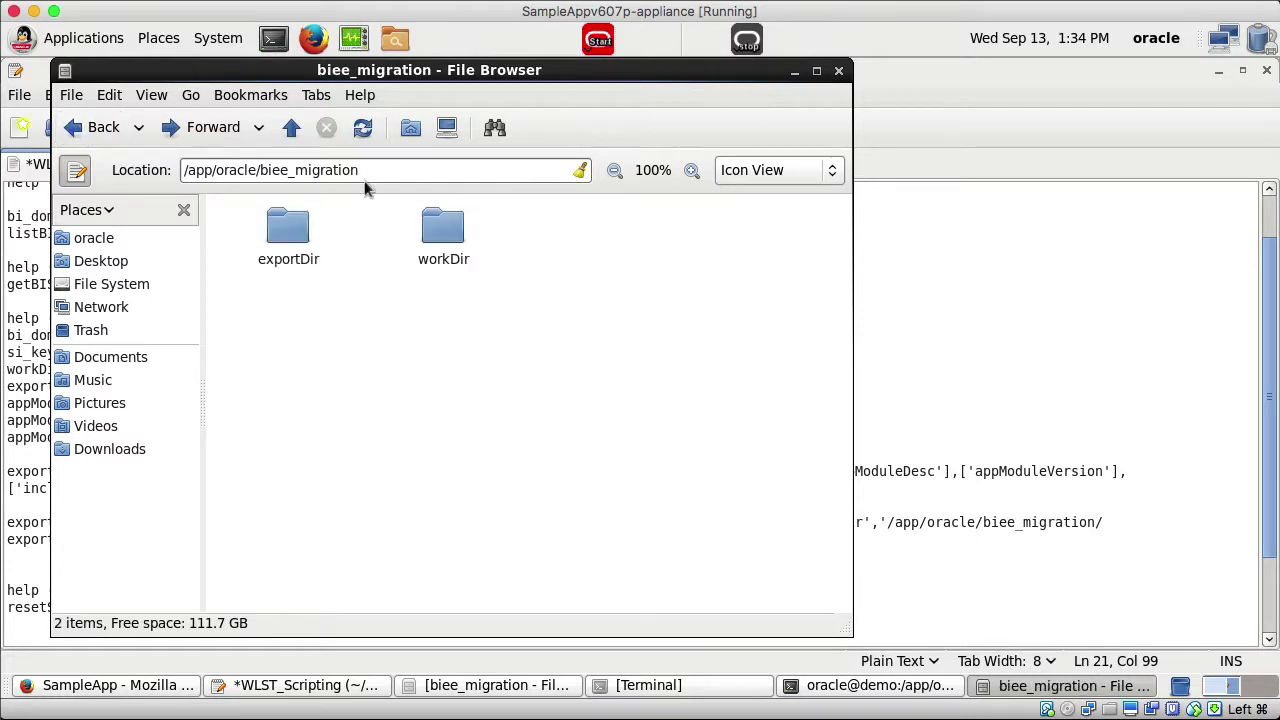
pyautogui.doubleClick(437, 228)
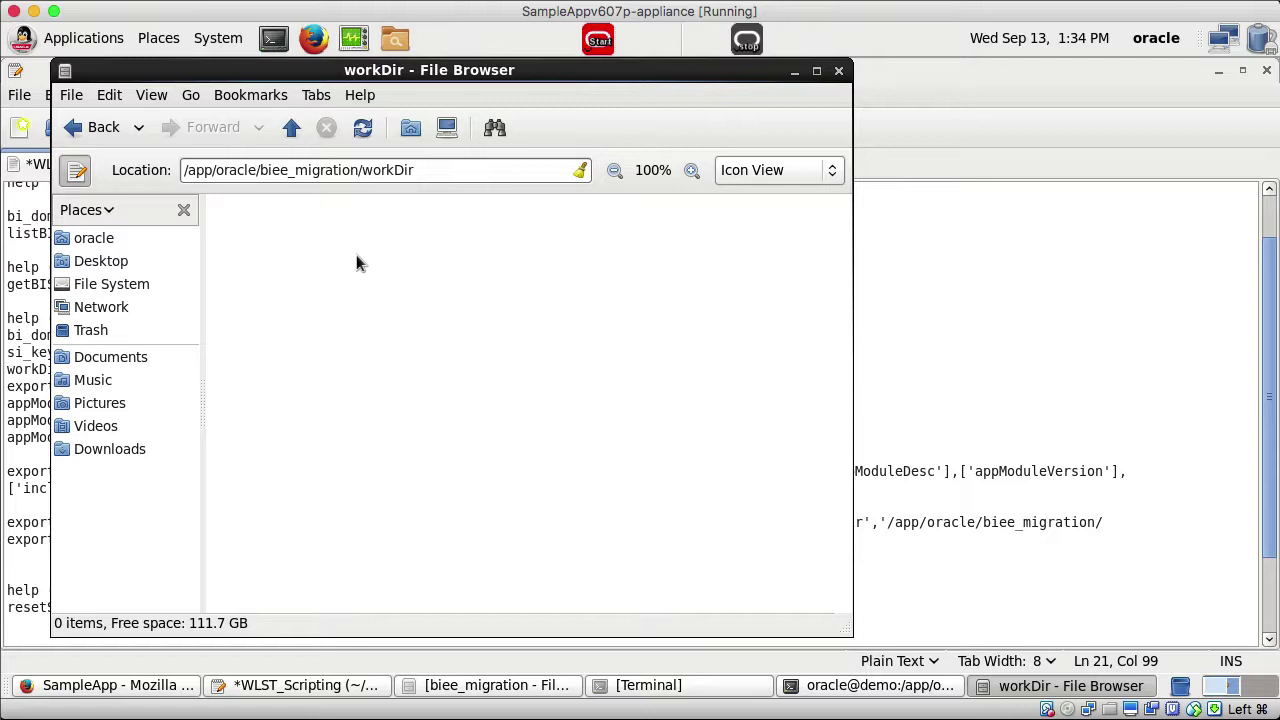
pyautogui.click(100, 127)
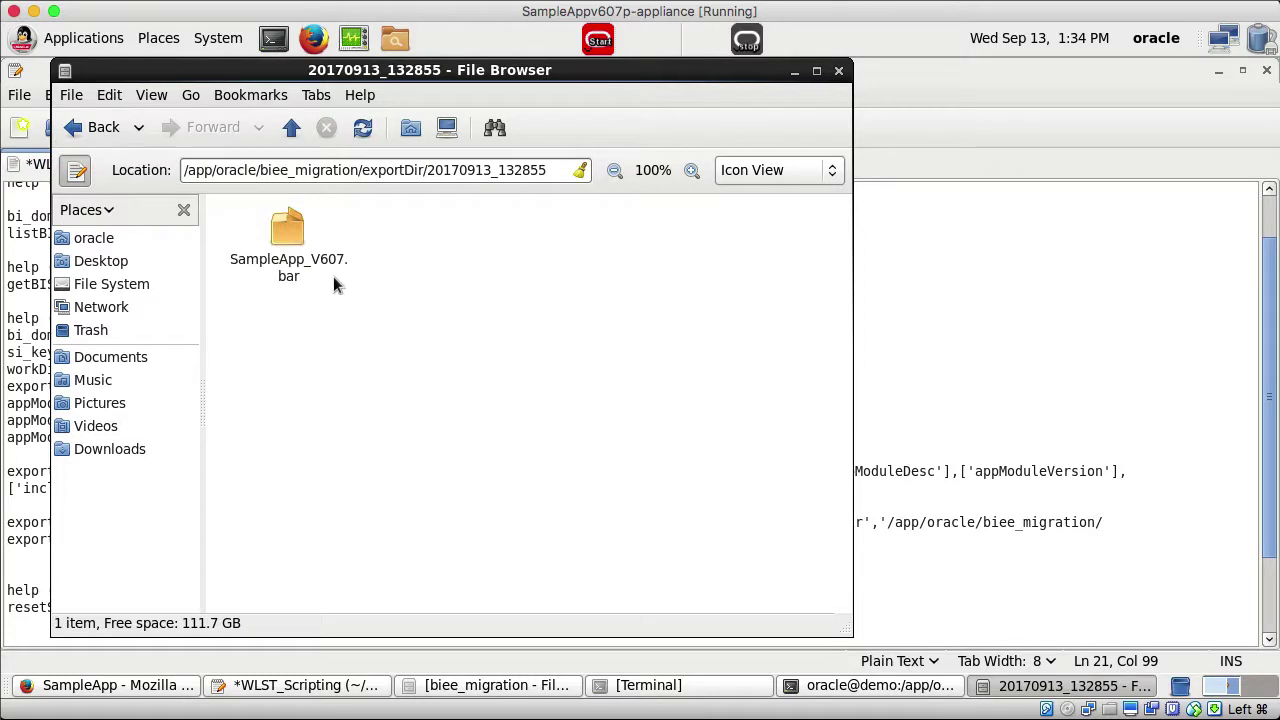
pyautogui.click(287, 232)
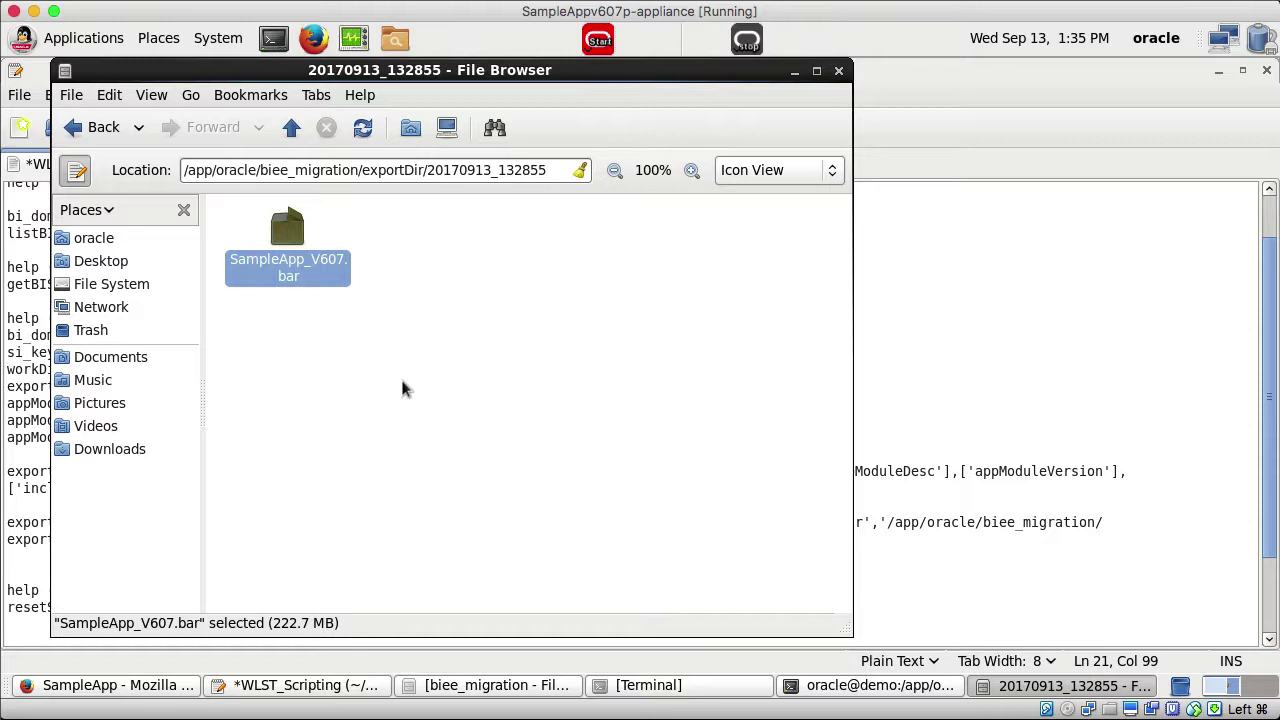
pyautogui.click(598, 40)
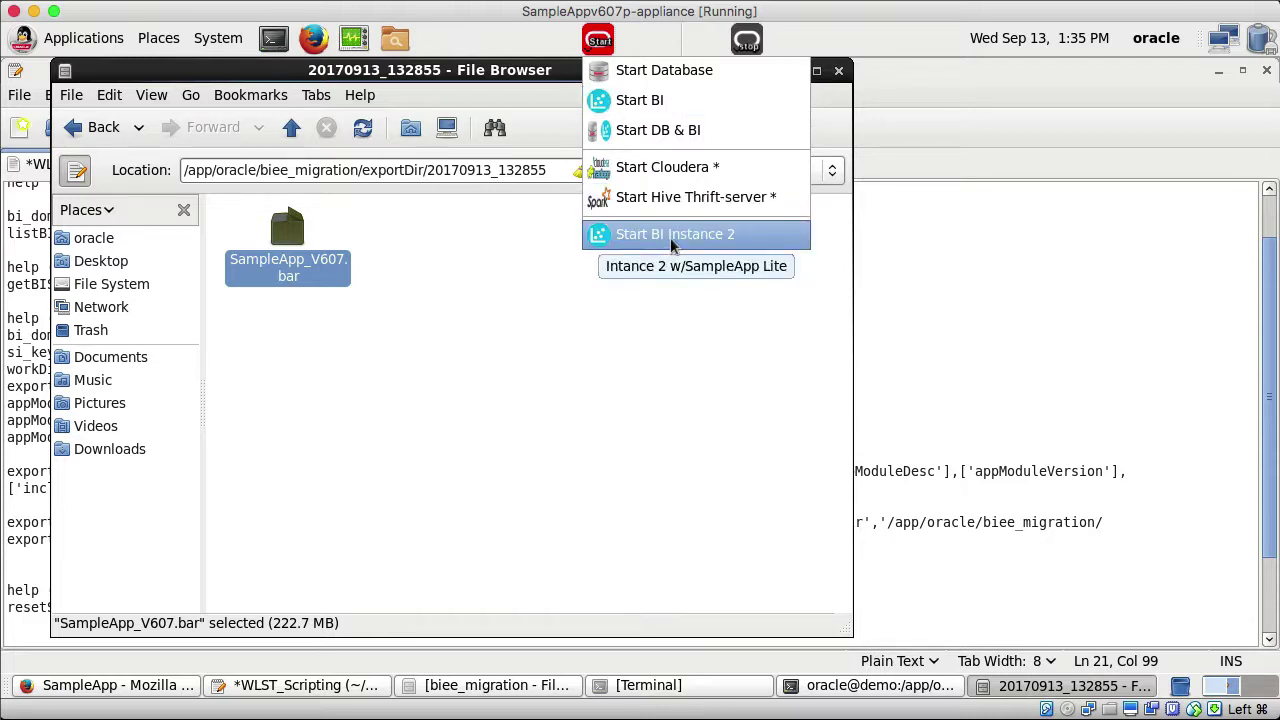
# Choose Stop BI from the top panel's Stop launcher
pyautogui.click(747, 40)
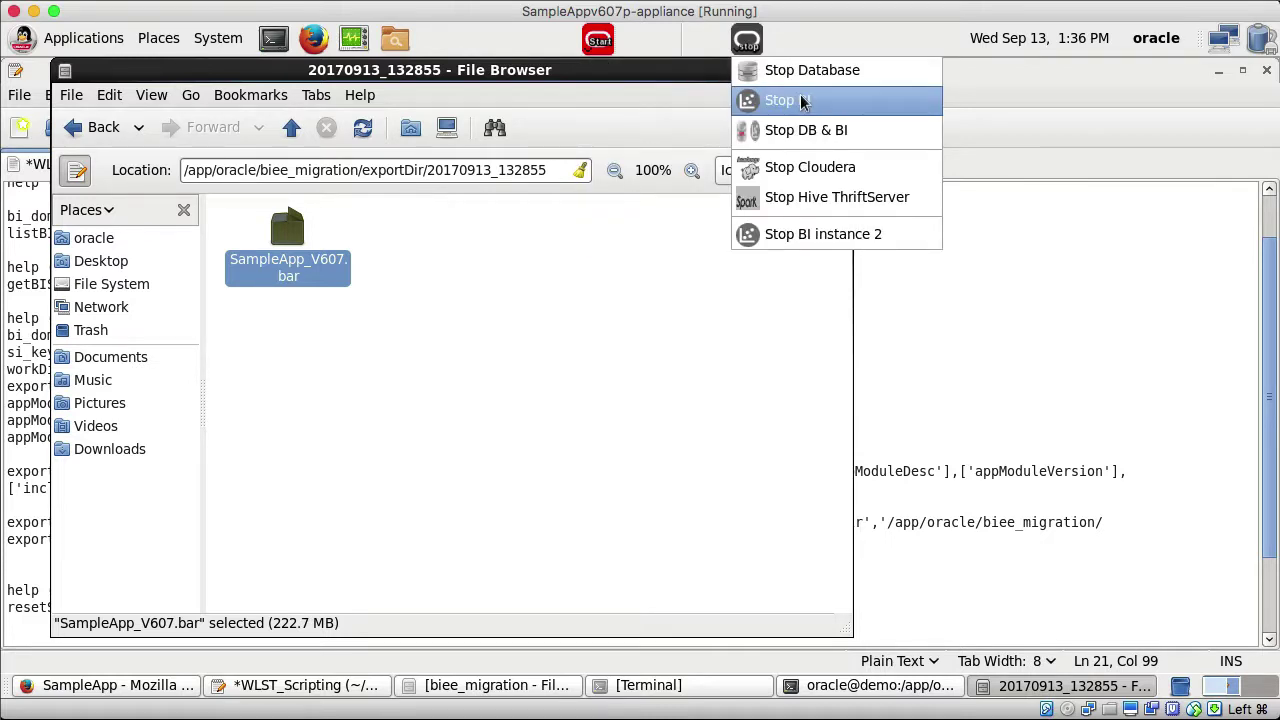
pyautogui.click(801, 101)
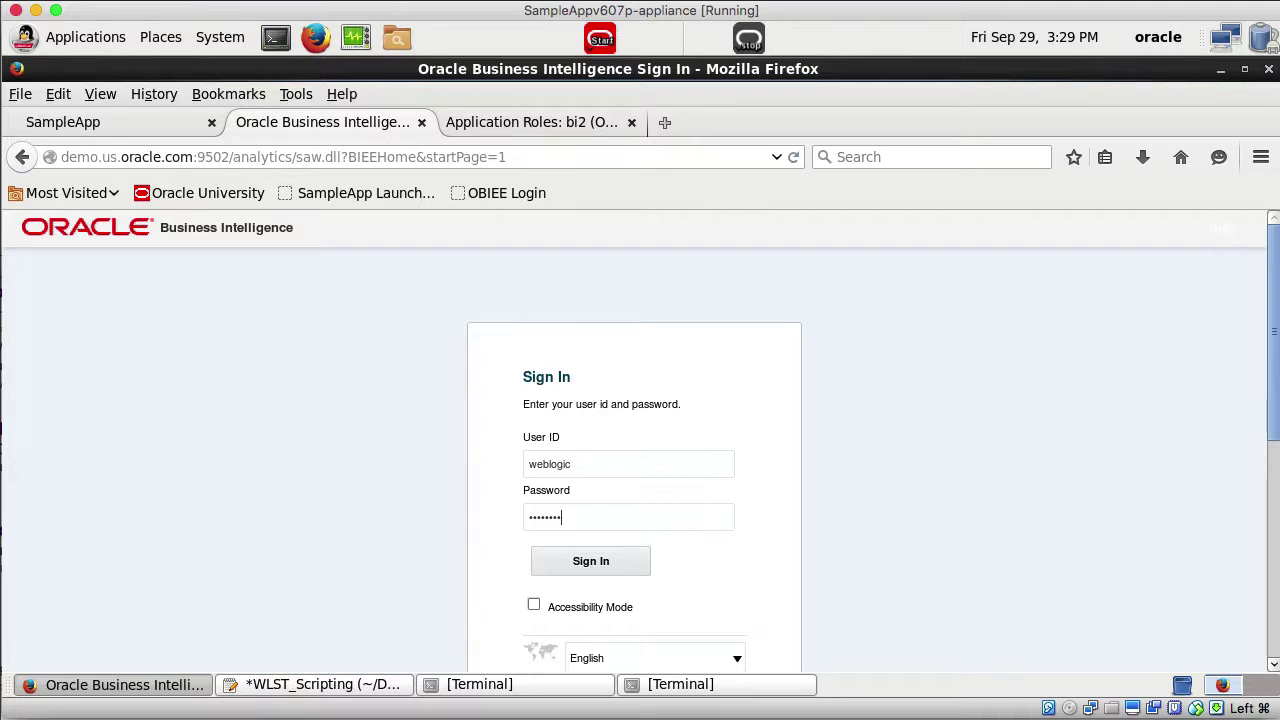
# Confirm instance 2 uses port 9502 and sign in to BI on that port
pyautogui.click(100, 122)
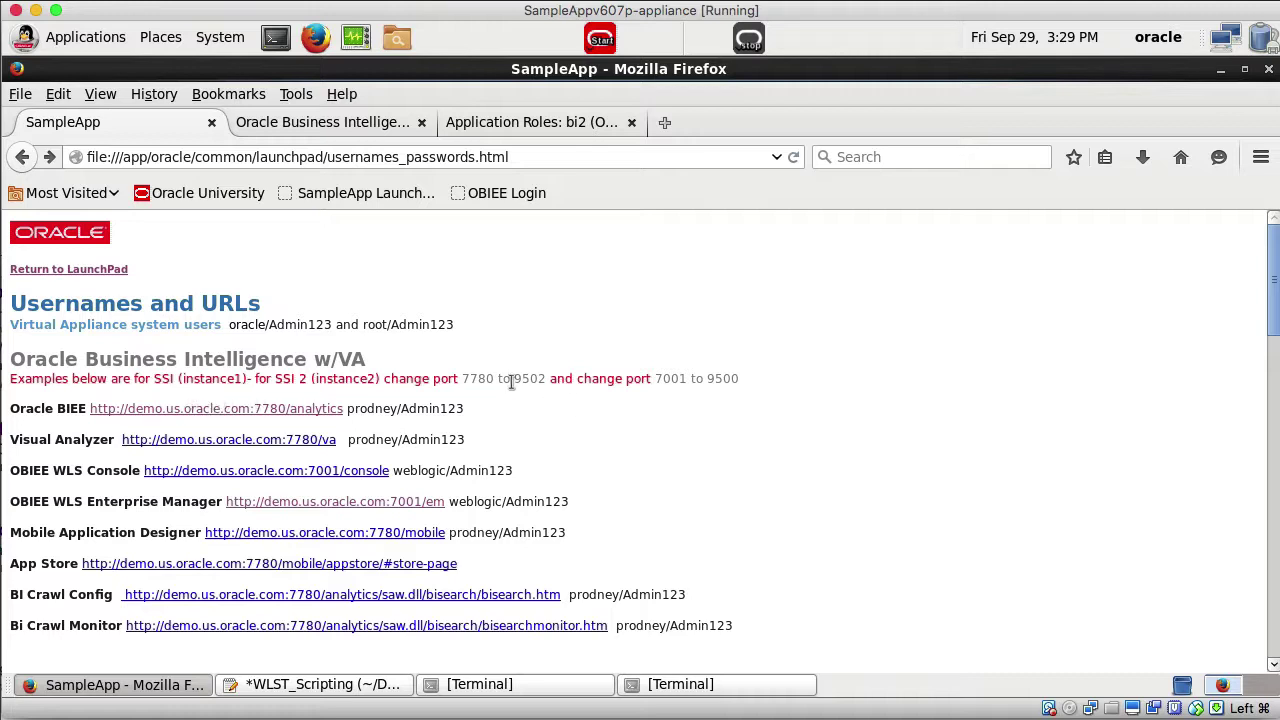
pyautogui.moveTo(522, 381); pyautogui.dragTo(549, 381)
pyautogui.click(330, 122)
pyautogui.moveTo(229, 157); pyautogui.dragTo(60, 157)
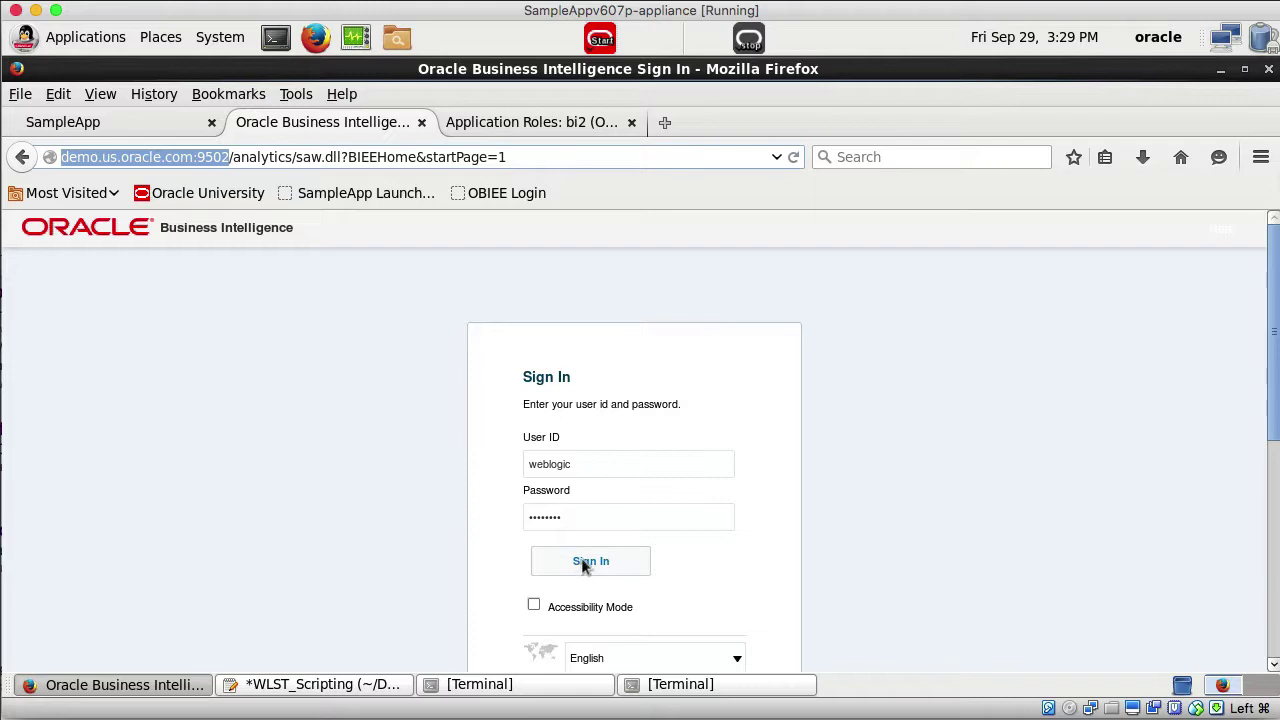
pyautogui.click(581, 558)
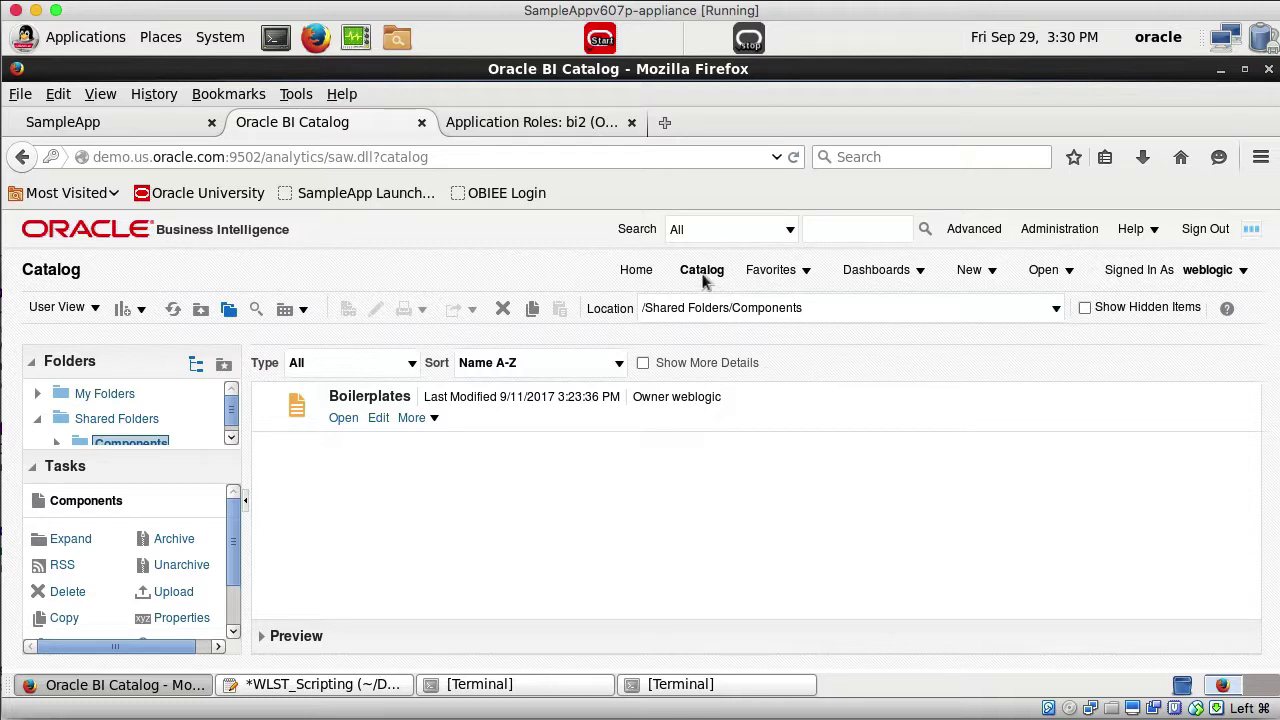
# Browse Shared Folders and Sample Lite, then switch to the bi2 Application Roles tab
pyautogui.click(108, 421)
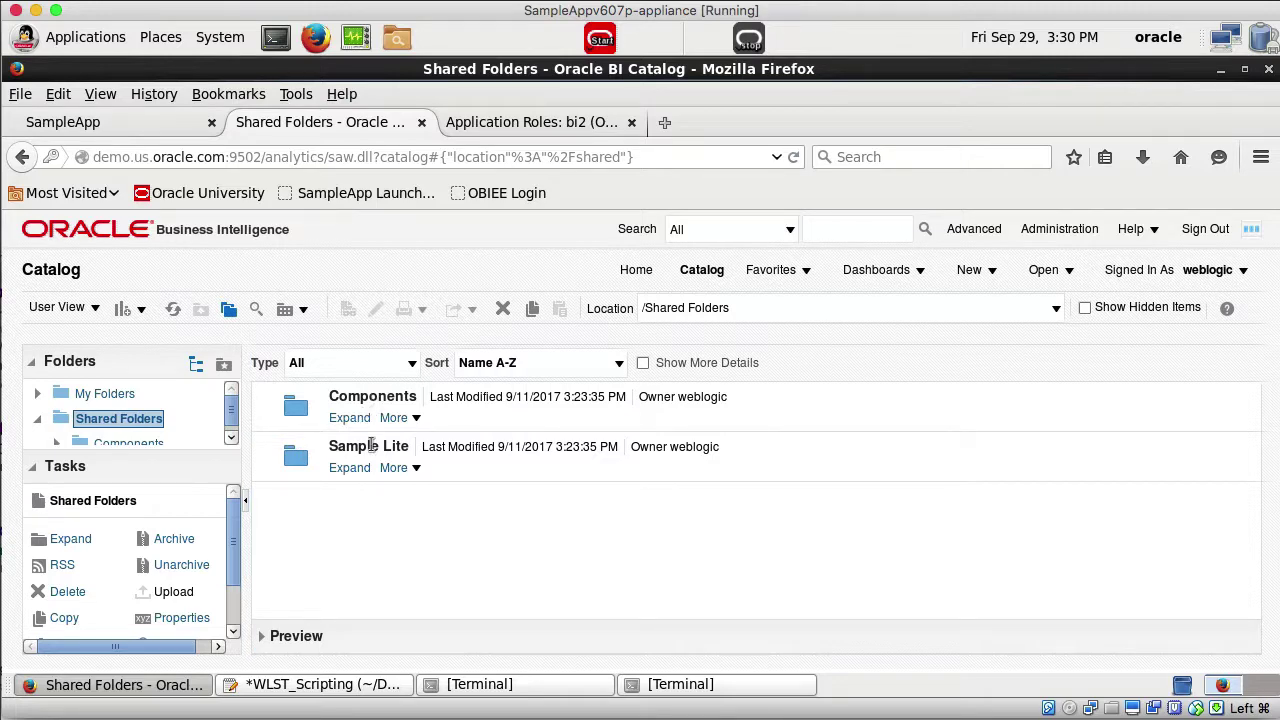
pyautogui.click(349, 468)
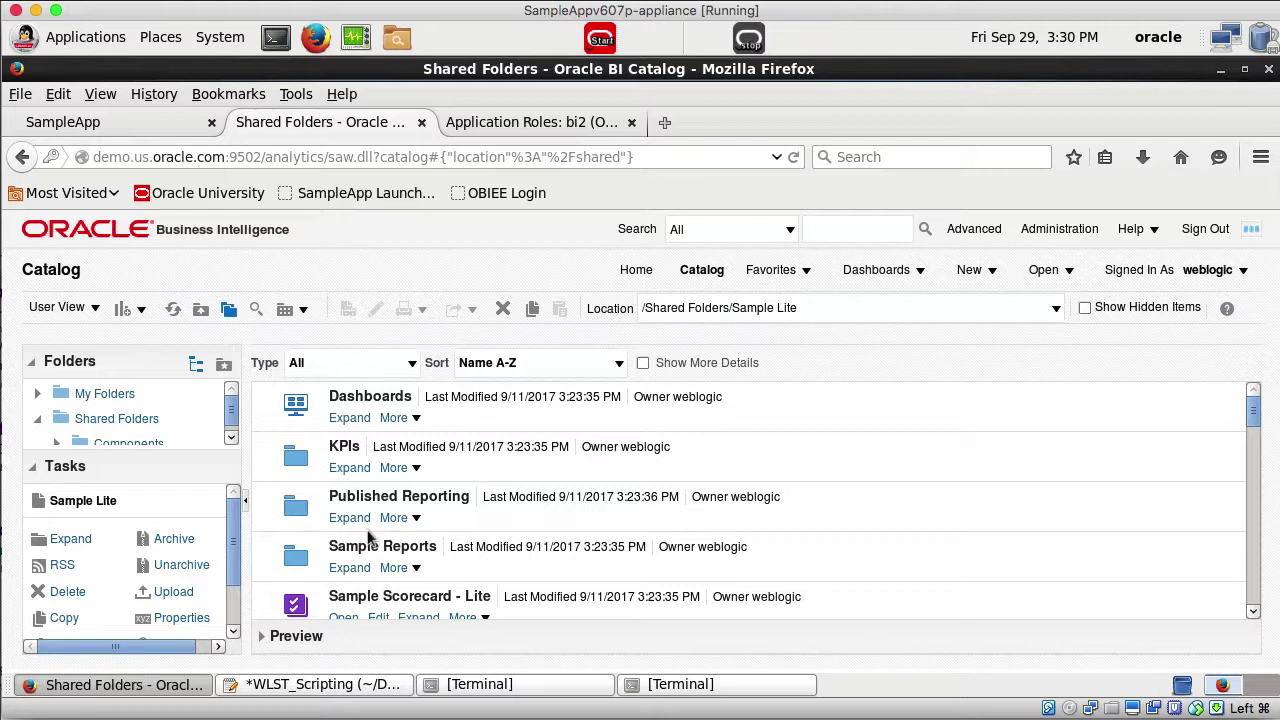
pyautogui.click(146, 420)
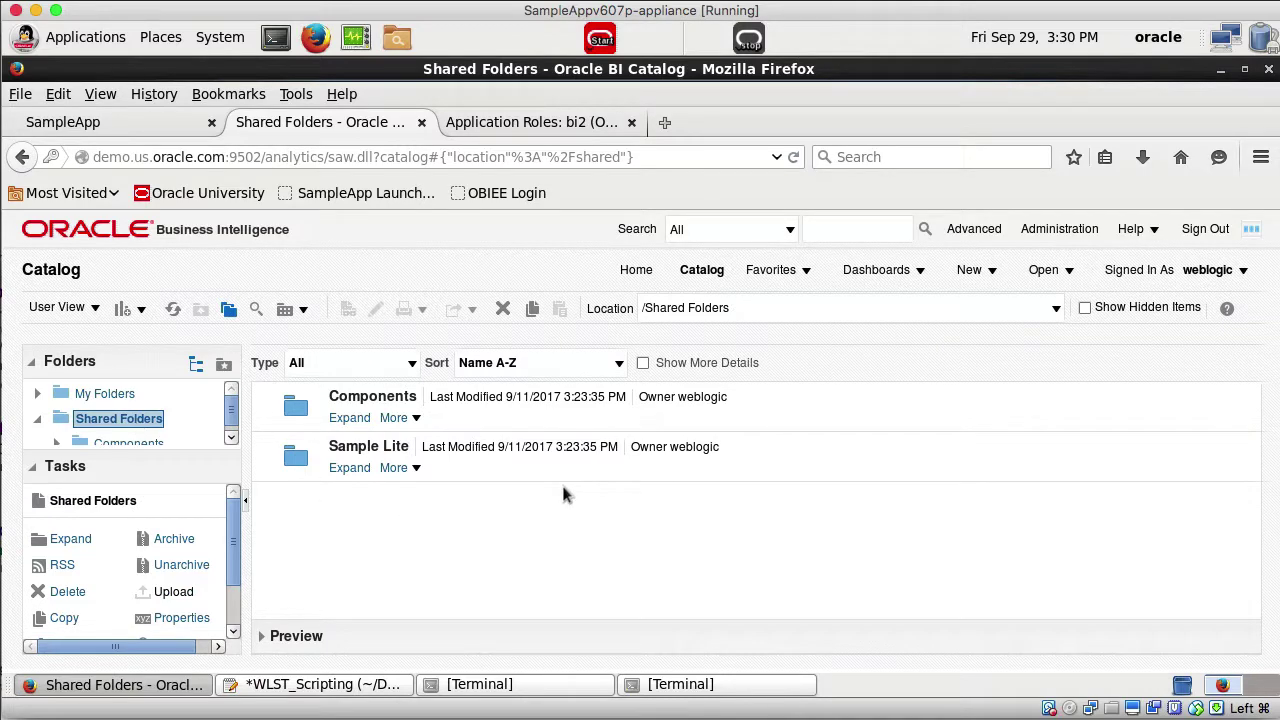
pyautogui.hotkey('ctrl', 'Tab')
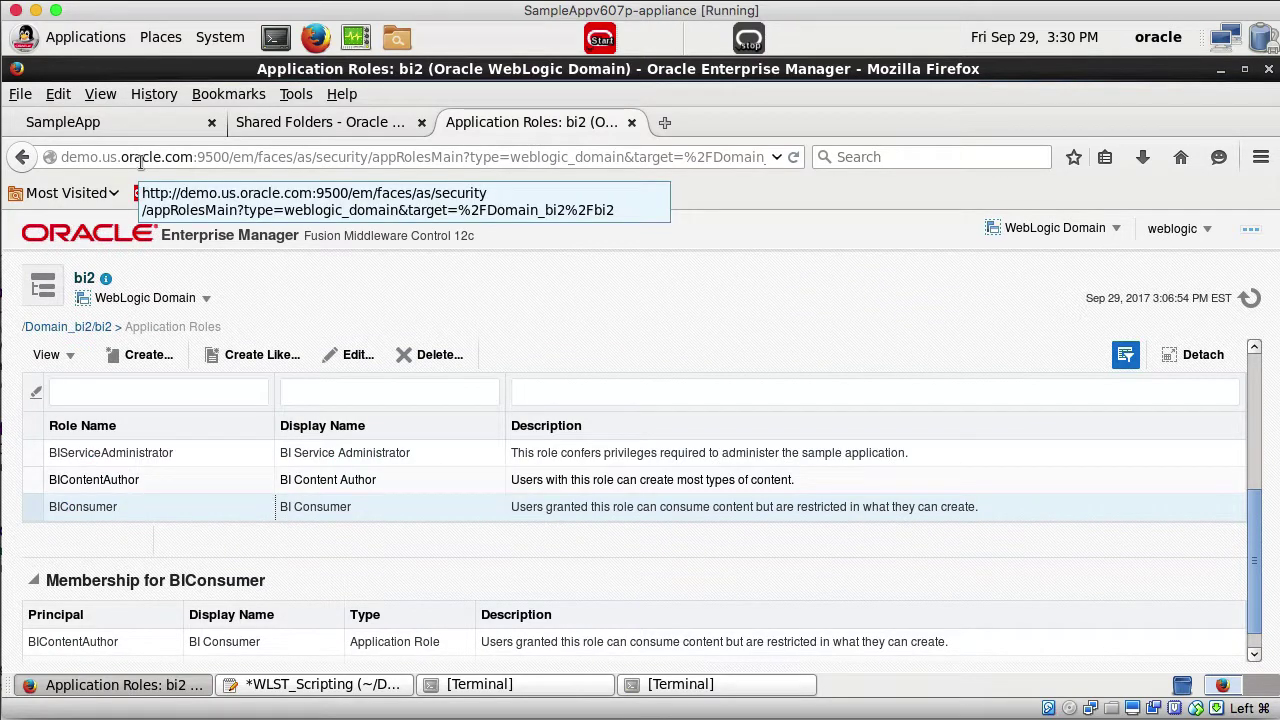
# Reload bi2 Application Roles from the domain Security menu and inspect BIServiceAdministrator's members
pyautogui.moveTo(232, 157); pyautogui.dragTo(35, 158)
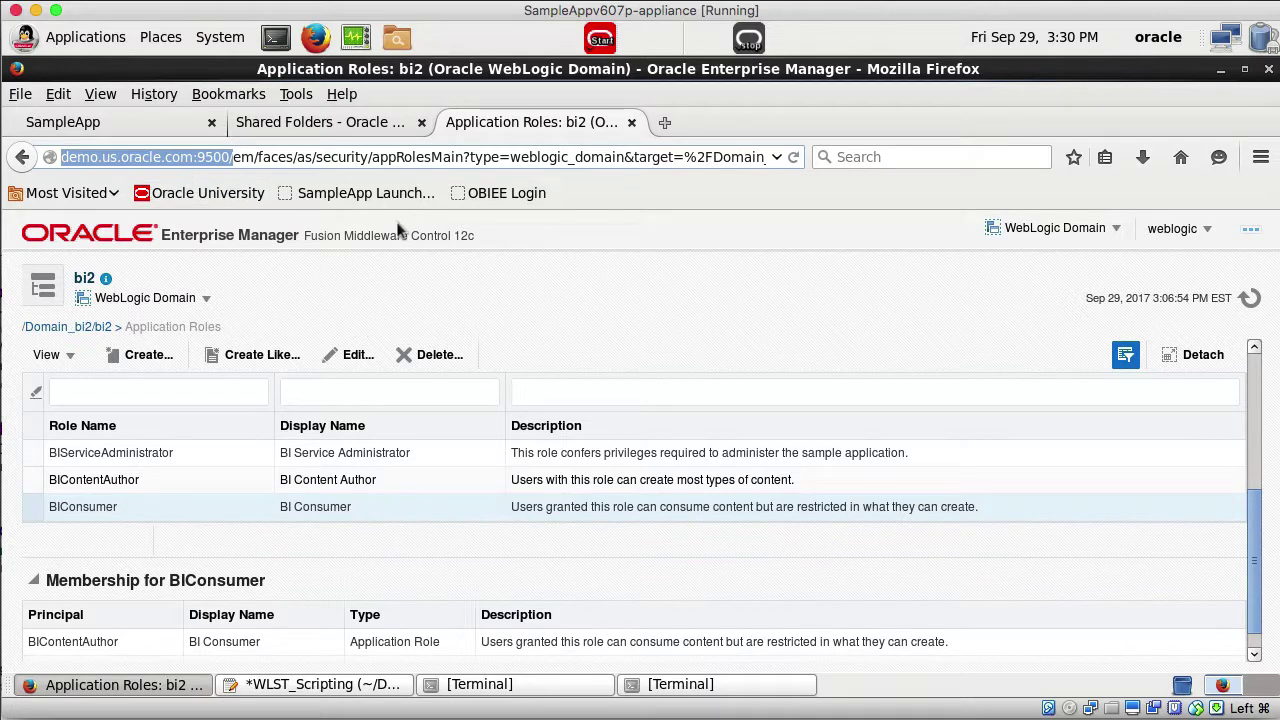
pyautogui.click(205, 300)
pyautogui.scroll(-5, 193, 472)
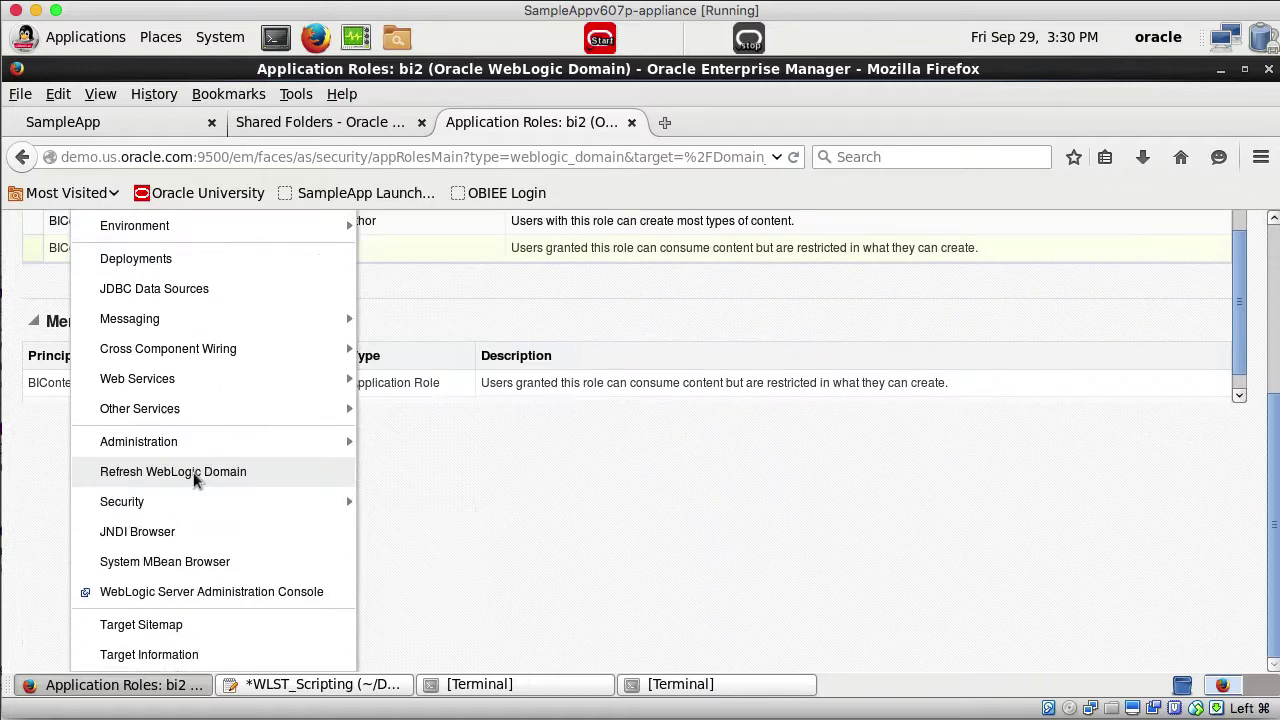
pyautogui.moveTo(172, 497)
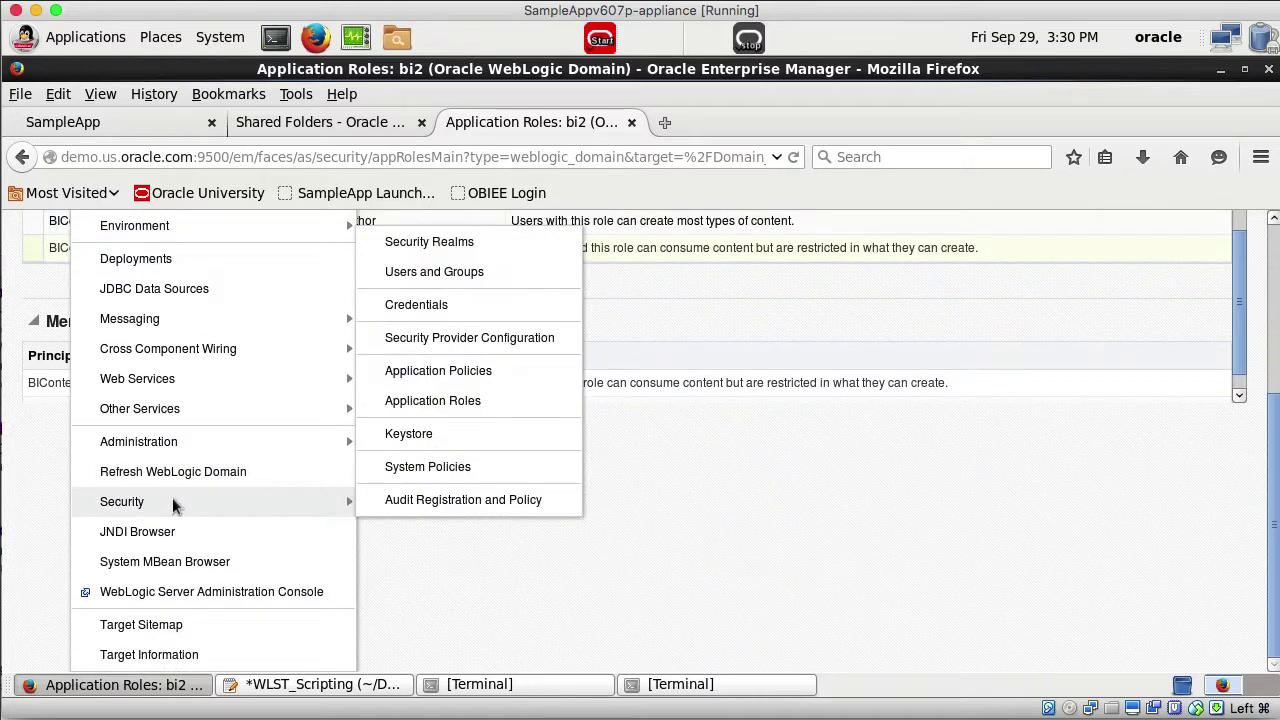
pyautogui.click(416, 400)
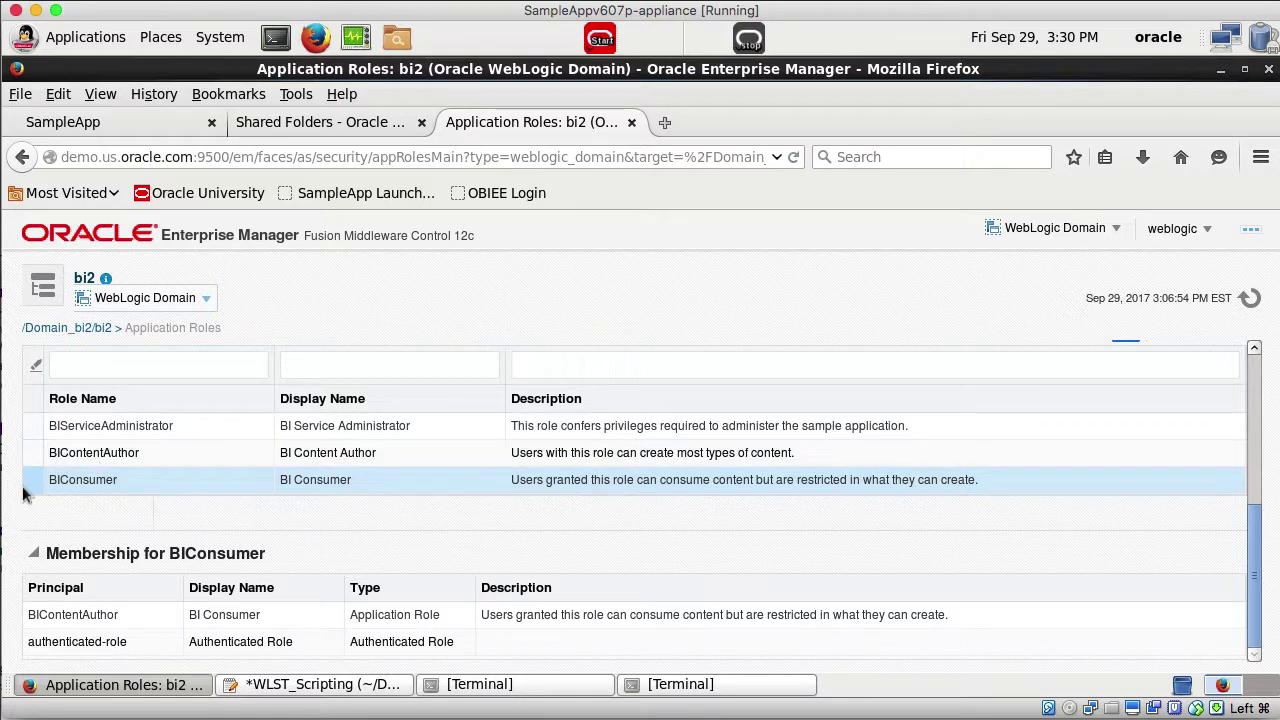
pyautogui.click(92, 427)
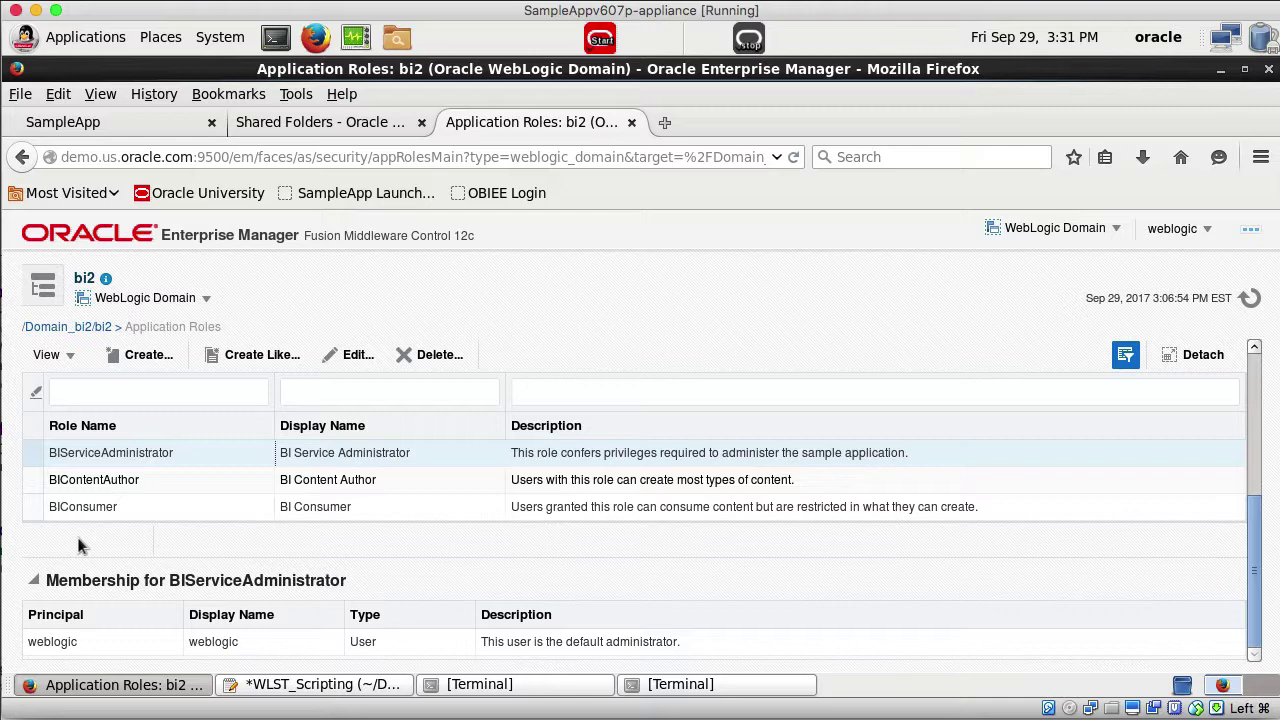
pyautogui.hotkey('alt', 'Tab')
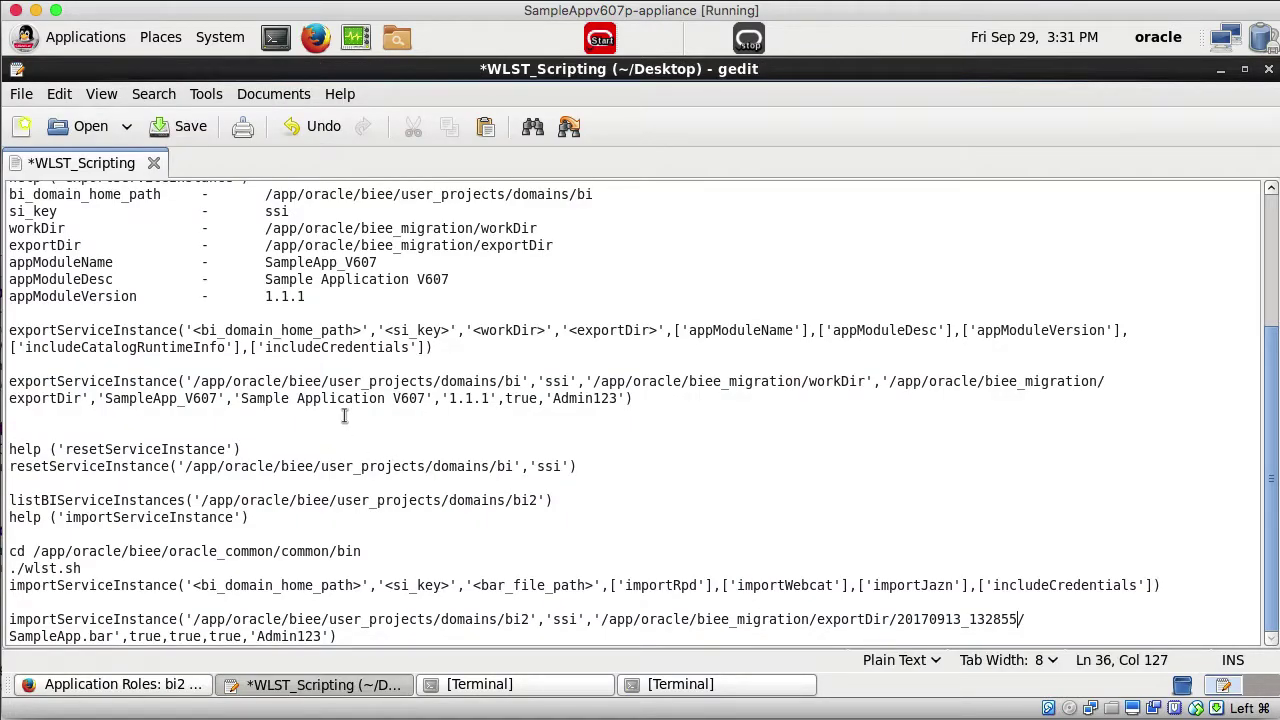
# In a new terminal, cd to /app/oracle/biee/oracle_common/common/bin and start ./wlst.sh
pyautogui.moveTo(374, 551); pyautogui.dragTo(8, 551)
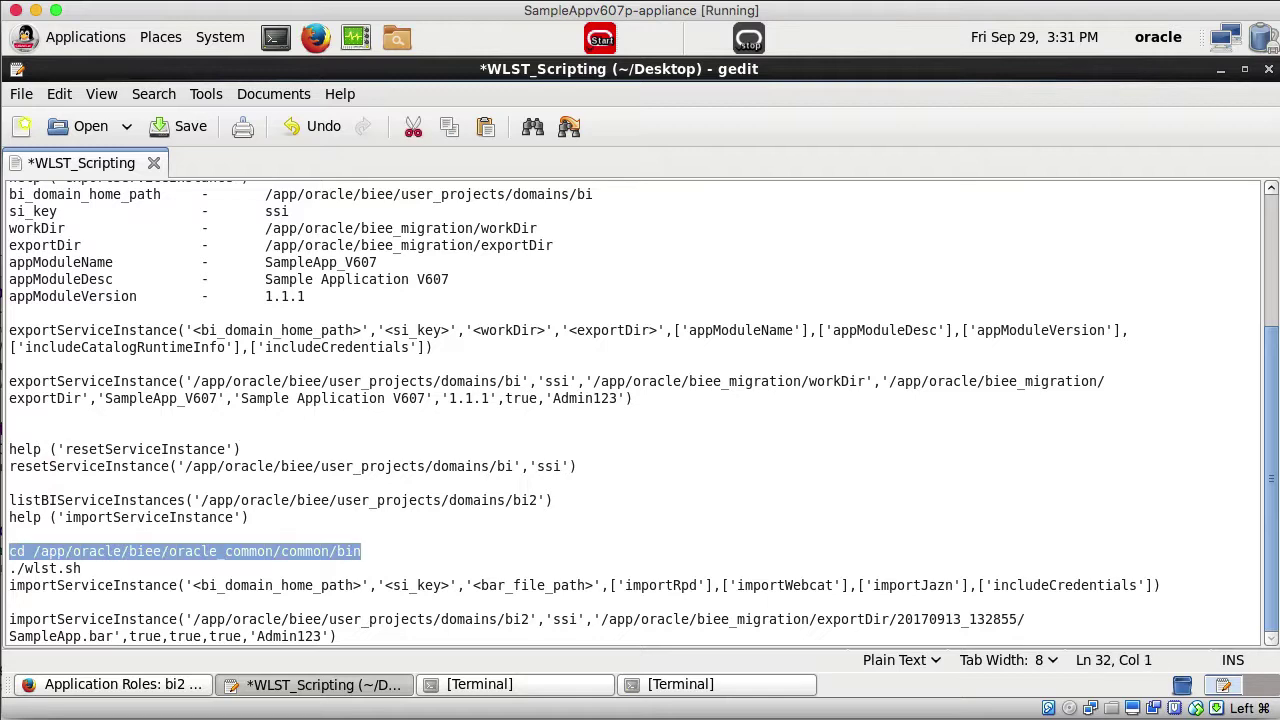
pyautogui.rightClick(193, 546)
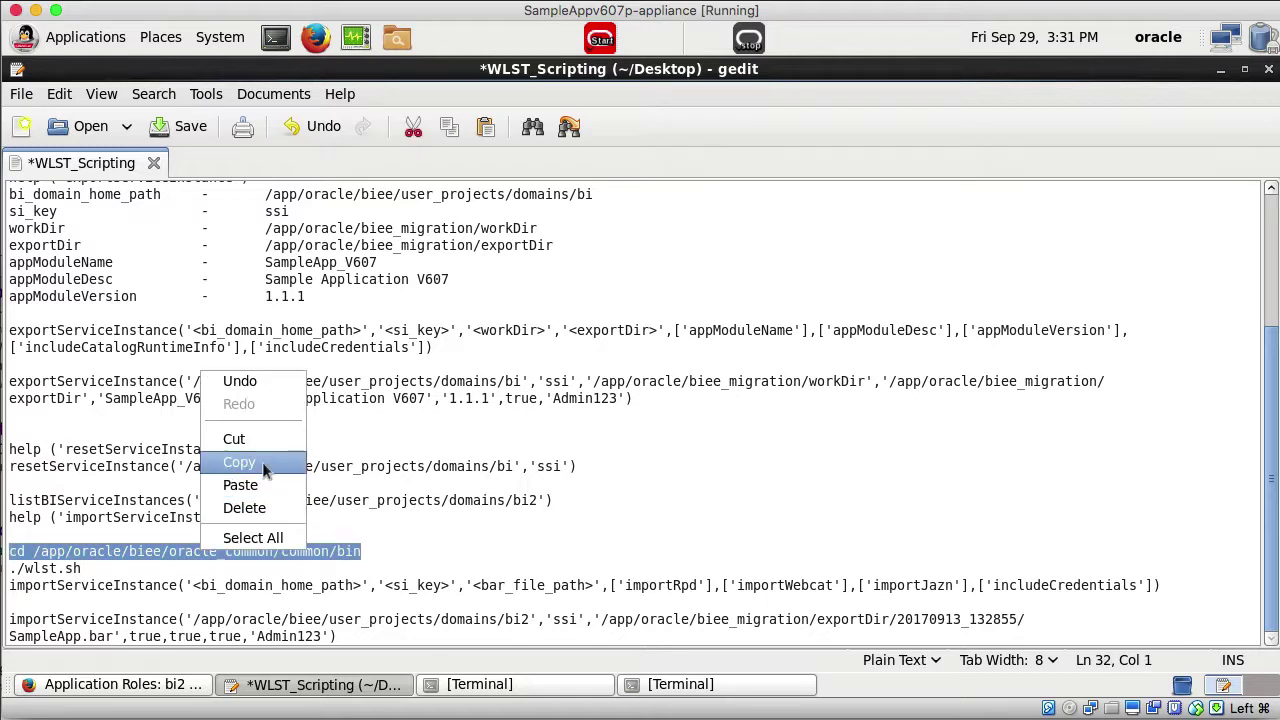
pyautogui.click(262, 462)
pyautogui.hotkey('ctrl', 'alt', 't')
pyautogui.rightClick(211, 177)
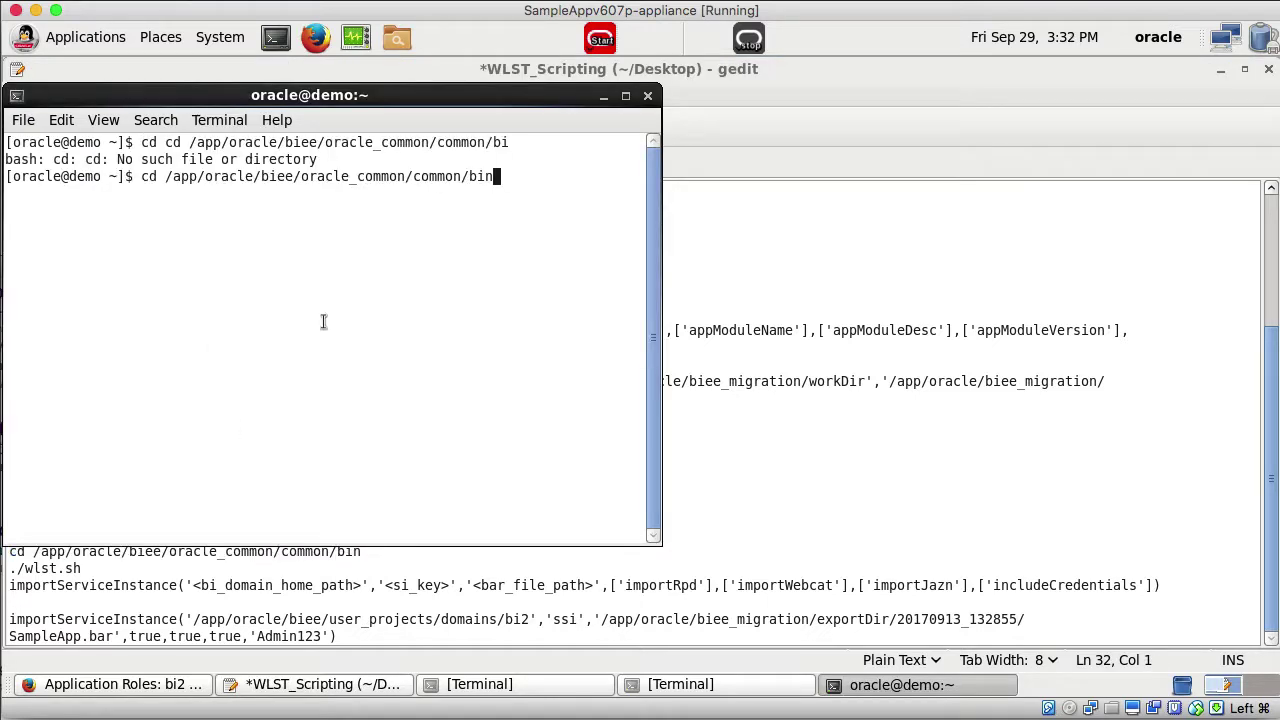
pyautogui.press('Return')
pyautogui.write('./wlst.sh')
pyautogui.press('Return')
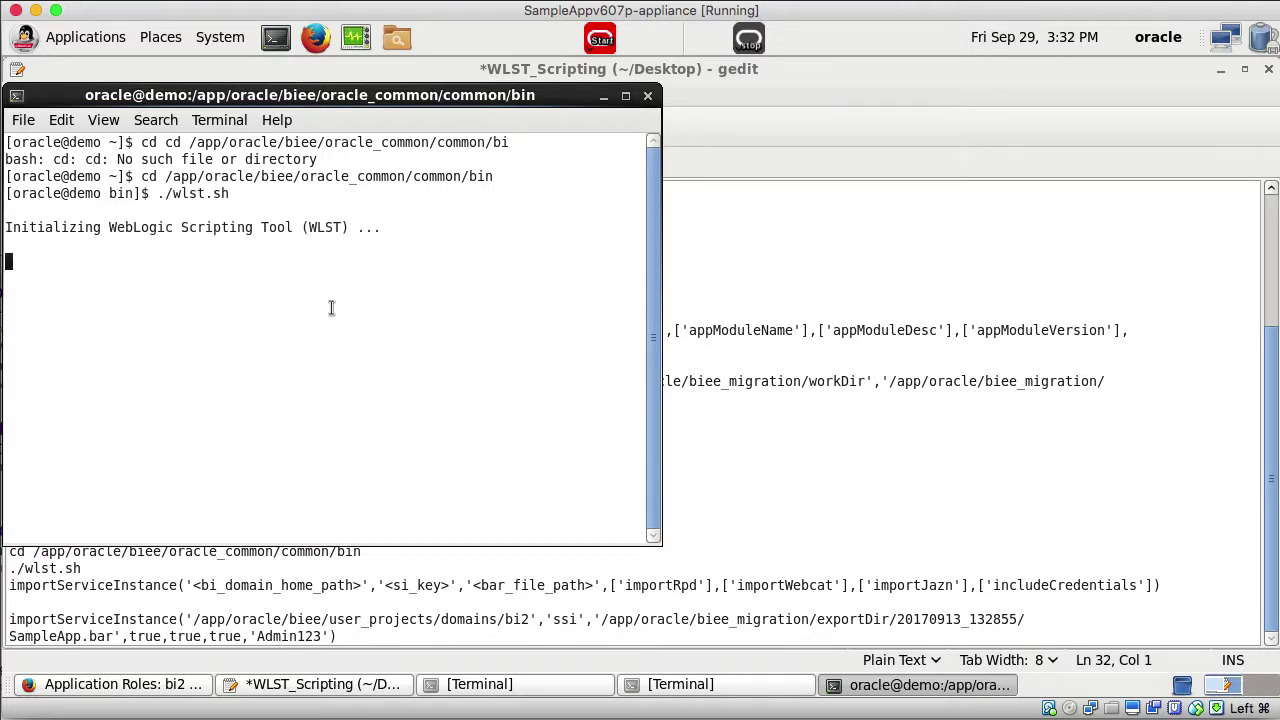
pyautogui.hotkey('alt', 'Tab')
pyautogui.press('Down')
pyautogui.press('Down')
pyautogui.press('Down')
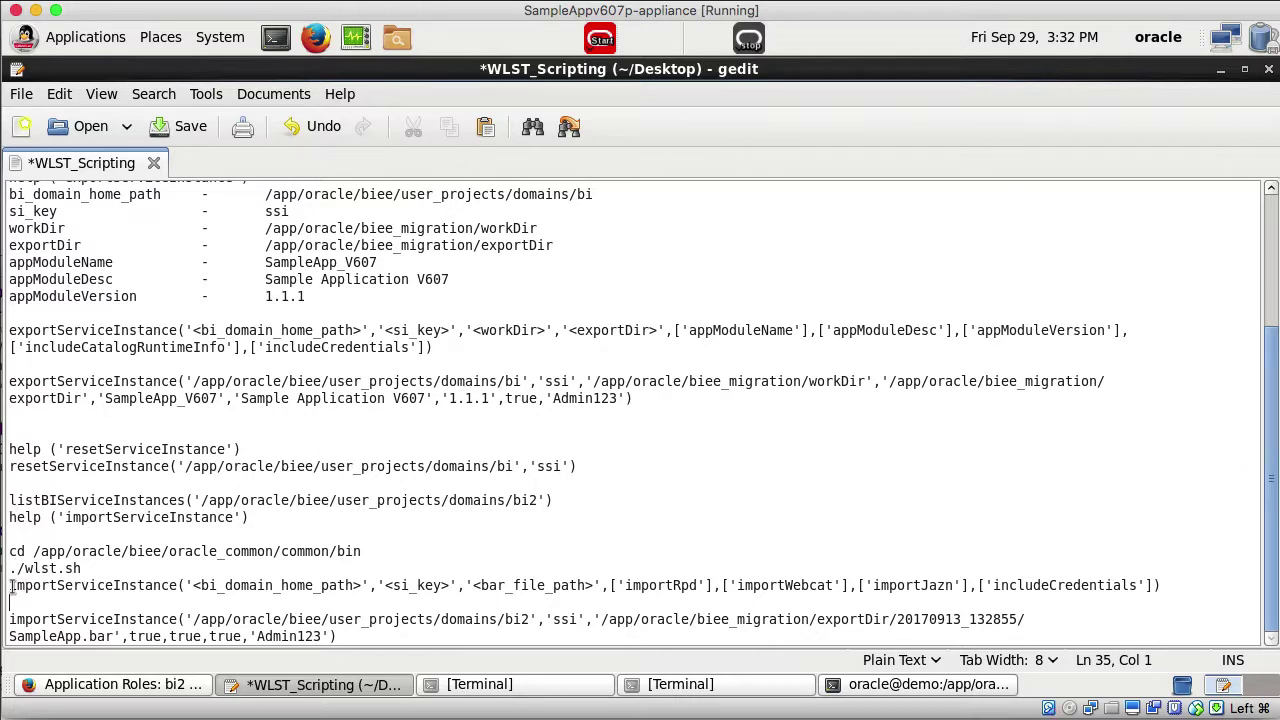
# Highlight the importServiceInstance name, its help line and its parameter list in the script
pyautogui.moveTo(9, 585); pyautogui.dragTo(173, 585)
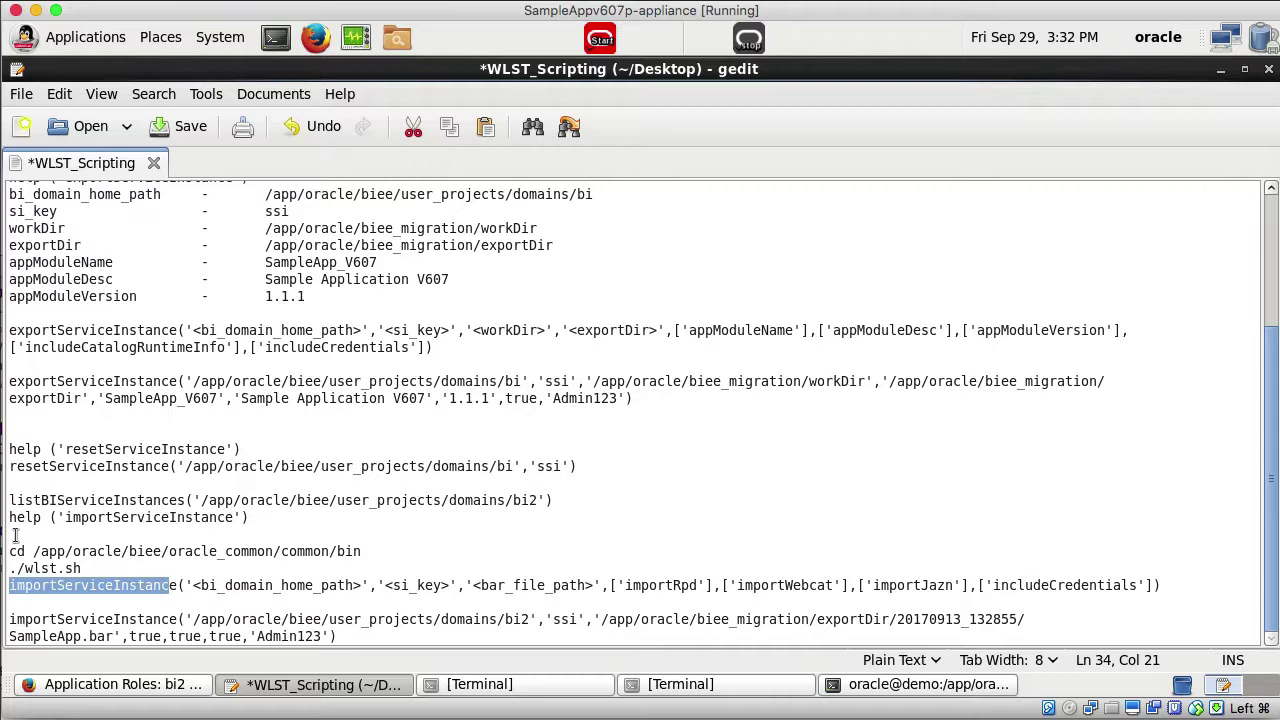
pyautogui.moveTo(9, 517); pyautogui.dragTo(265, 518)
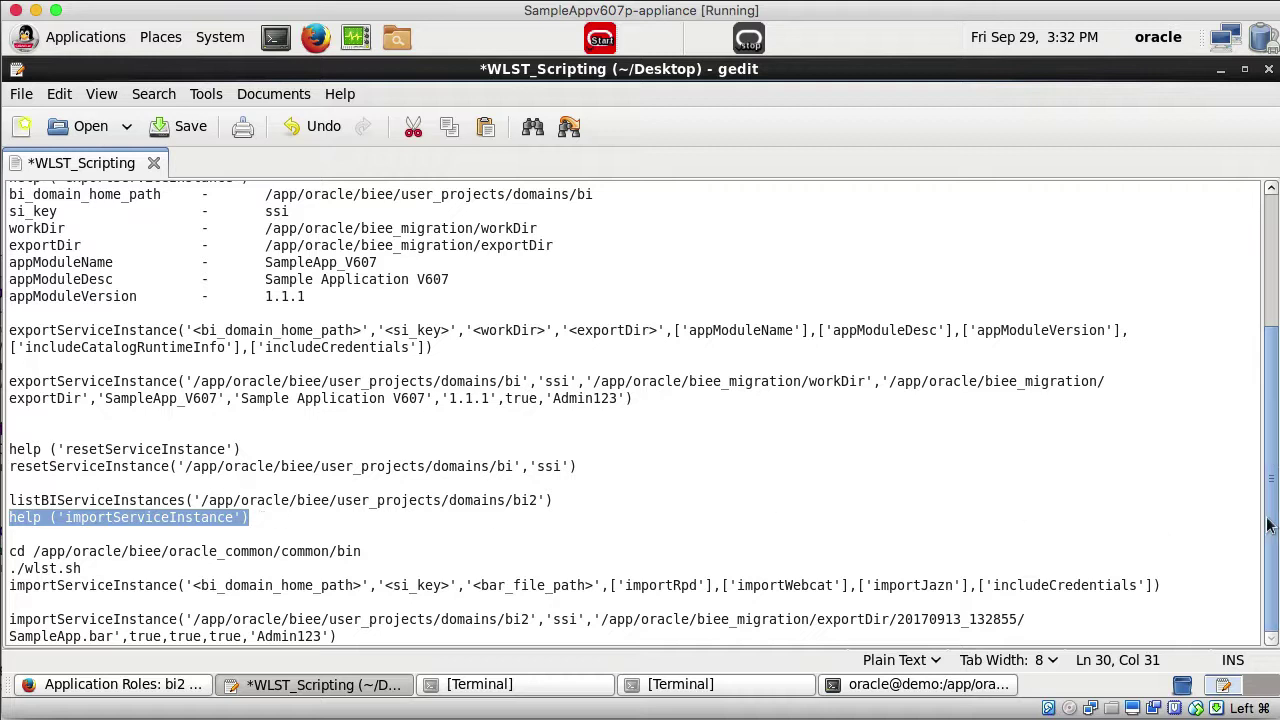
pyautogui.moveTo(57, 585); pyautogui.dragTo(1162, 588)
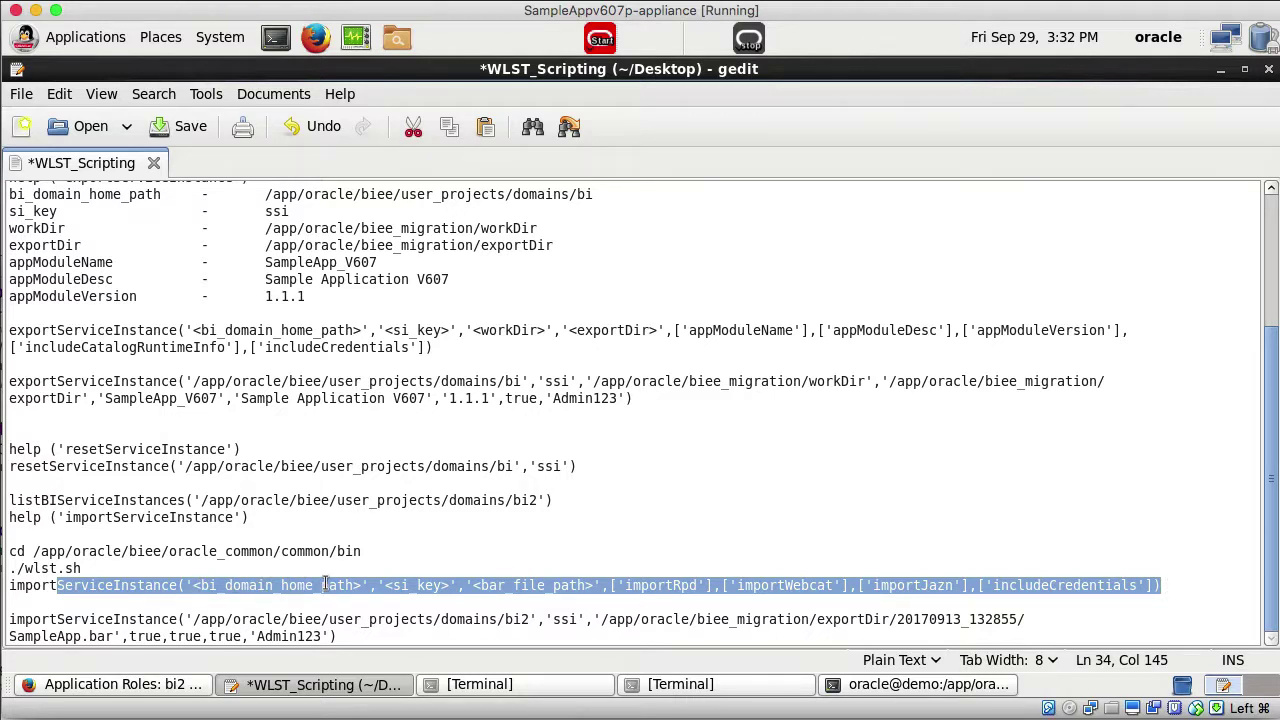
# Insert _V607 into the bi2 import command's bar file name to make SampleApp_V607.bar
pyautogui.click(464, 640)
pyautogui.click(531, 620)
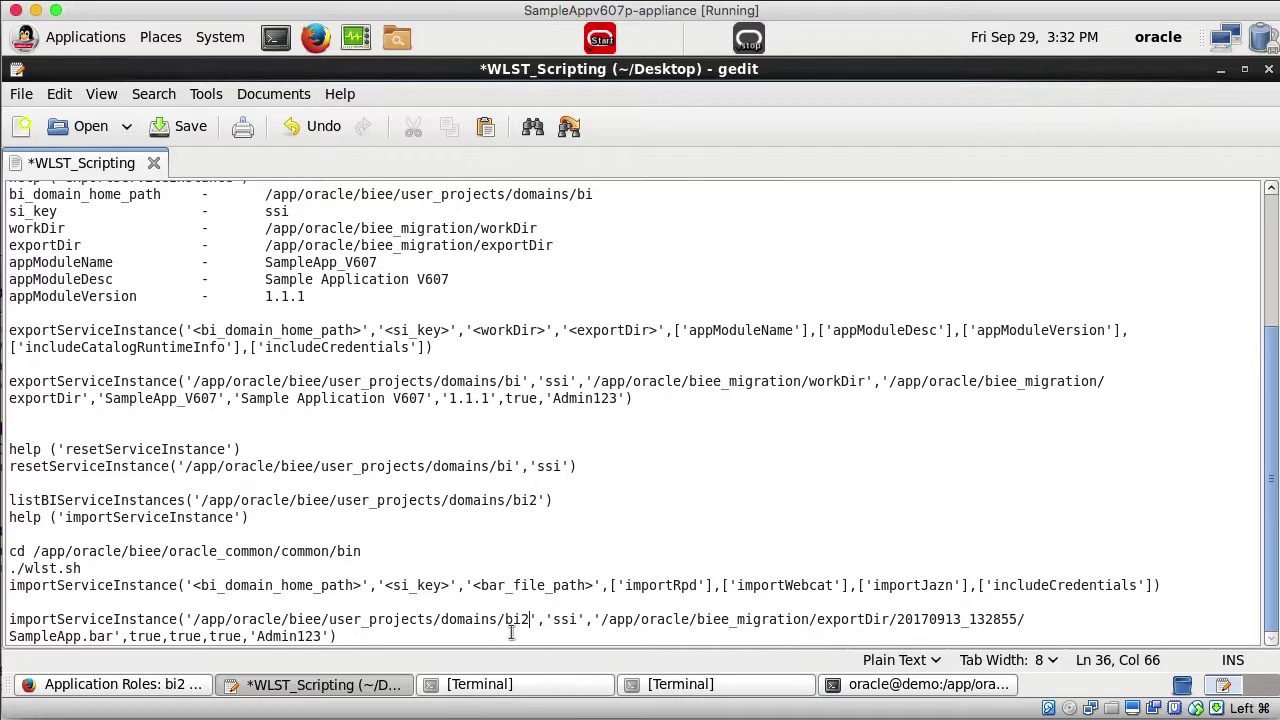
pyautogui.press('Right')
pyautogui.press('Right')
pyautogui.press('Right')
pyautogui.press('Right')
pyautogui.click(58, 636)
pyautogui.click(80, 636)
pyautogui.write('_')
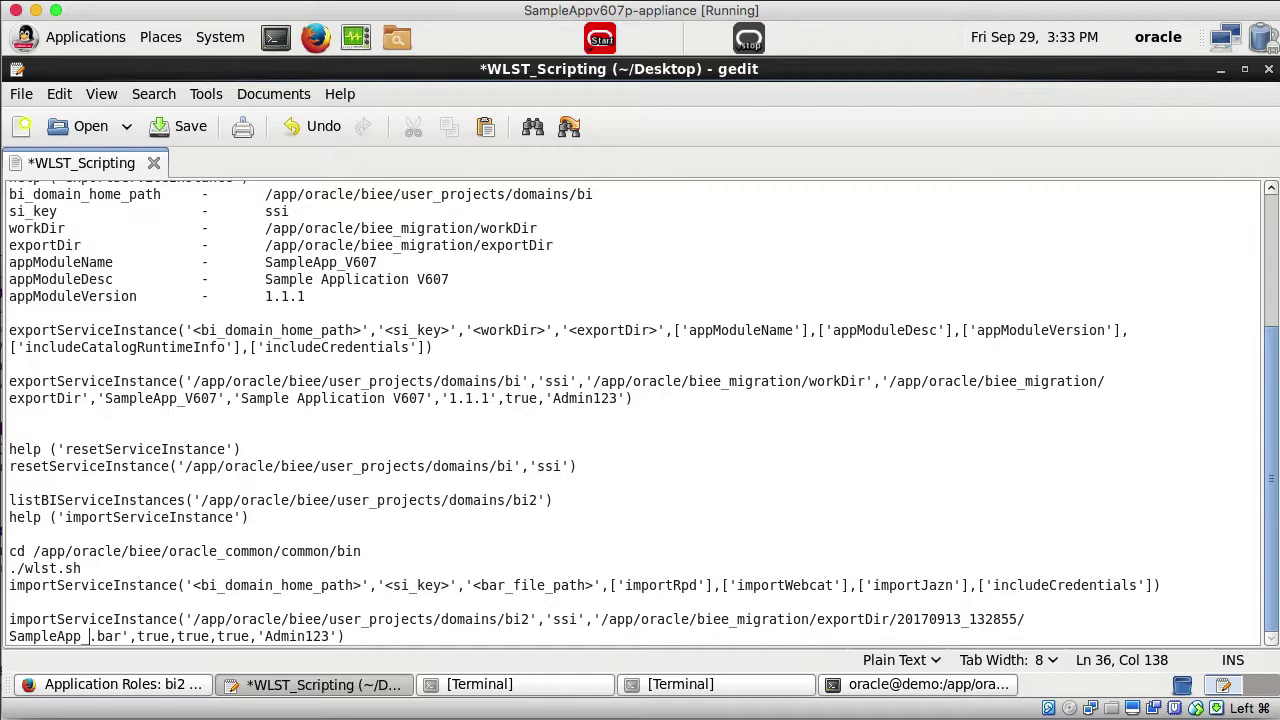
pyautogui.write('V607')
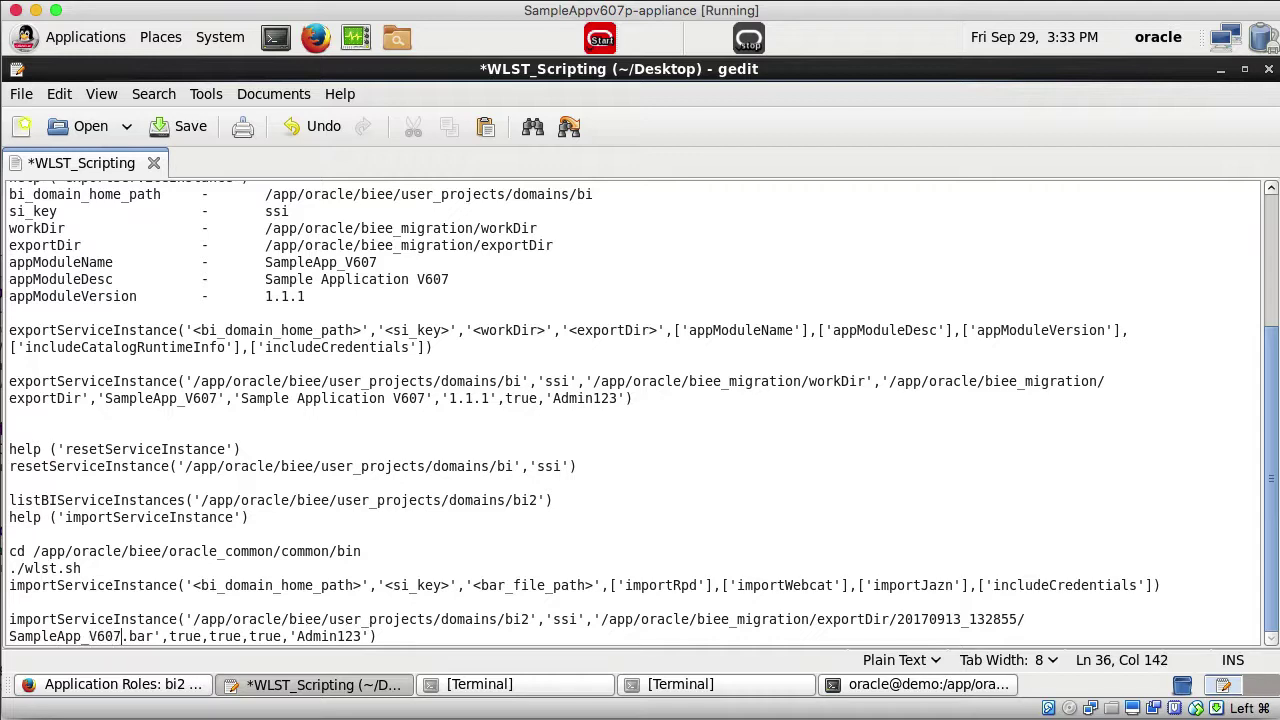
# Confirm SampleApp_V607.bar is in oracle/biee_migration/exportDir/20170913_132855, then return to the gedit WLST script
pyautogui.click(396, 37)
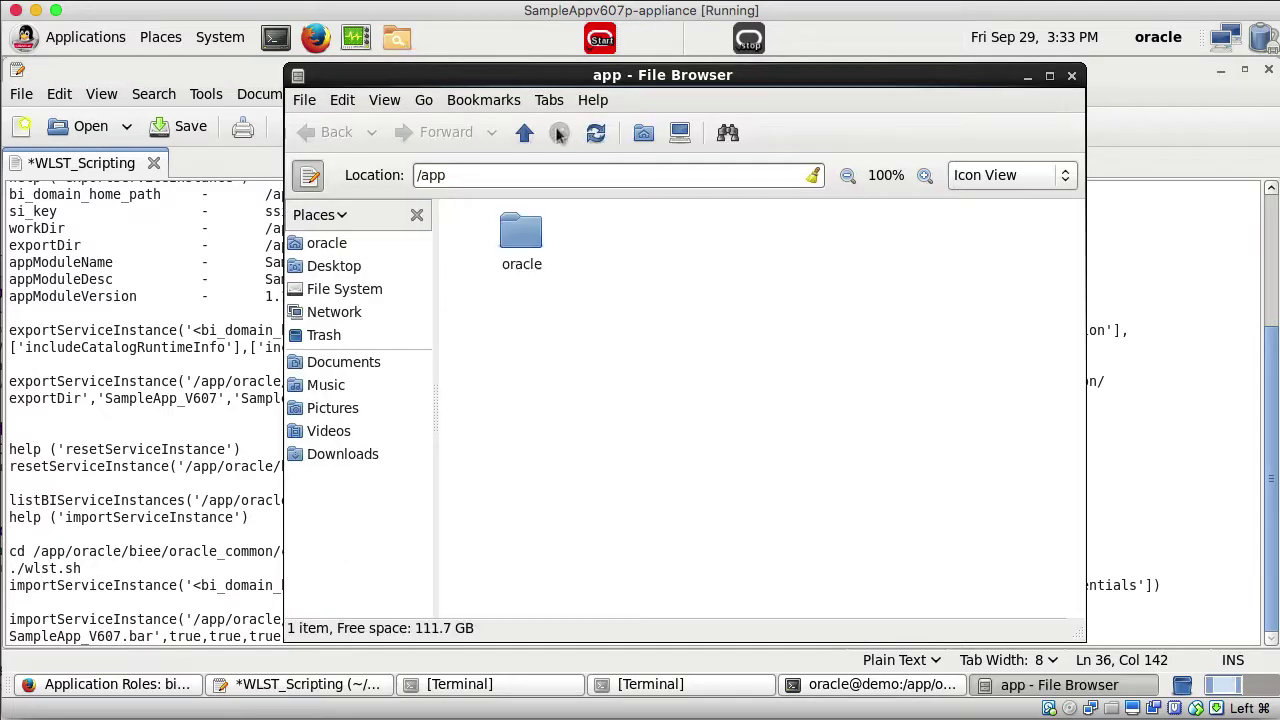
pyautogui.doubleClick(520, 232)
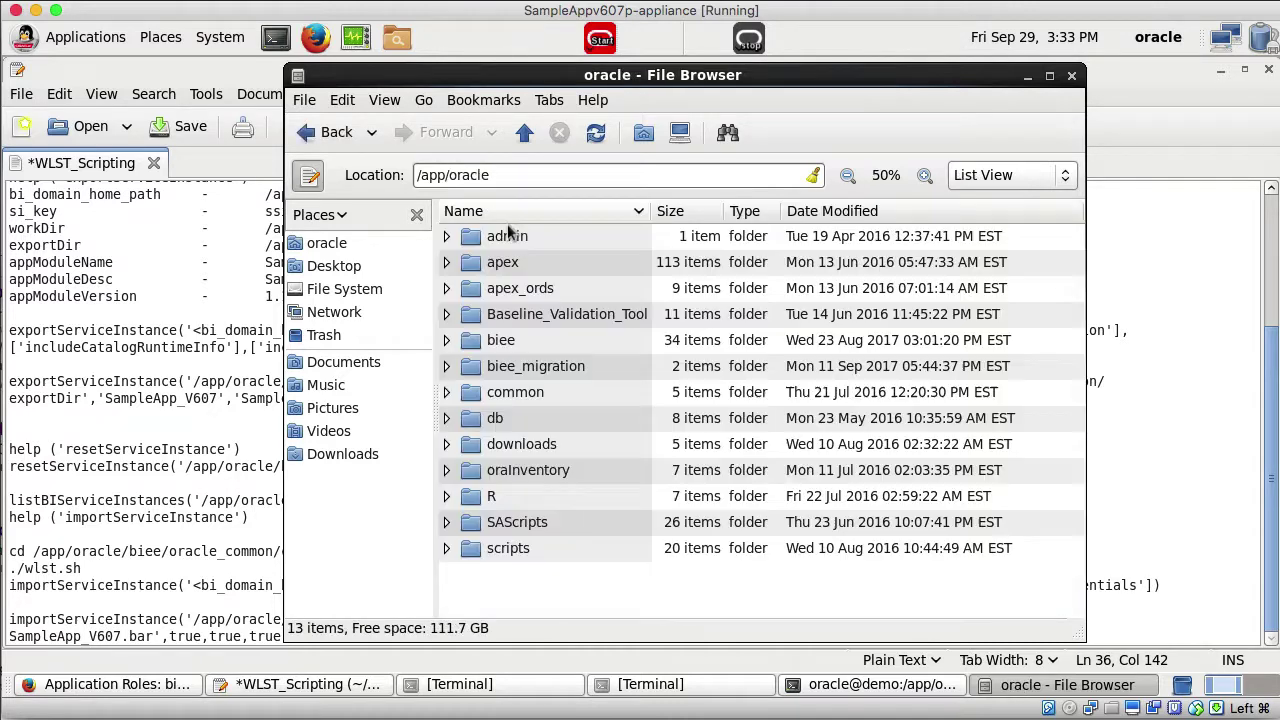
pyautogui.doubleClick(548, 368)
pyautogui.click(518, 240)
pyautogui.doubleClick(518, 240)
pyautogui.doubleClick(518, 238)
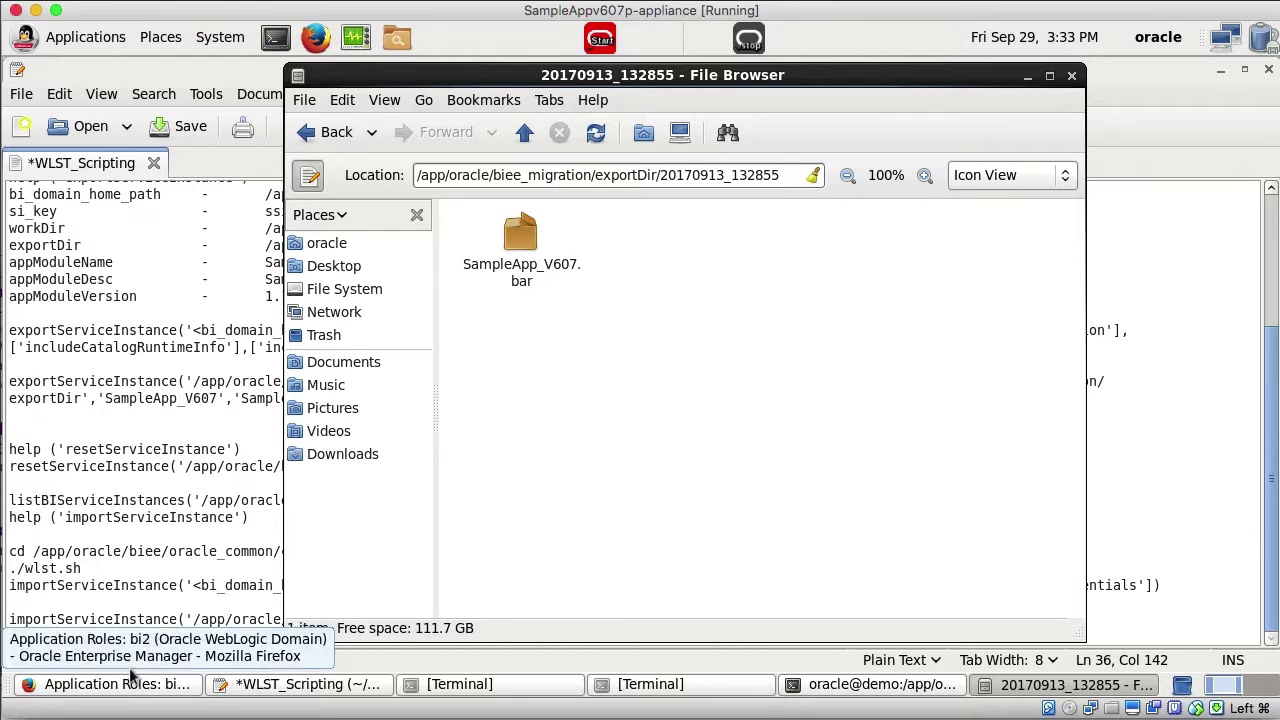
pyautogui.click(170, 636)
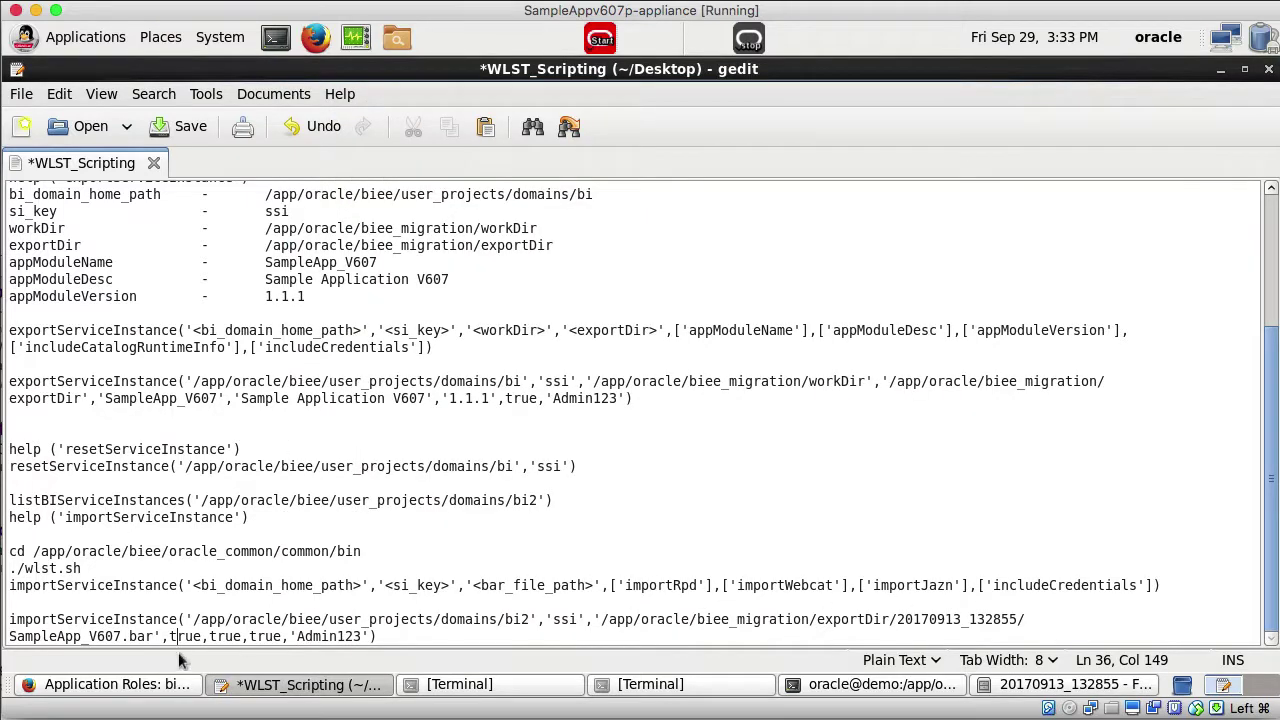
# Check the importWebcat, importJazn and other true flags in the bi2 import command
pyautogui.click(227, 636)
pyautogui.click(910, 585)
pyautogui.click(789, 585)
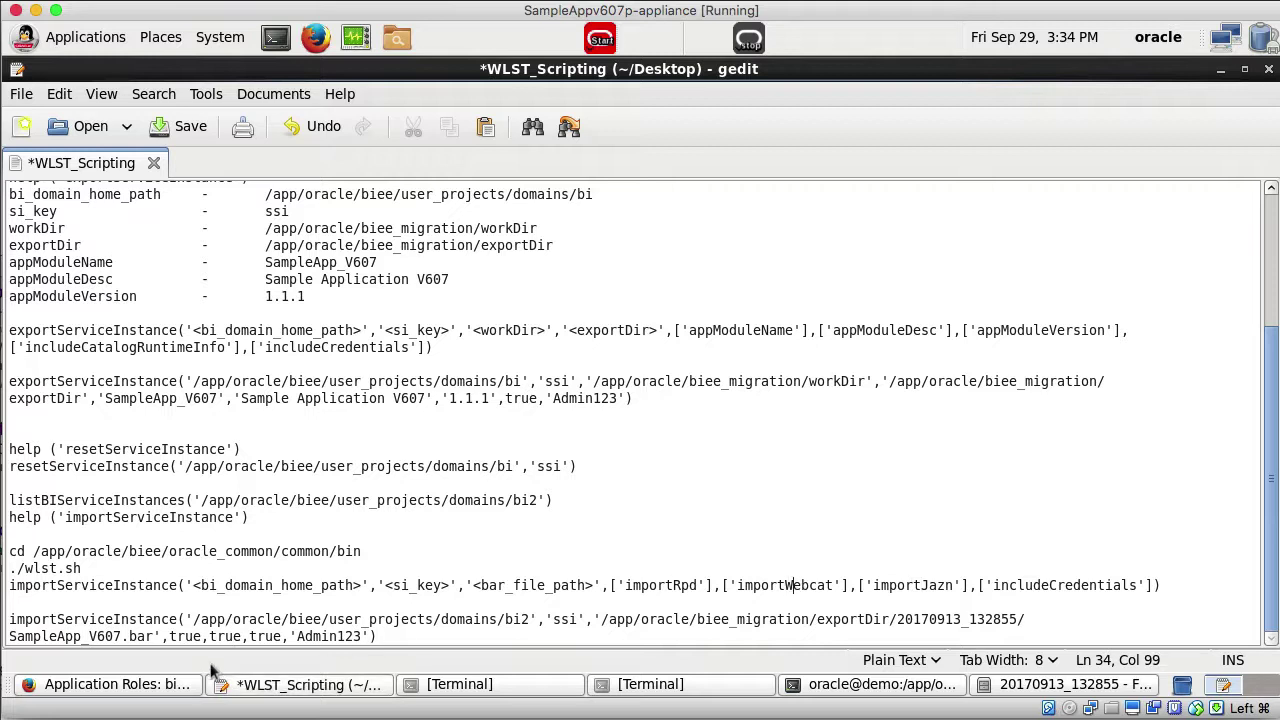
pyautogui.click(275, 636)
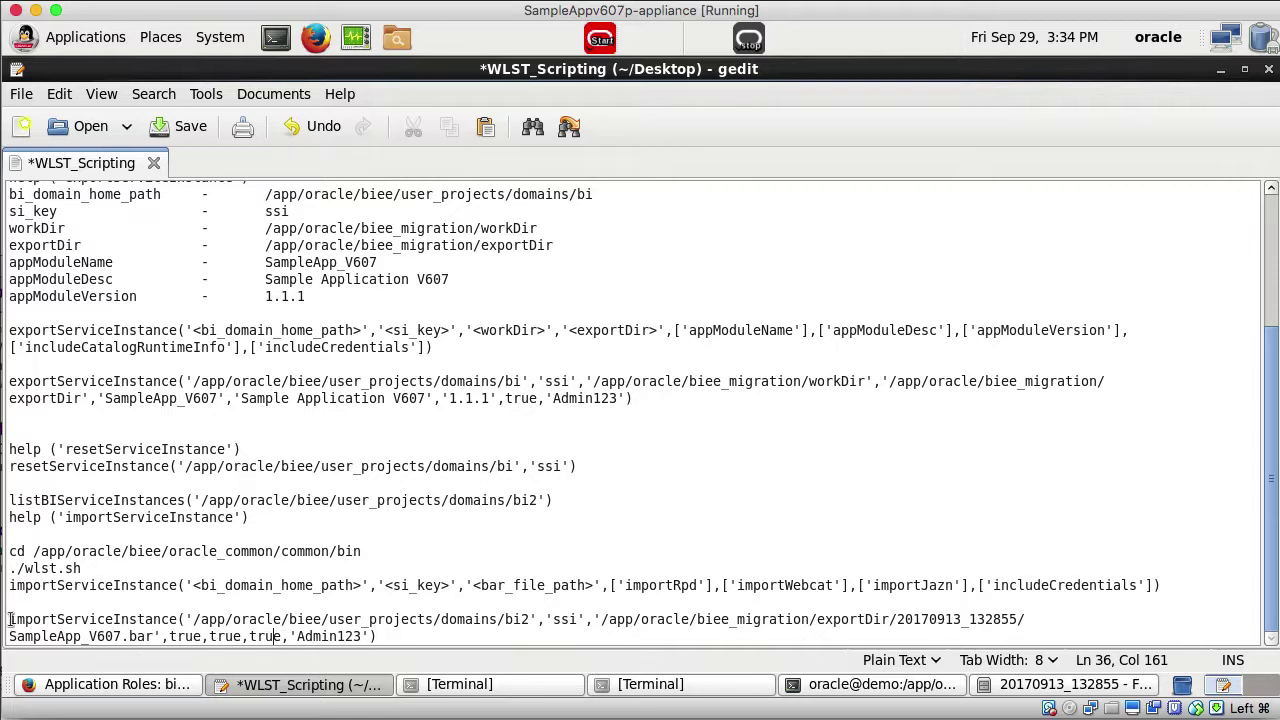
# Copy the full bi2 importServiceInstance command for SampleApp_V607.bar
pyautogui.moveTo(9, 620); pyautogui.dragTo(398, 638)
pyautogui.rightClick(298, 627)
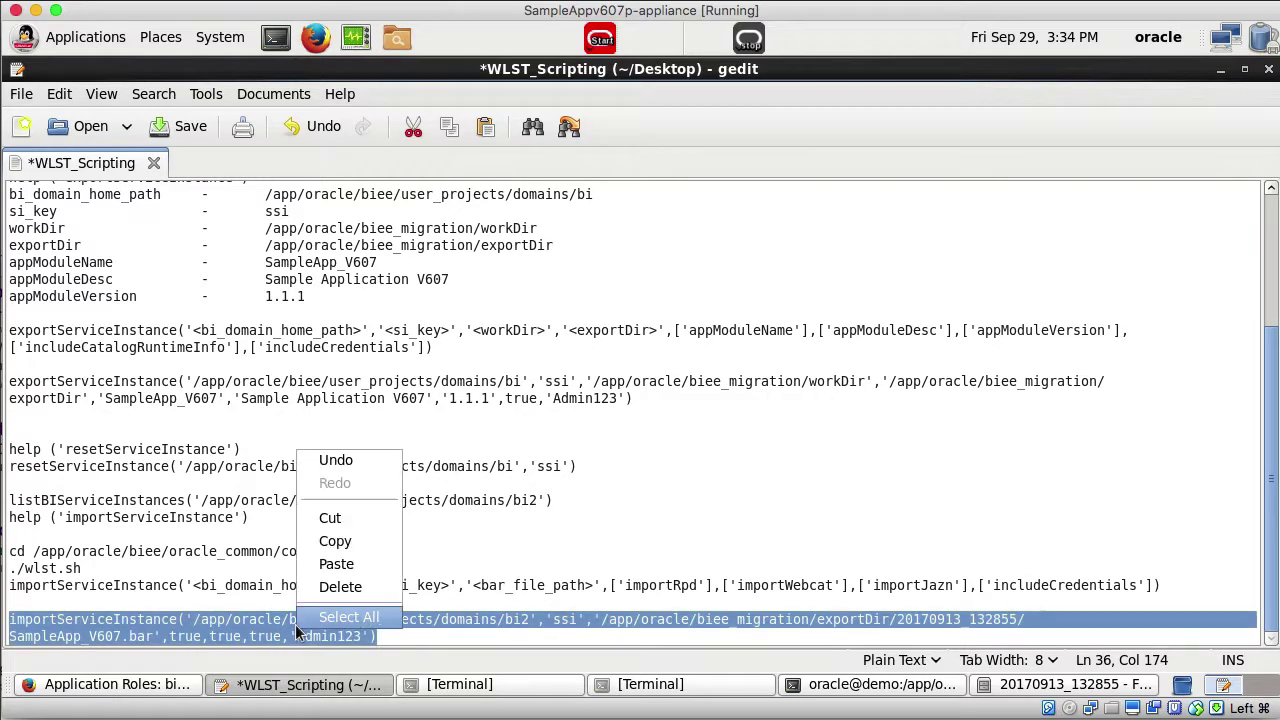
pyautogui.click(345, 540)
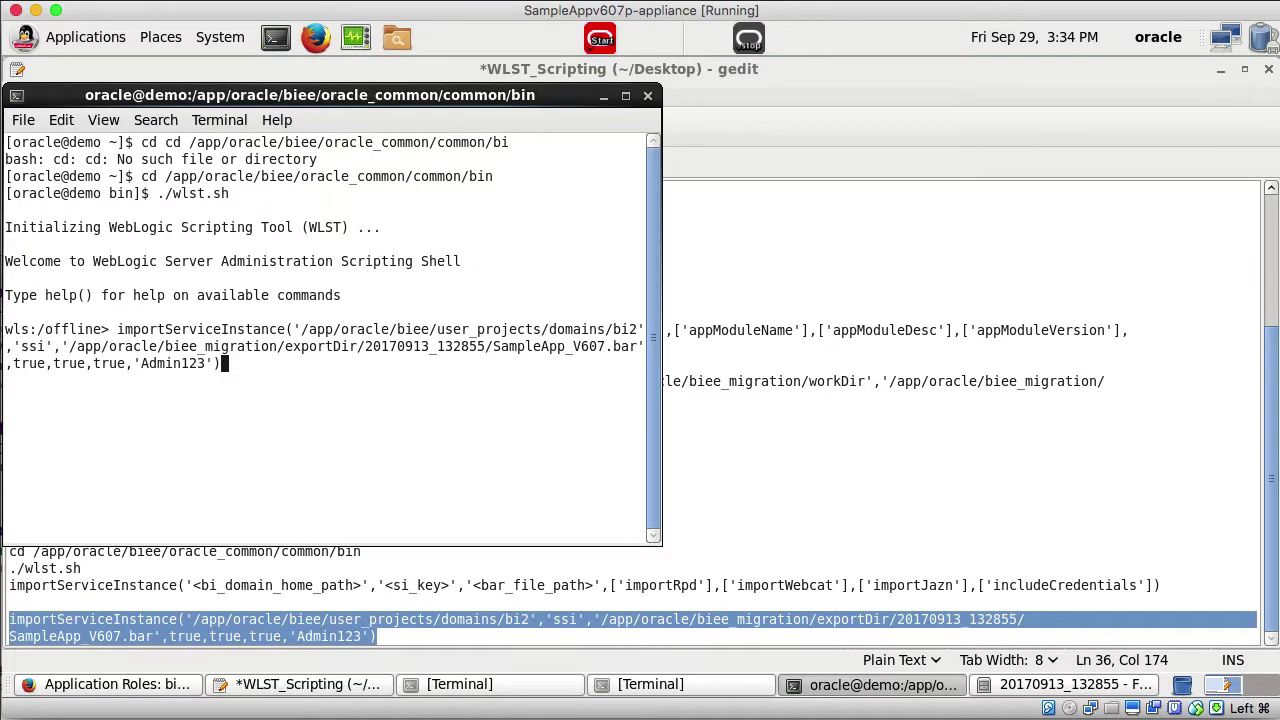
# Run the importServiceInstance command for bi2 and wait for 'Finished Import Service Instance'
pyautogui.press('Return')
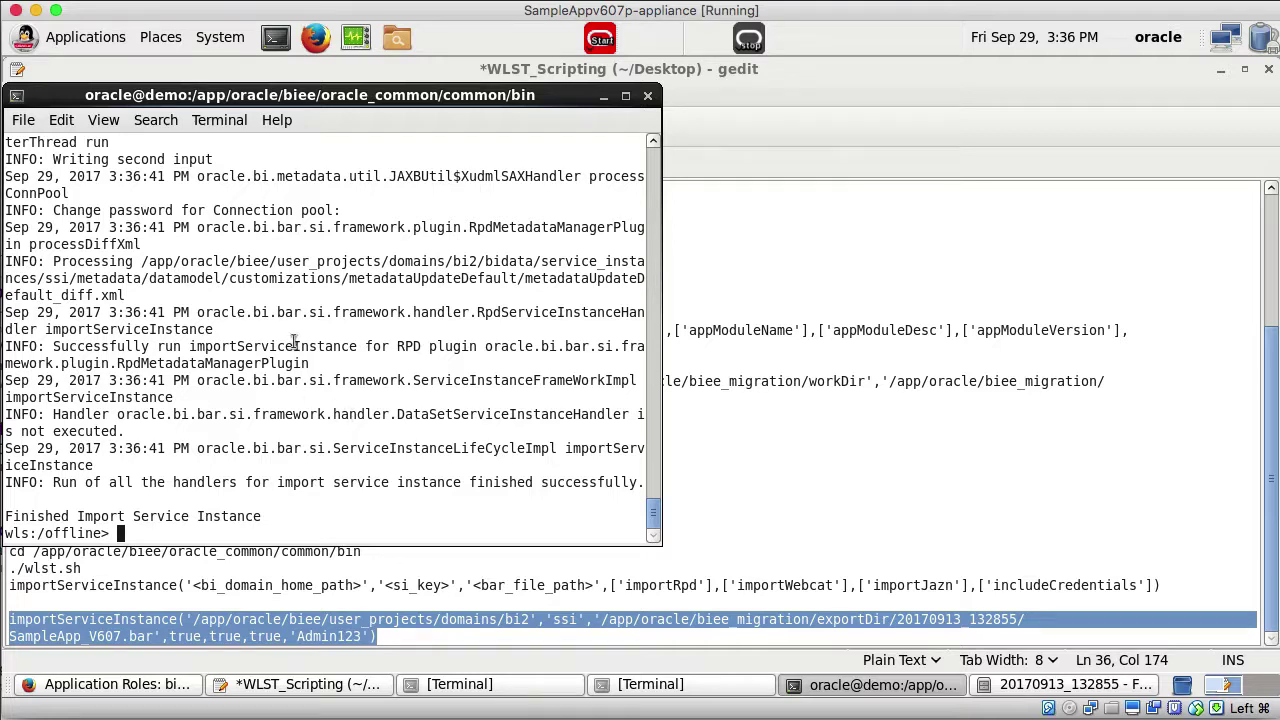
pyautogui.click(115, 684)
# Sign out of Oracle BI, sign back in with the saved administrator ID, and open the Catalog
pyautogui.click(326, 132)
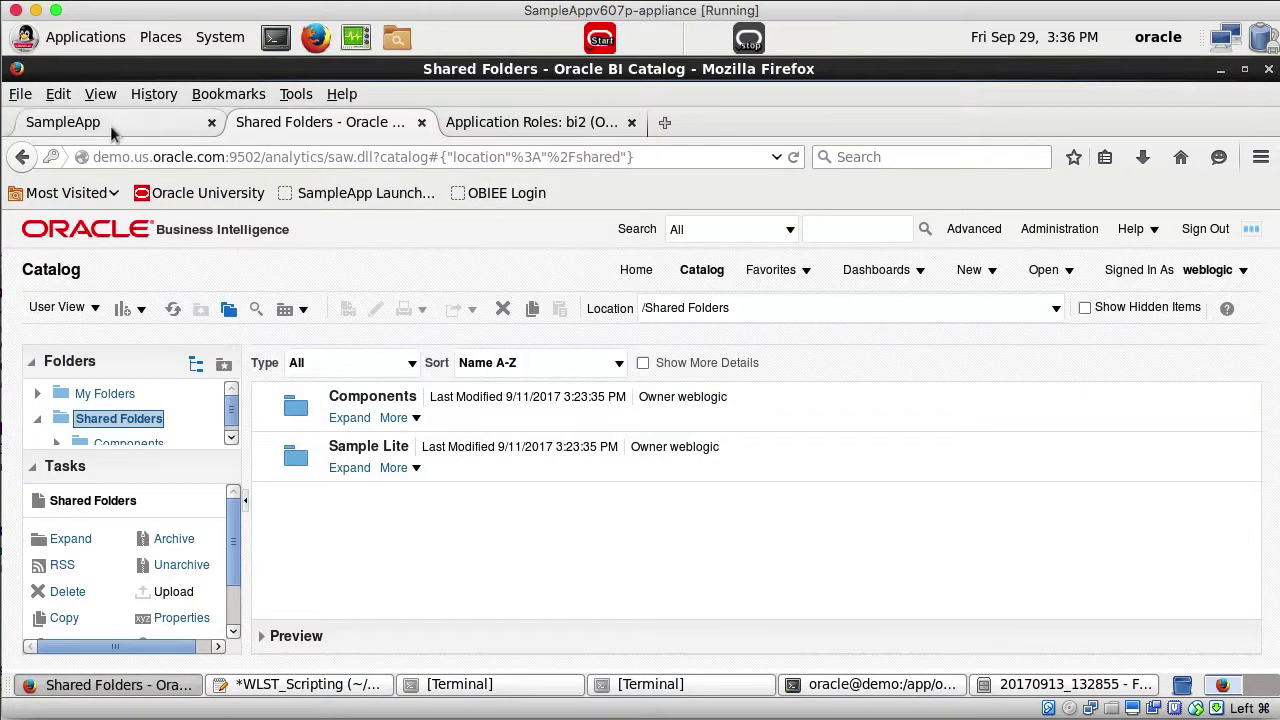
pyautogui.click(1200, 230)
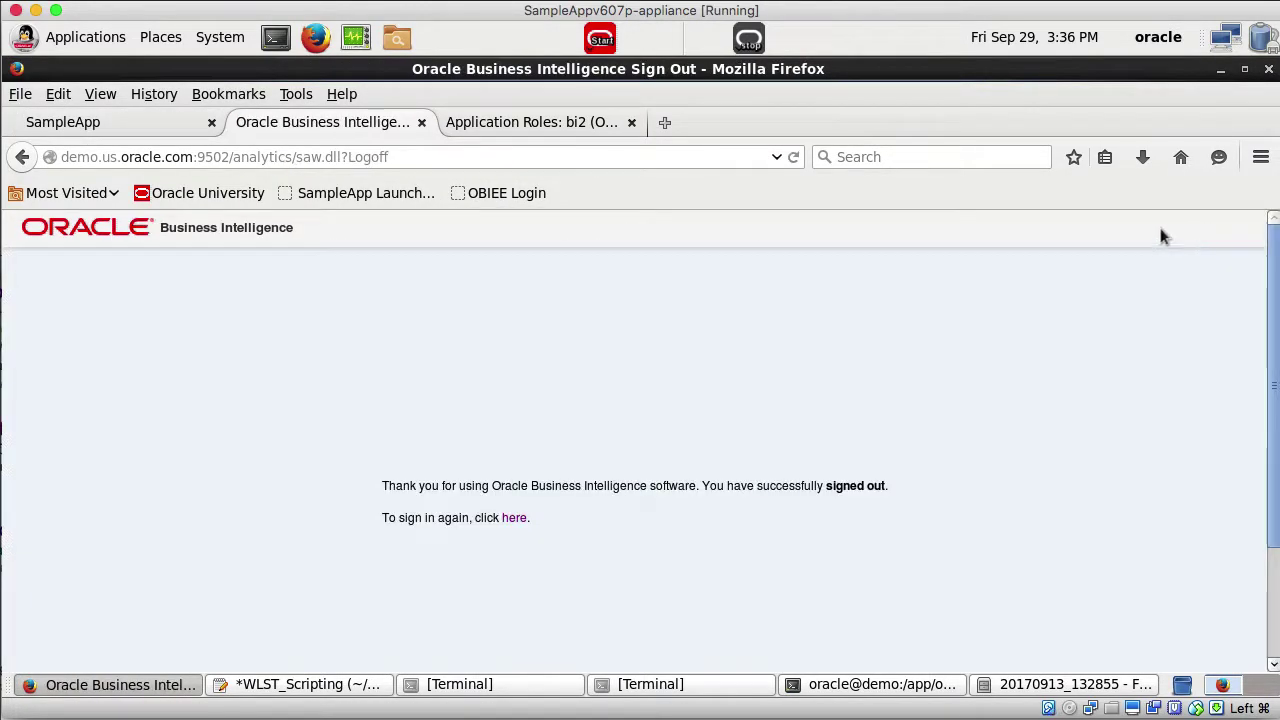
pyautogui.click(515, 521)
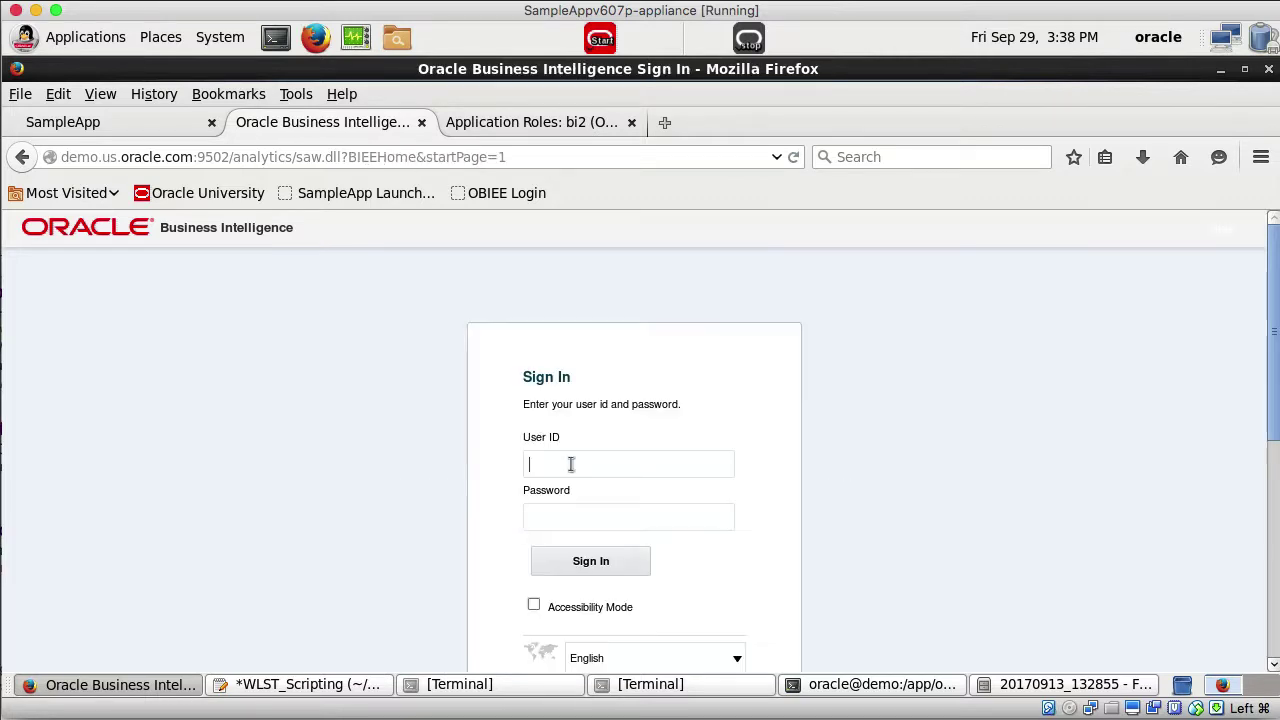
pyautogui.click(570, 464)
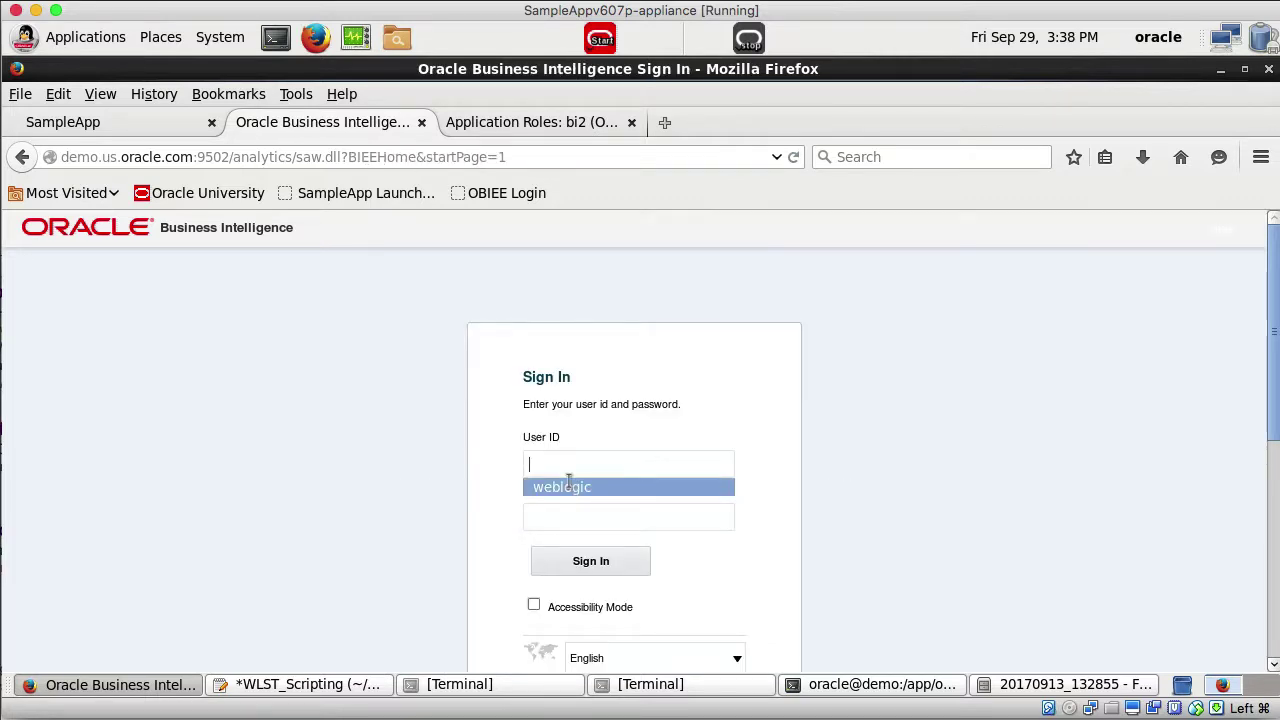
pyautogui.click(567, 487)
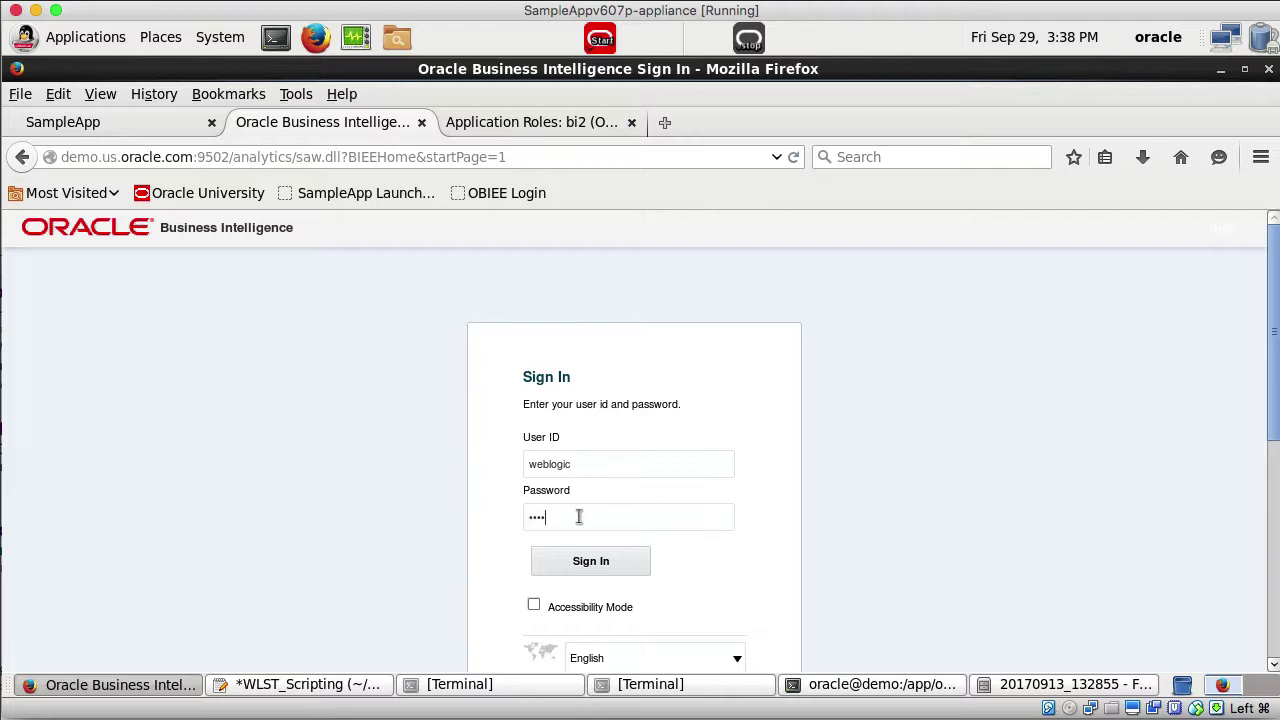
pyautogui.press('Return')
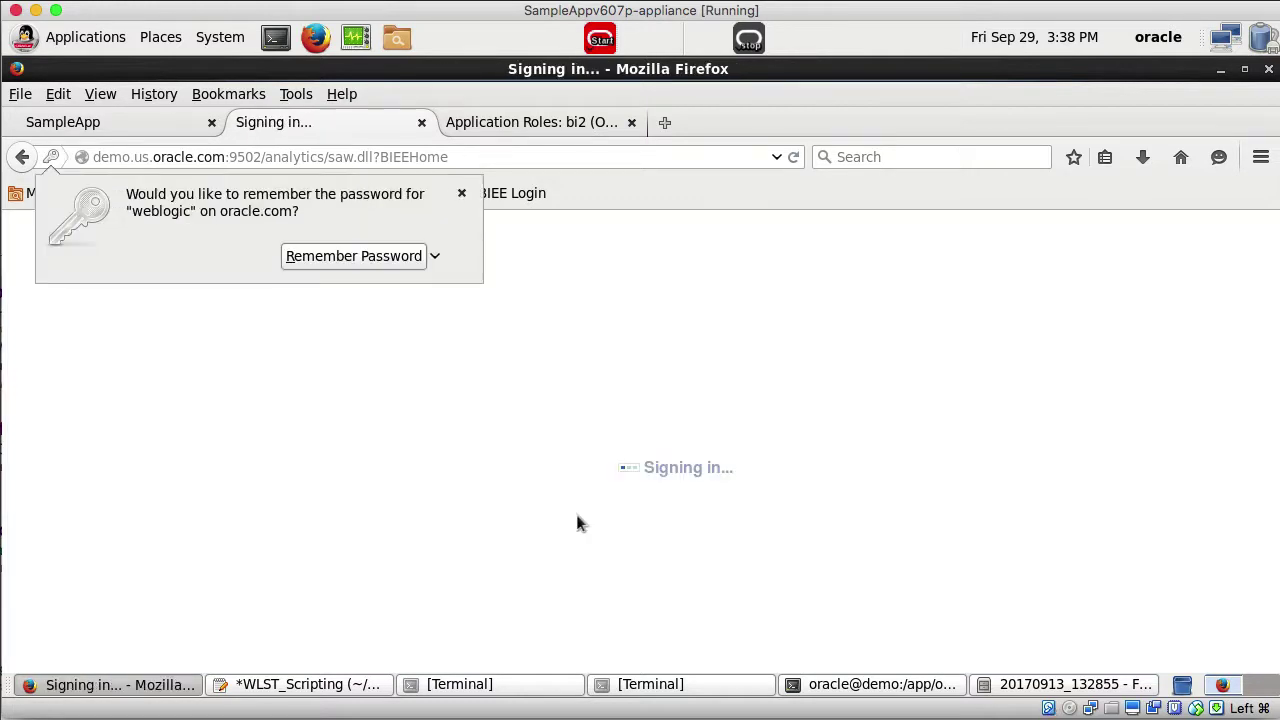
pyautogui.click(461, 194)
pyautogui.click(696, 270)
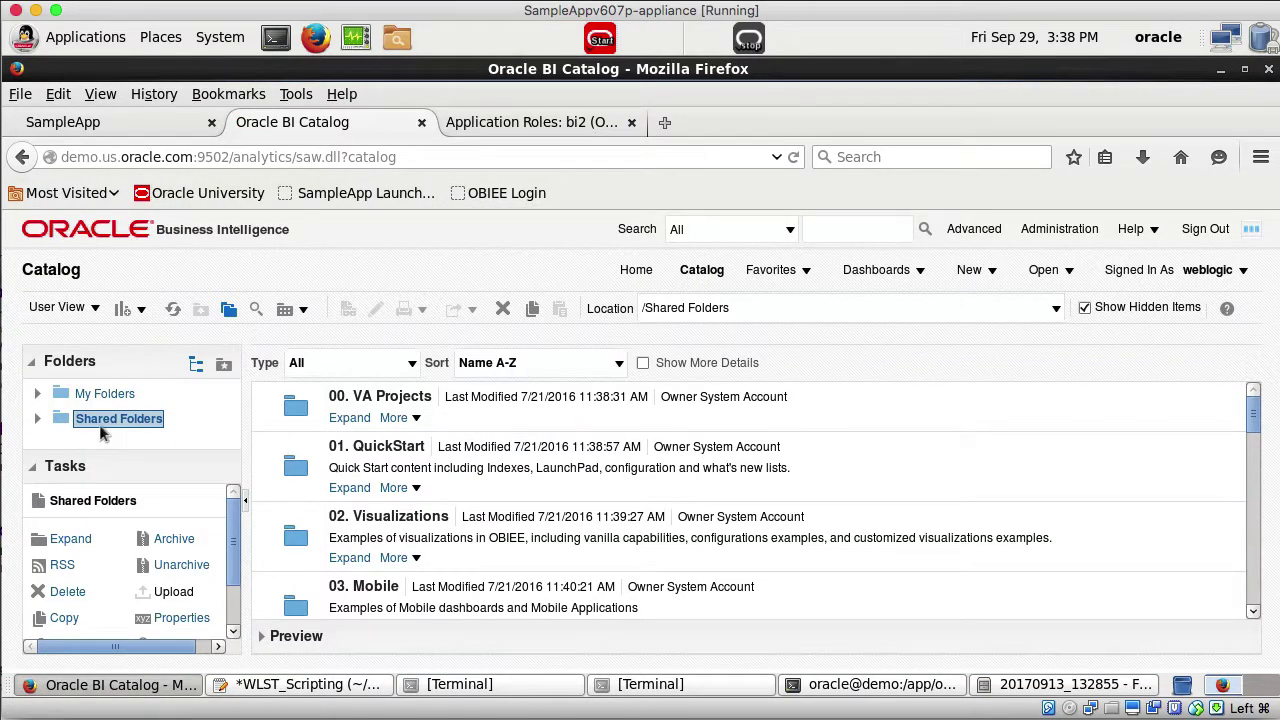
# Browse the 00. VA Projects and Advanced Analytics catalog folders, then return to Shared Folders
pyautogui.moveTo(1253, 414); pyautogui.dragTo(1220, 383)
pyautogui.click(350, 418)
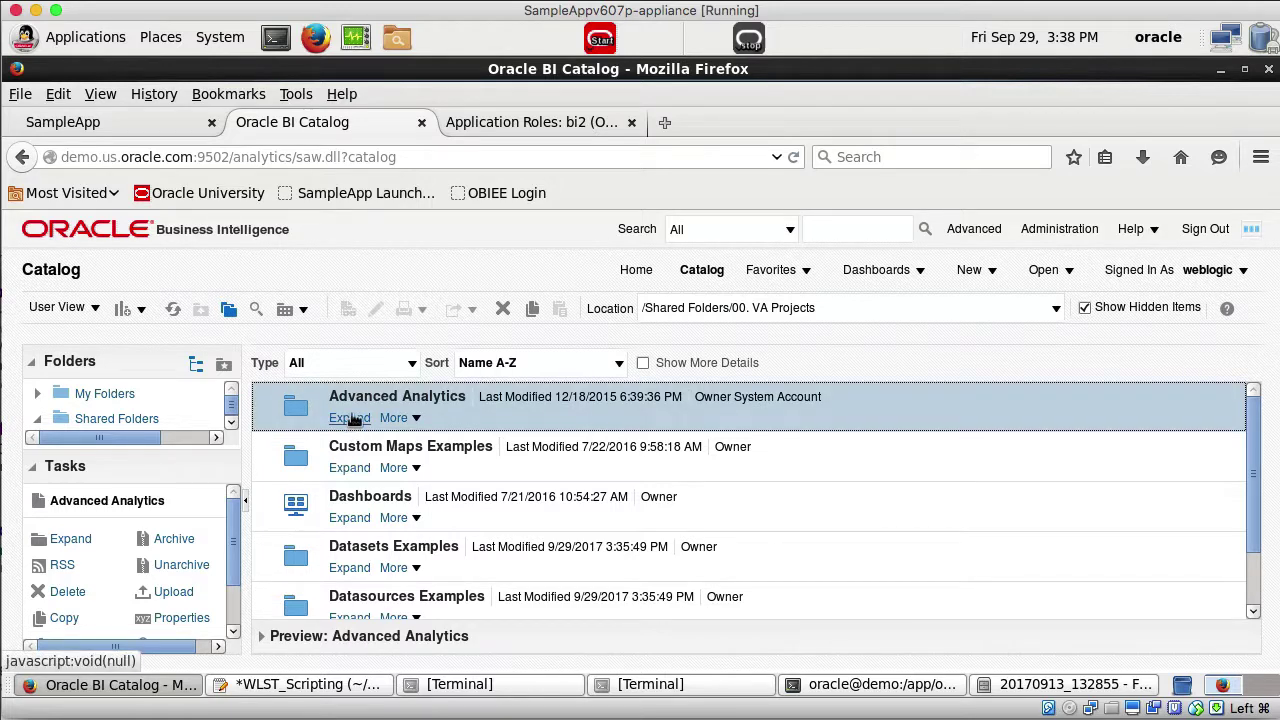
pyautogui.click(349, 418)
pyautogui.click(104, 419)
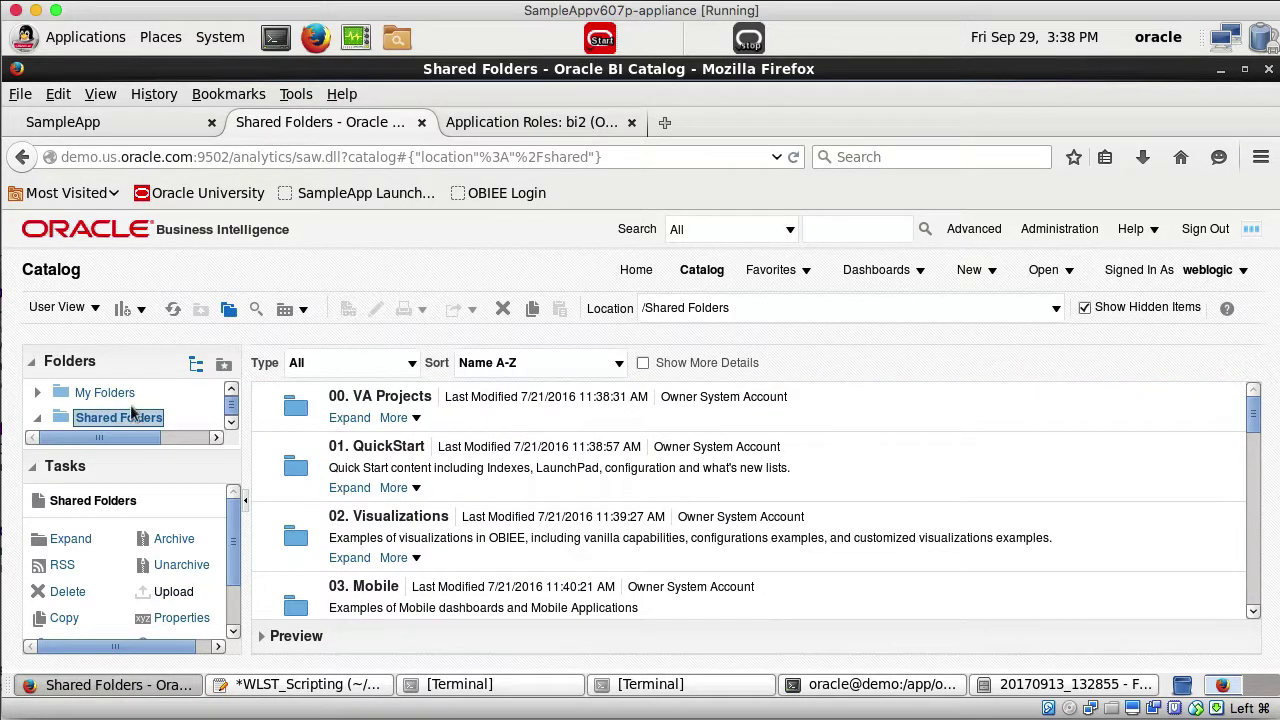
# Open the # of Orders by Region analysis from Demos Business Story > Analyses
pyautogui.scroll(-5, 371, 420)
pyautogui.click(345, 465)
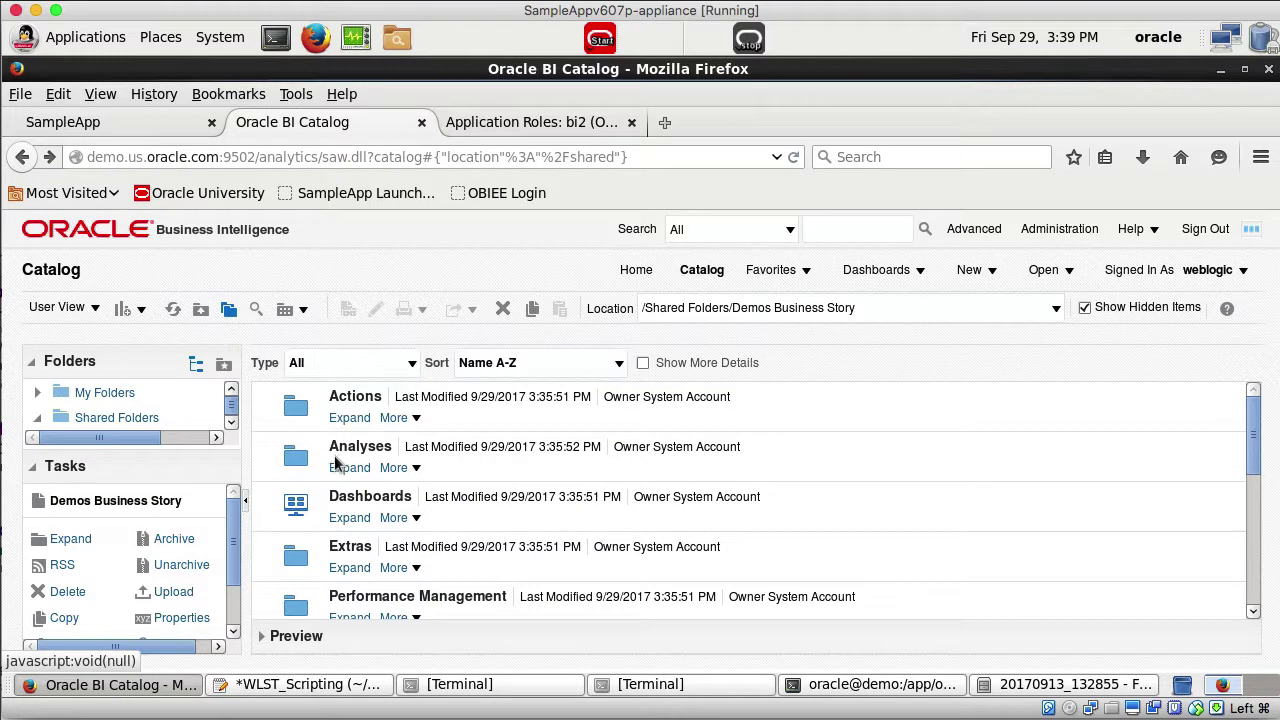
pyautogui.click(345, 468)
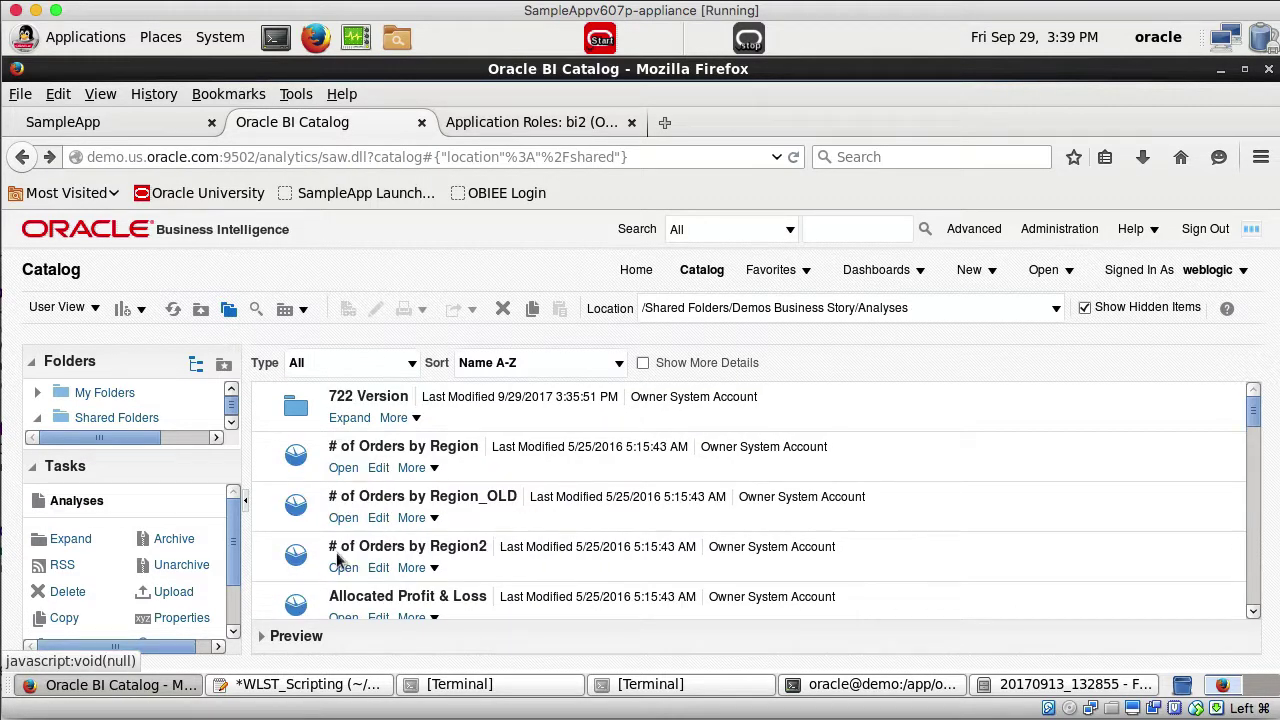
pyautogui.click(342, 468)
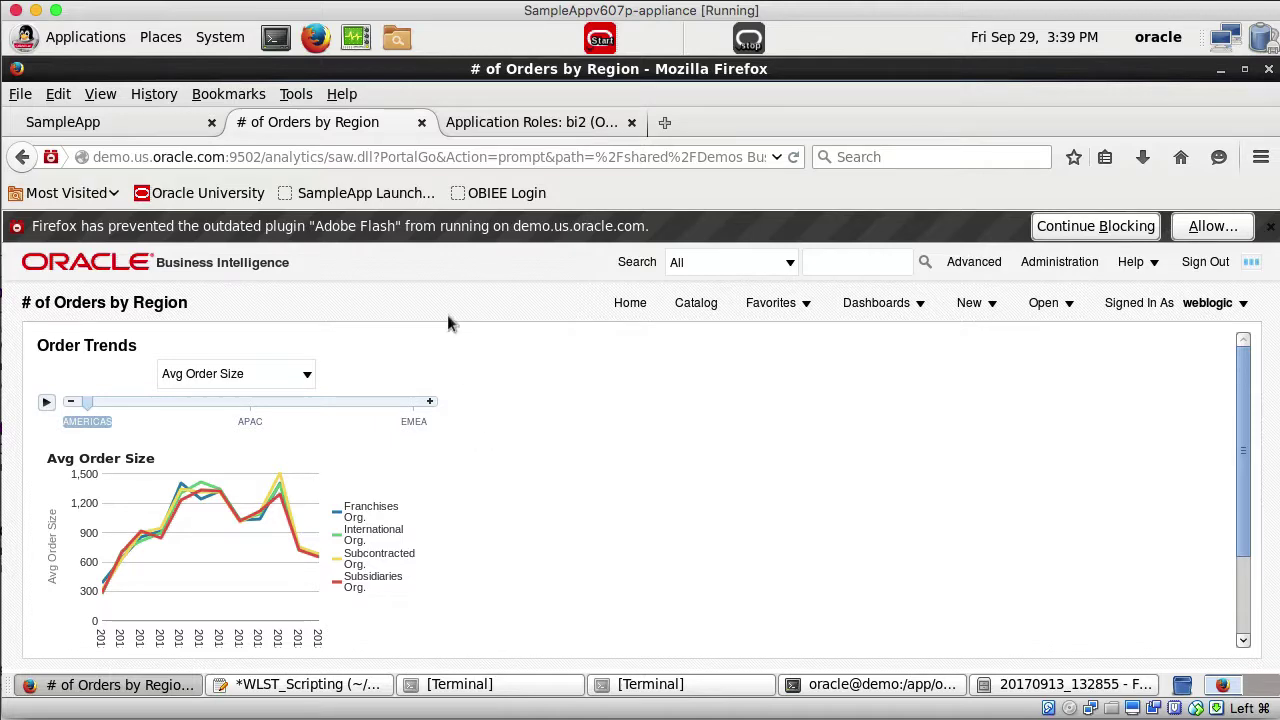
pyautogui.hotkey('ctrl', 'pageup')
# Log out of Enterprise Manager and sign back in with the saved administrator name and its password
pyautogui.click(455, 130)
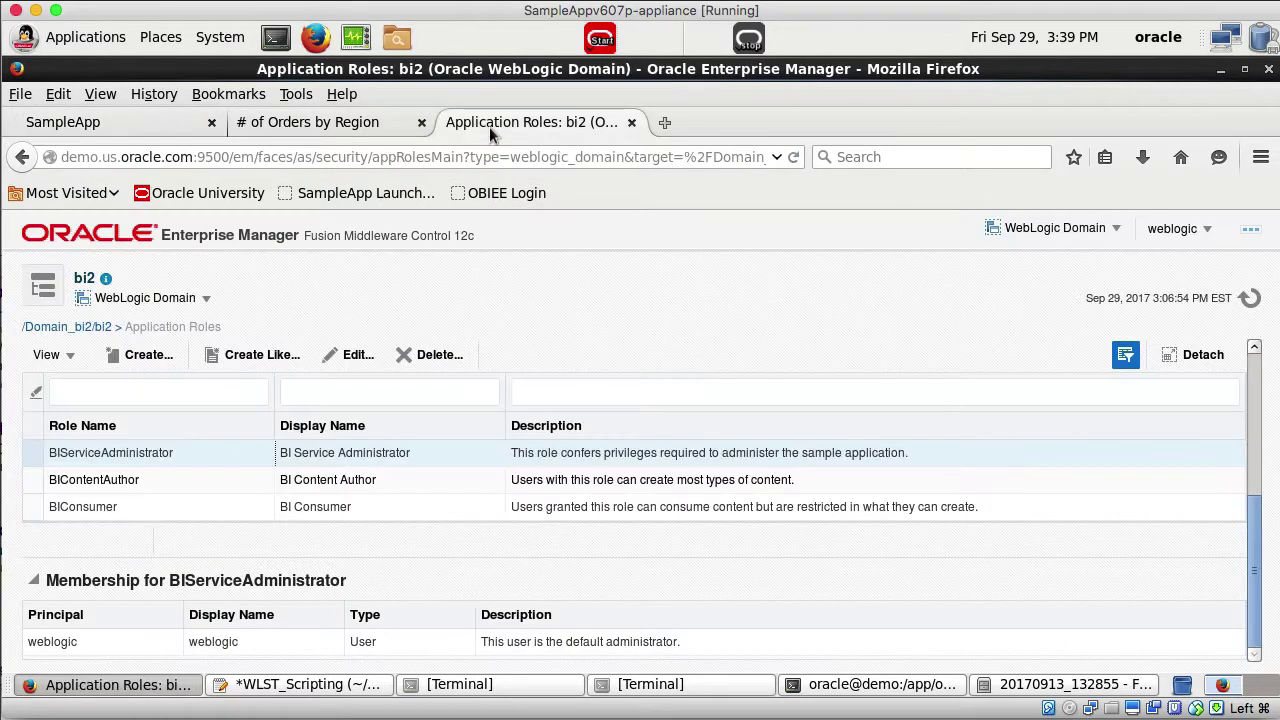
pyautogui.click(1180, 228)
pyautogui.click(1015, 352)
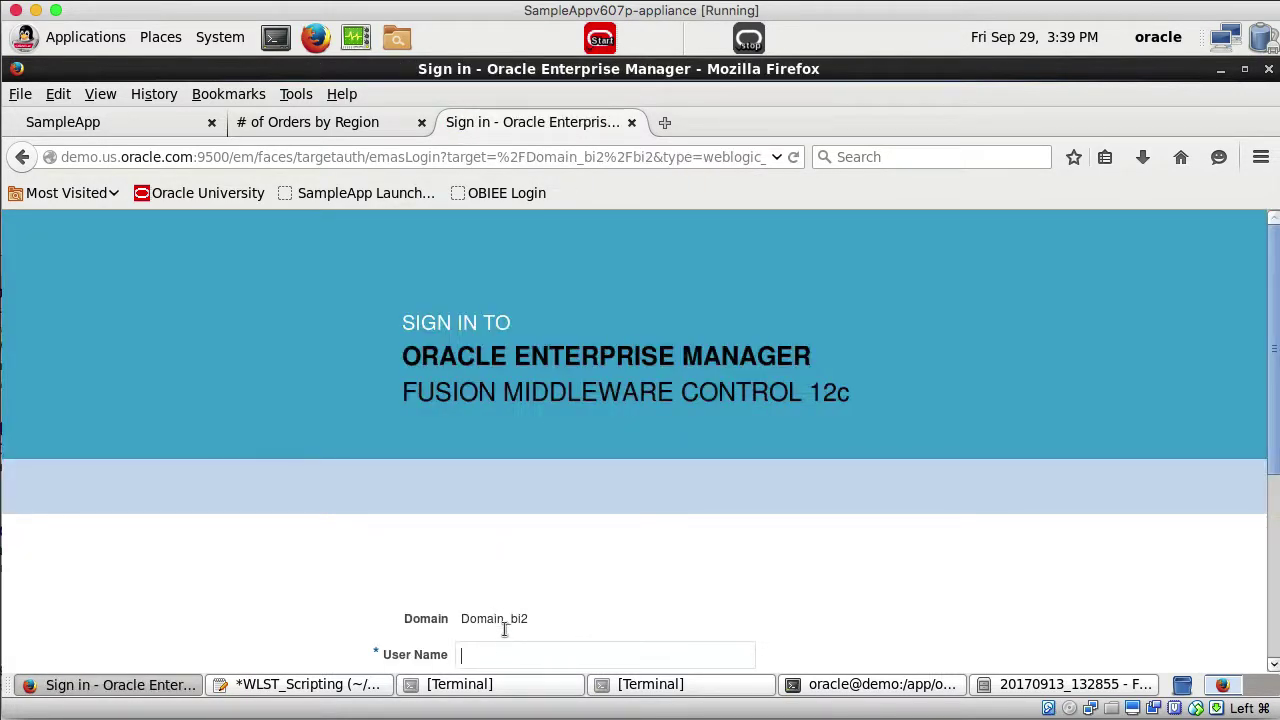
pyautogui.scroll(-3, 502, 615)
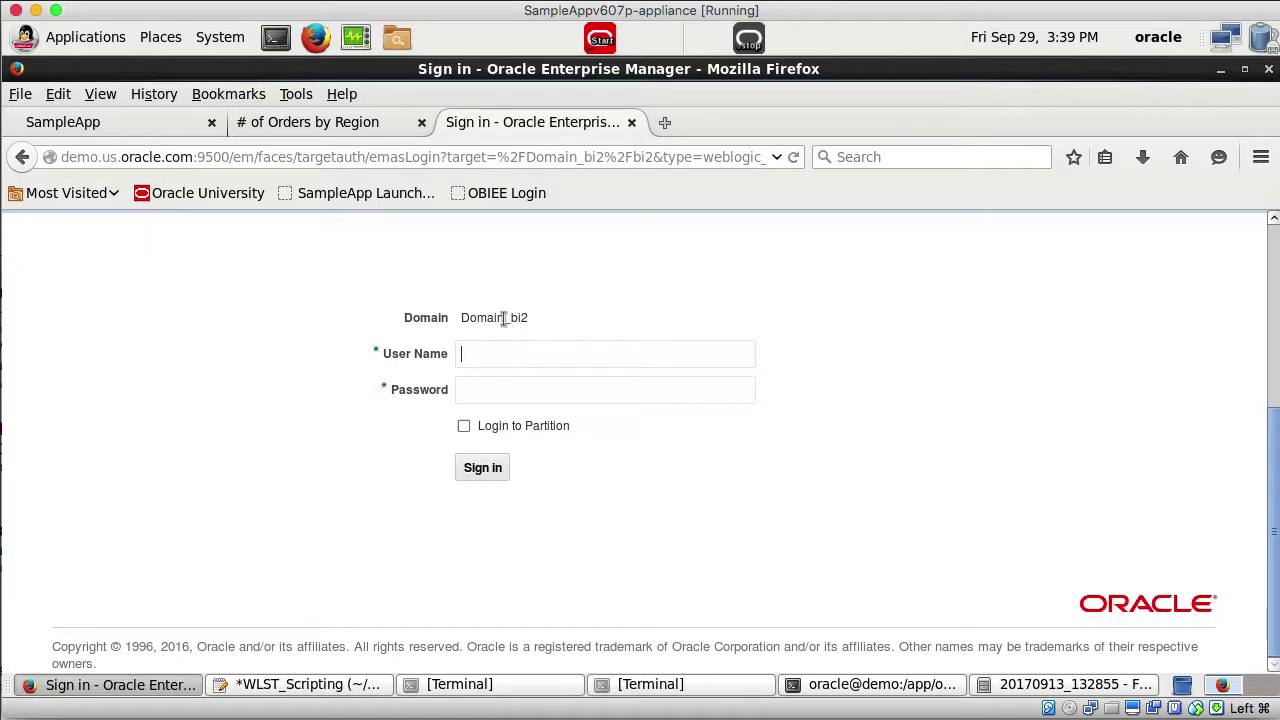
pyautogui.click(491, 358)
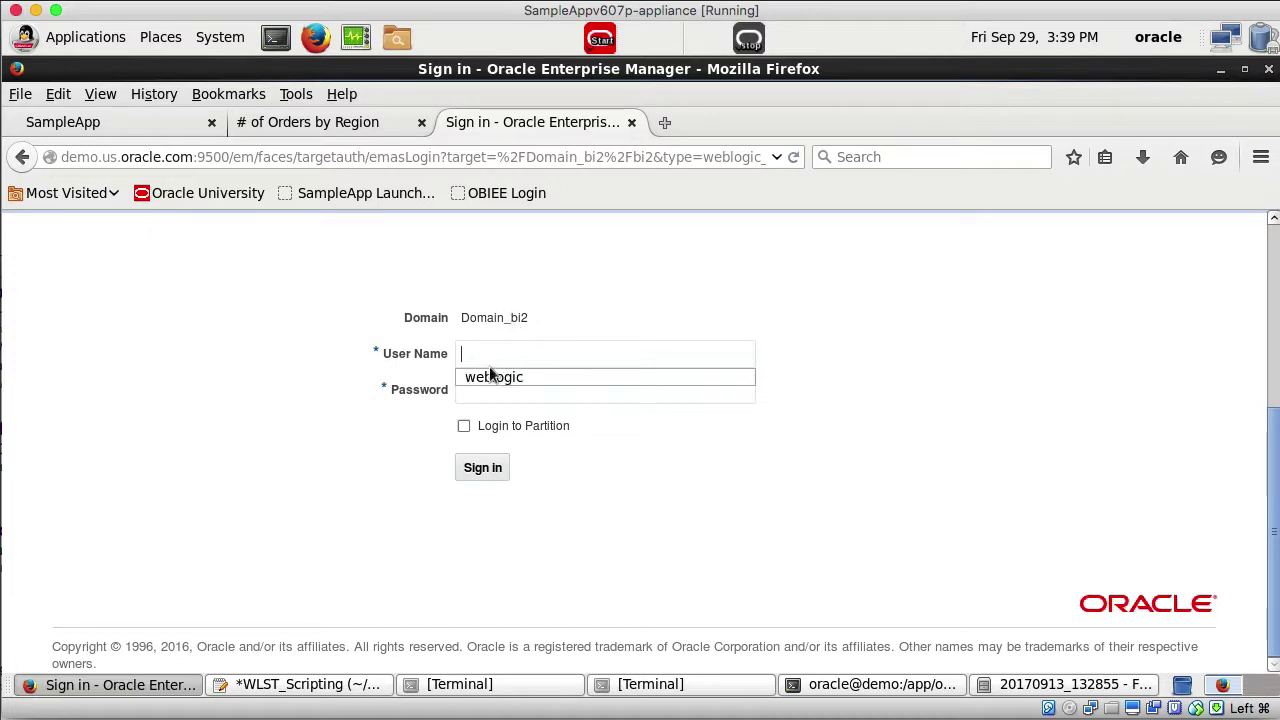
pyautogui.click(486, 377)
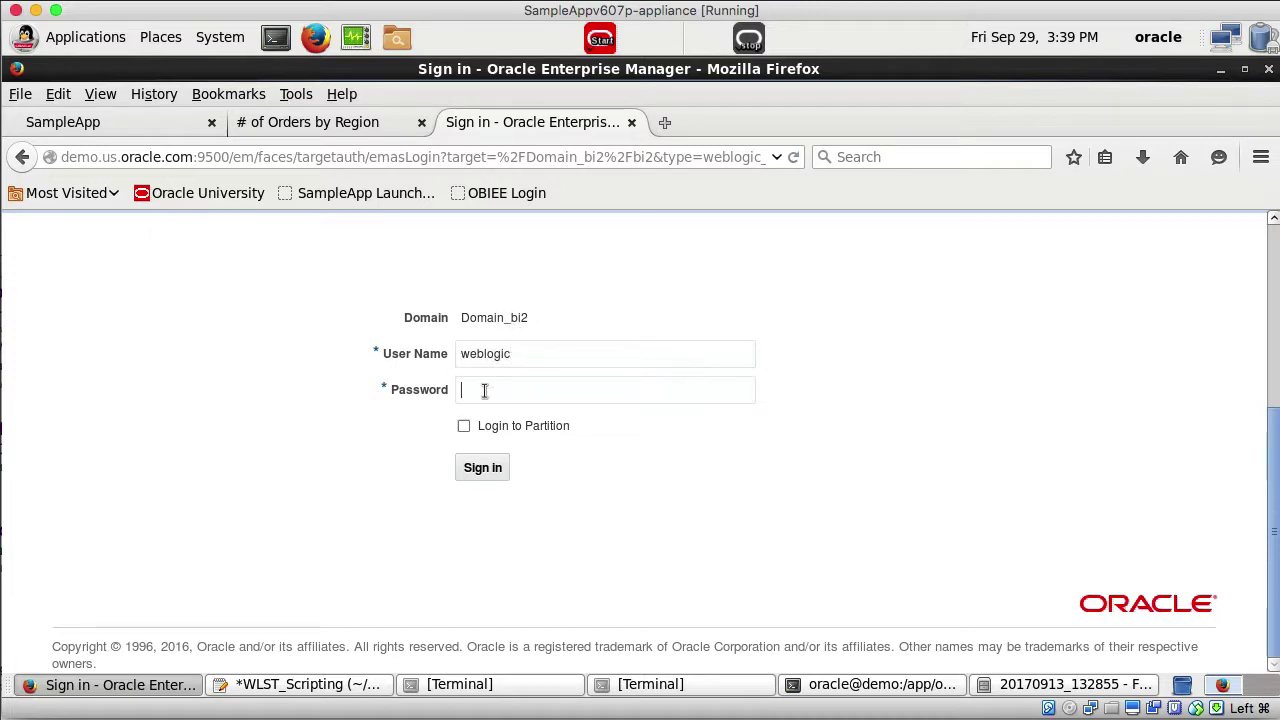
pyautogui.press('Return')
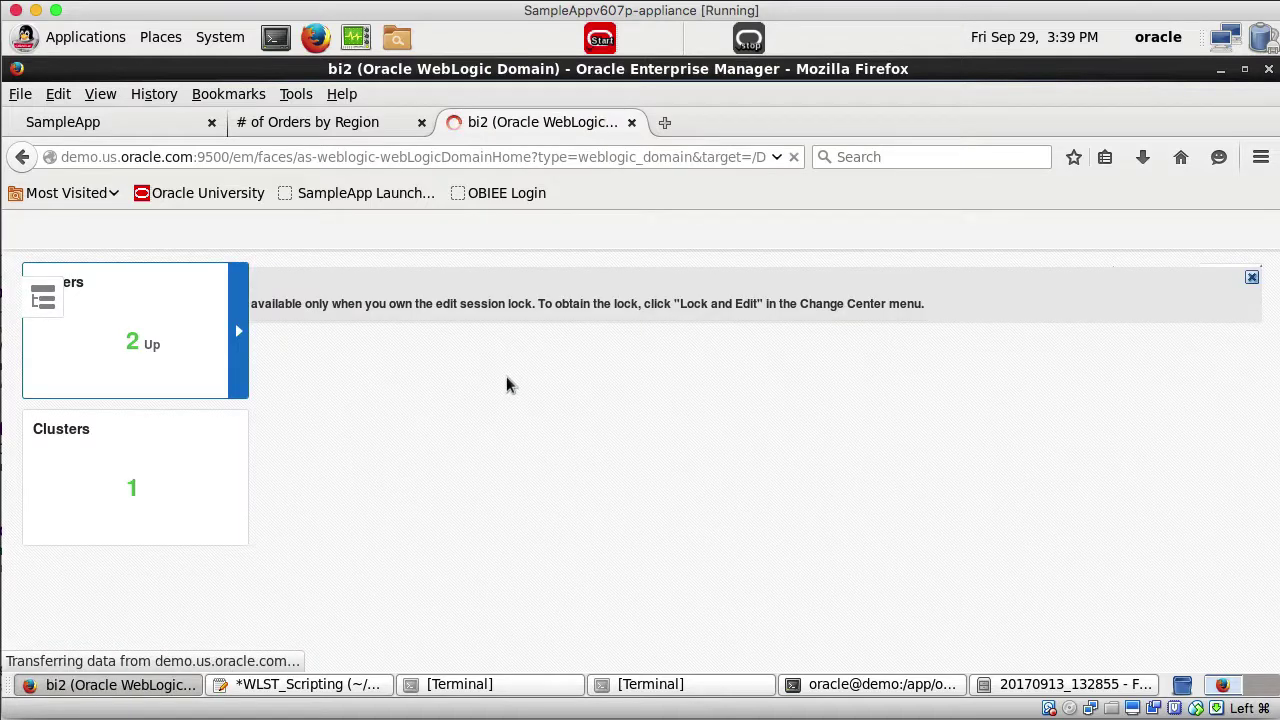
# Search the bi2 domain's Application Roles with the Application Stripe set to obi
pyautogui.click(183, 316)
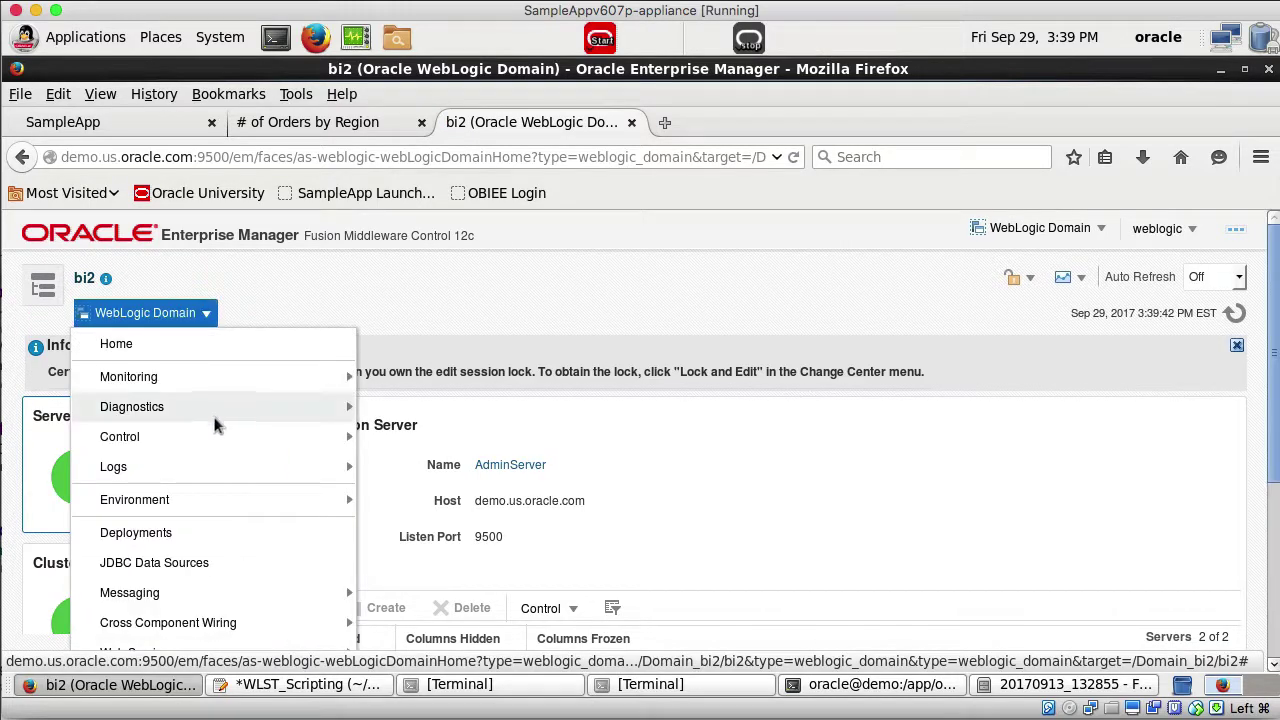
pyautogui.scroll(-5, 215, 421)
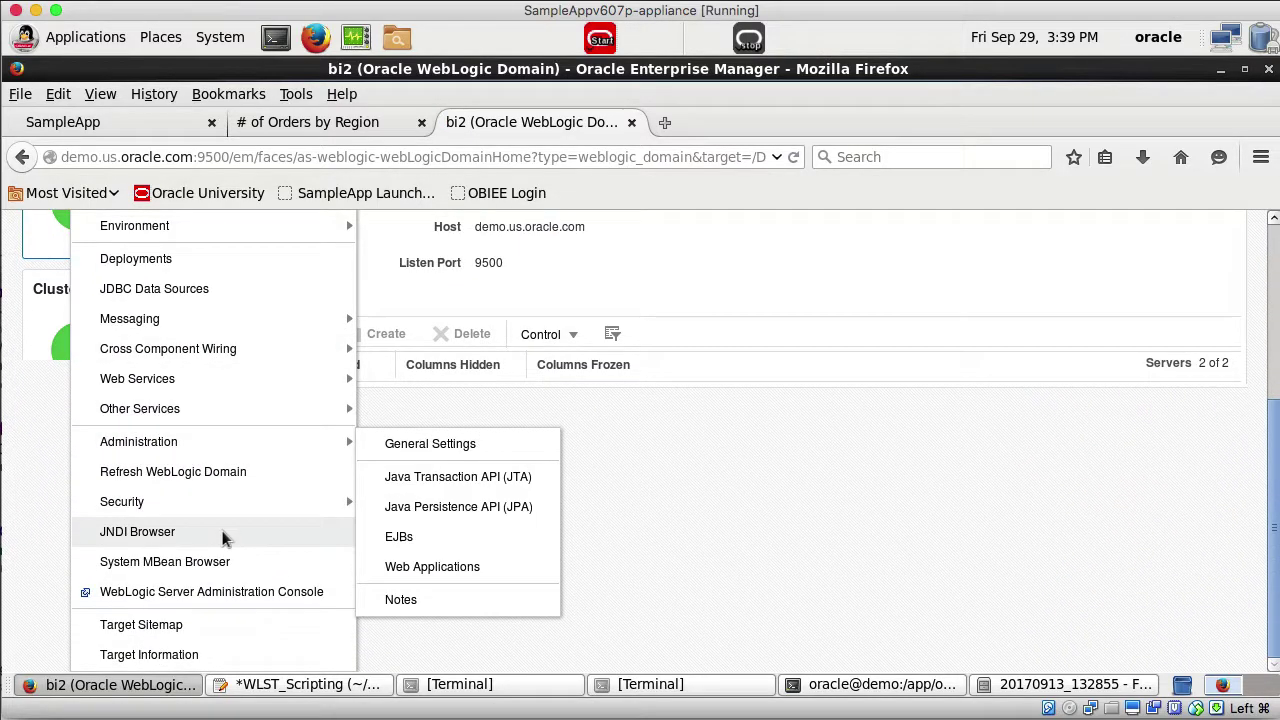
pyautogui.moveTo(211, 509)
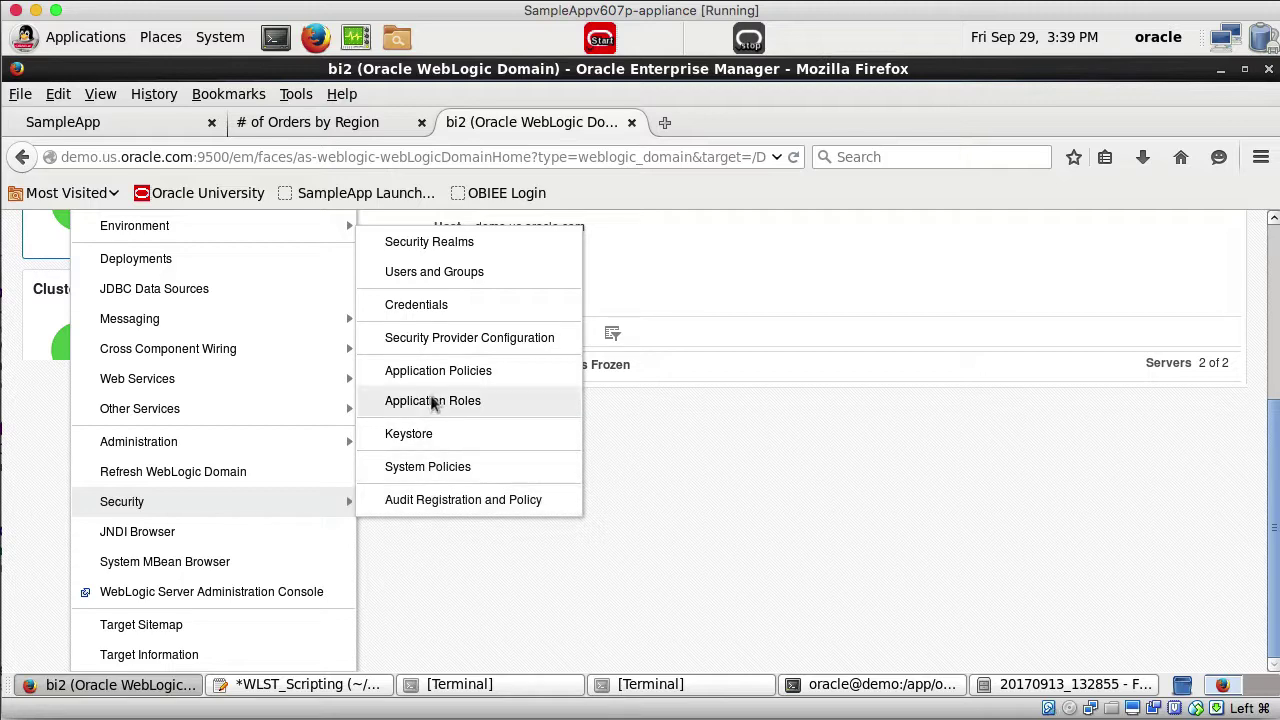
pyautogui.click(432, 401)
pyautogui.click(410, 441)
pyautogui.click(288, 481)
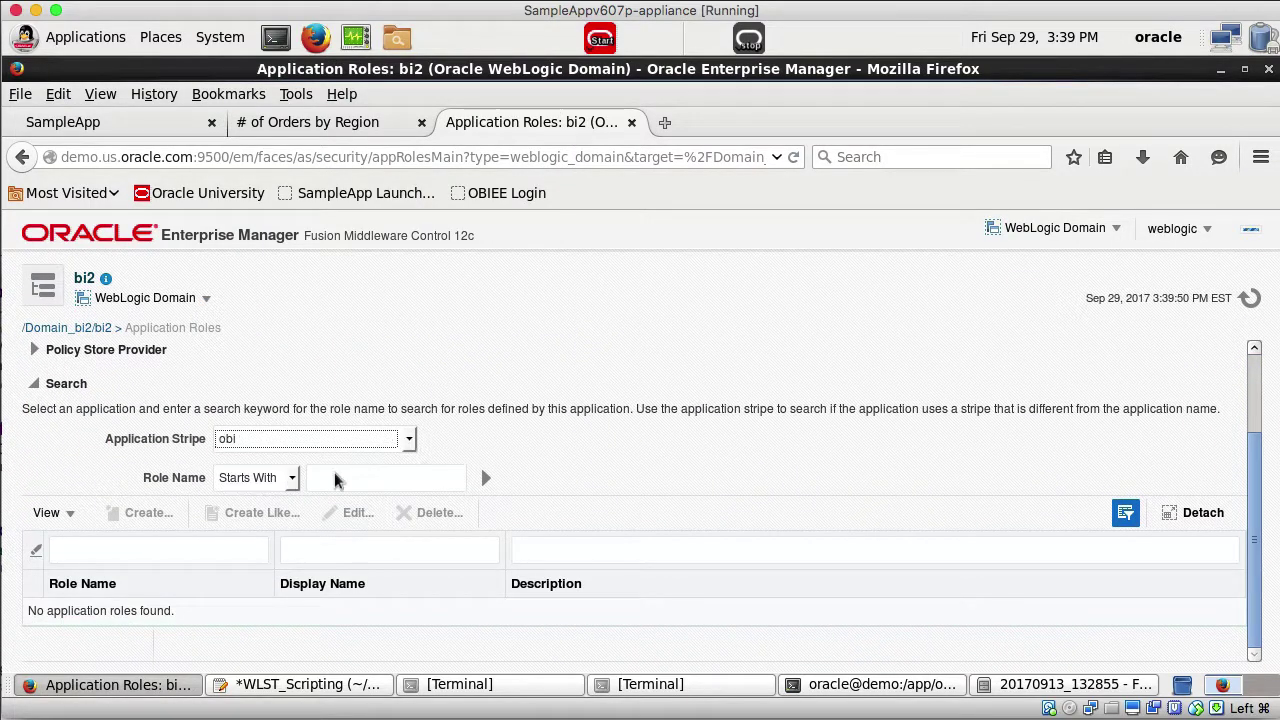
pyautogui.click(487, 475)
# Inspect the members of SampleAppRole1 and SampleAppRole2, then go back to the # of Orders by Region analysis
pyautogui.scroll(-3, 478, 447)
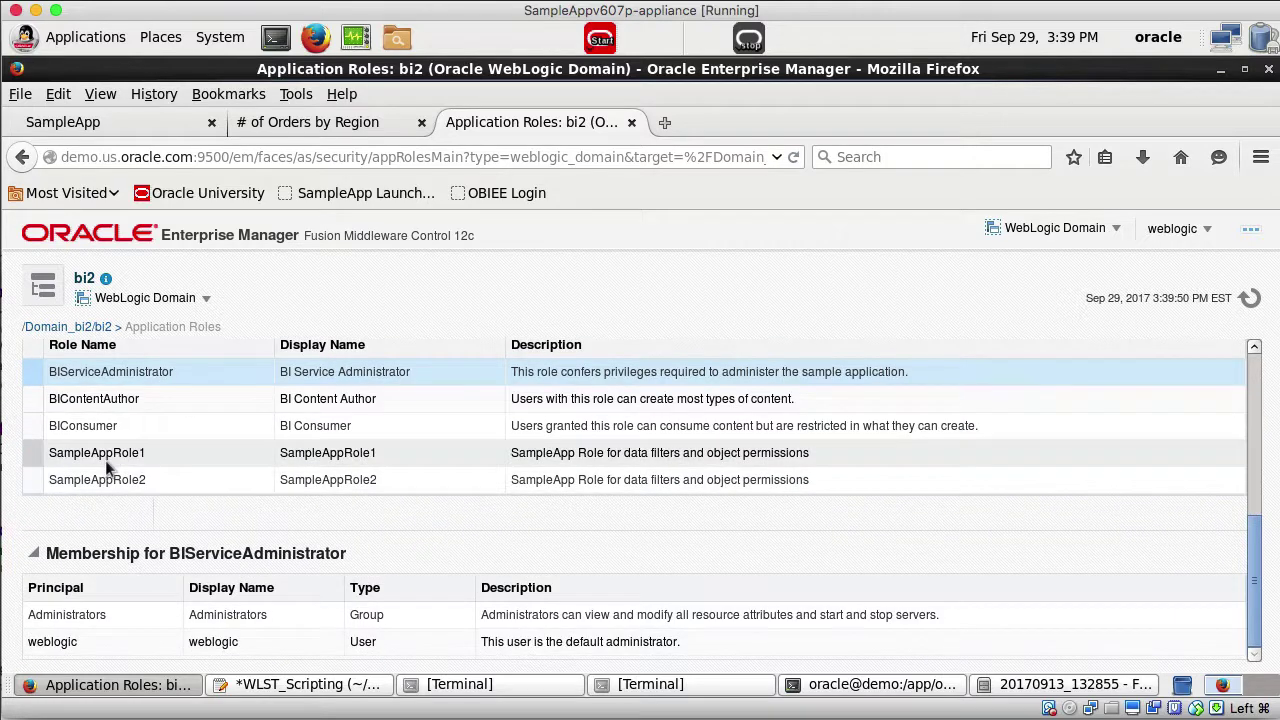
pyautogui.click(69, 458)
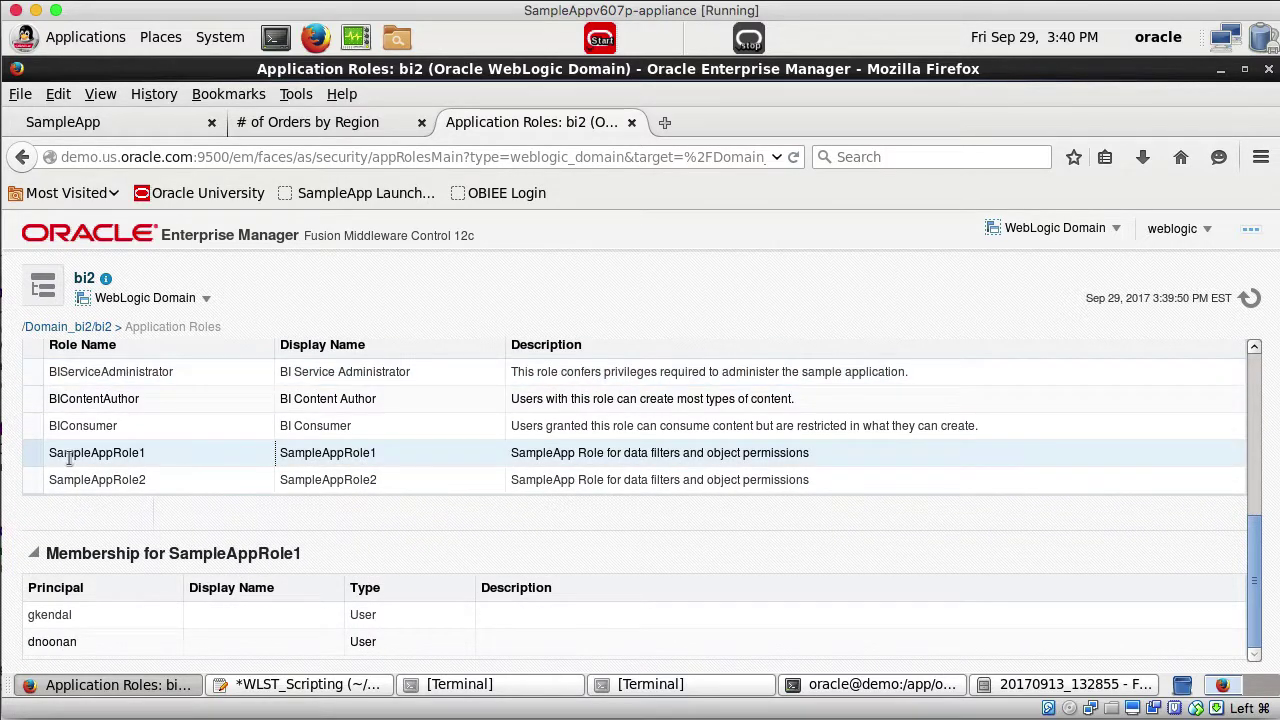
pyautogui.click(68, 484)
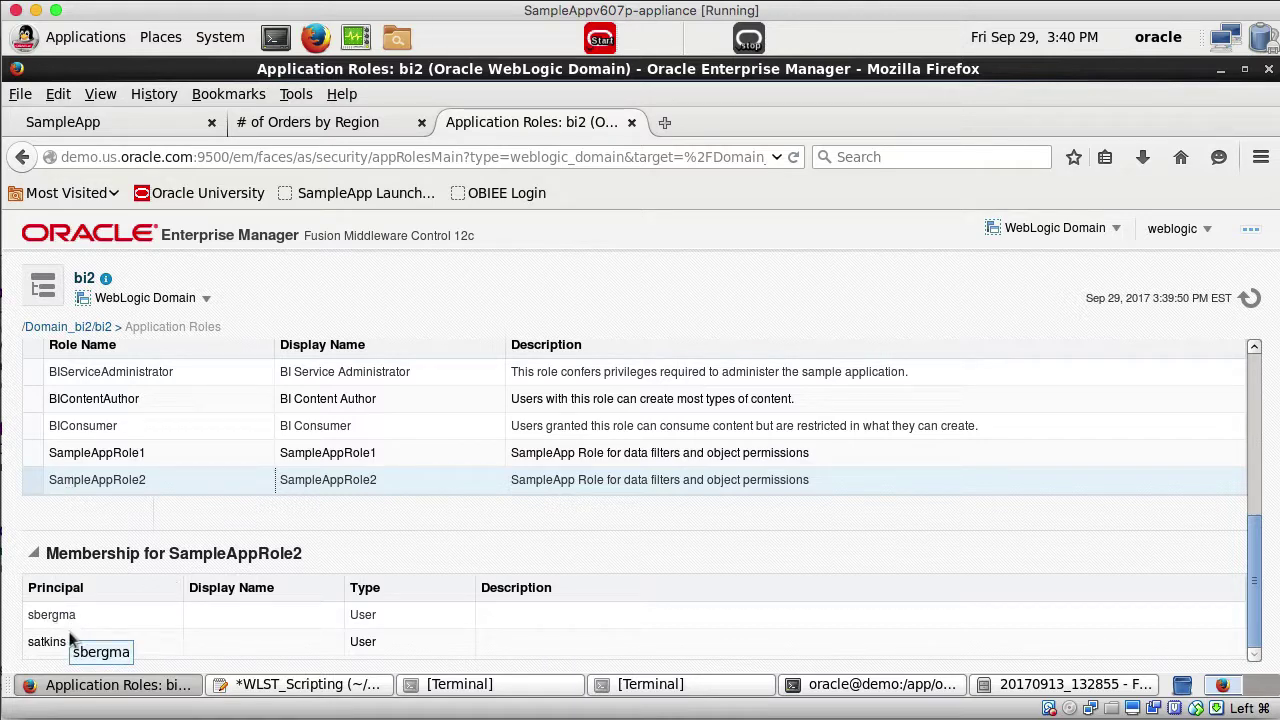
pyautogui.click(87, 456)
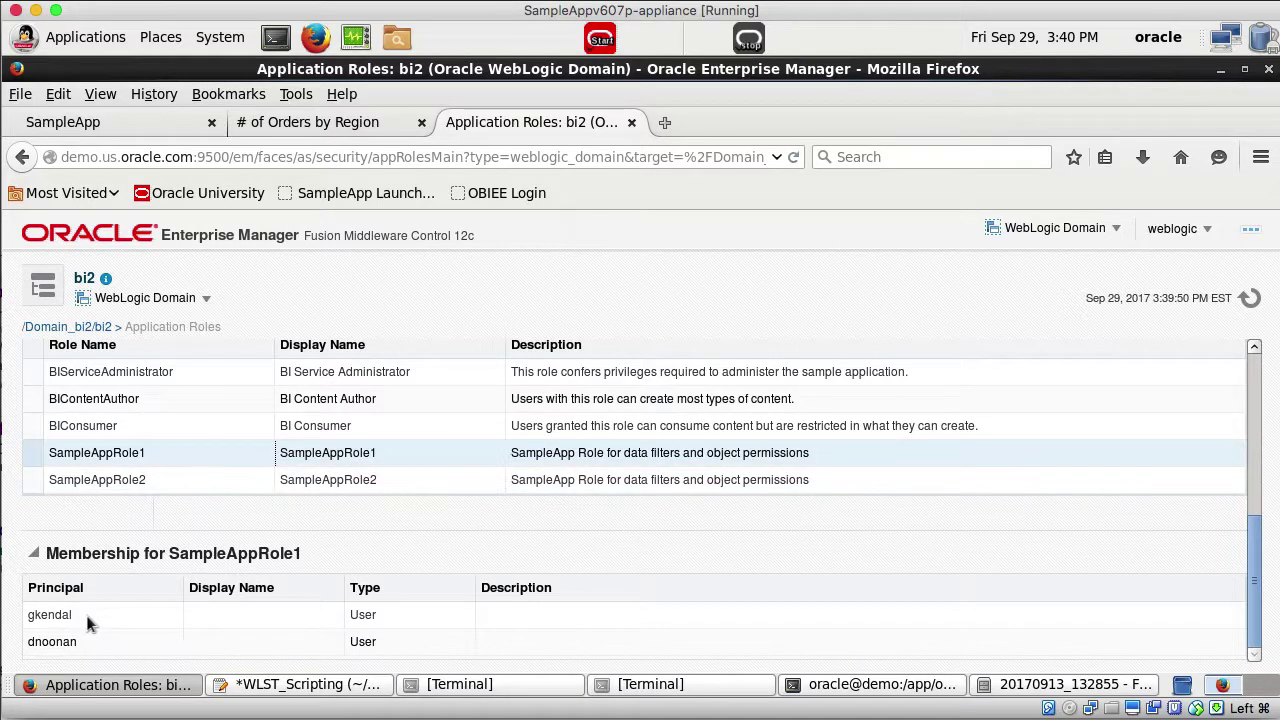
pyautogui.click(318, 122)
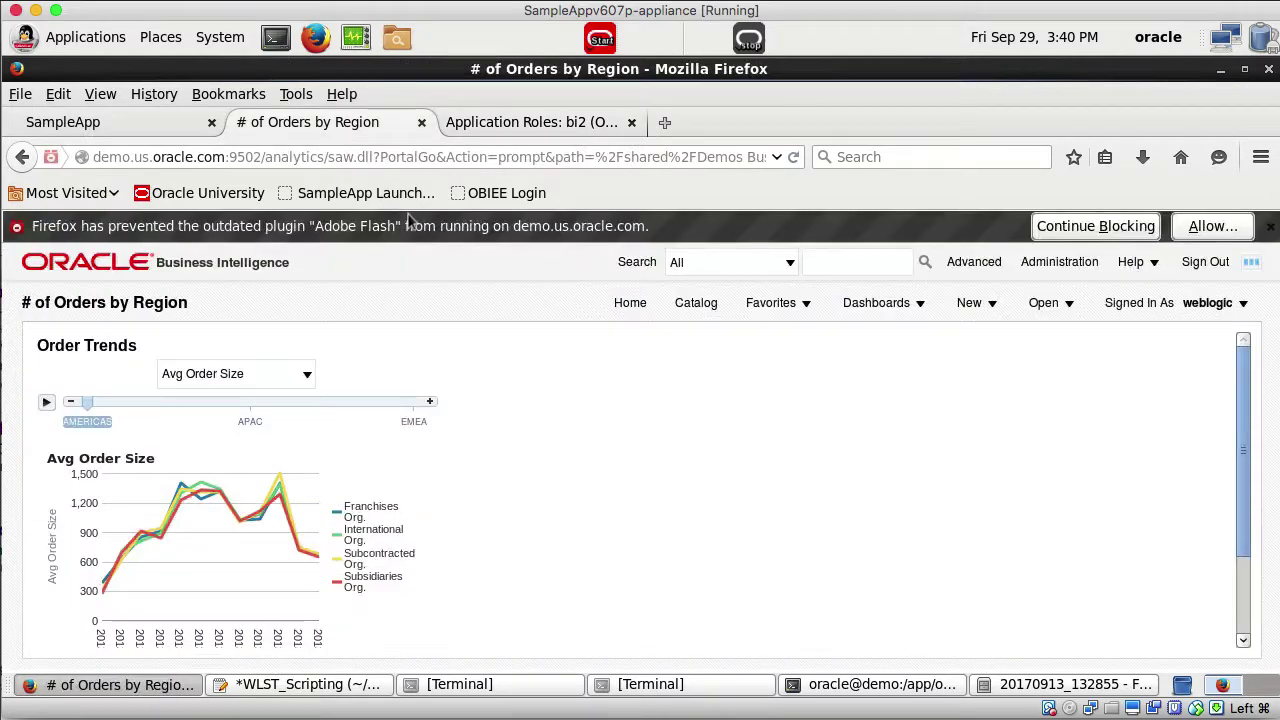